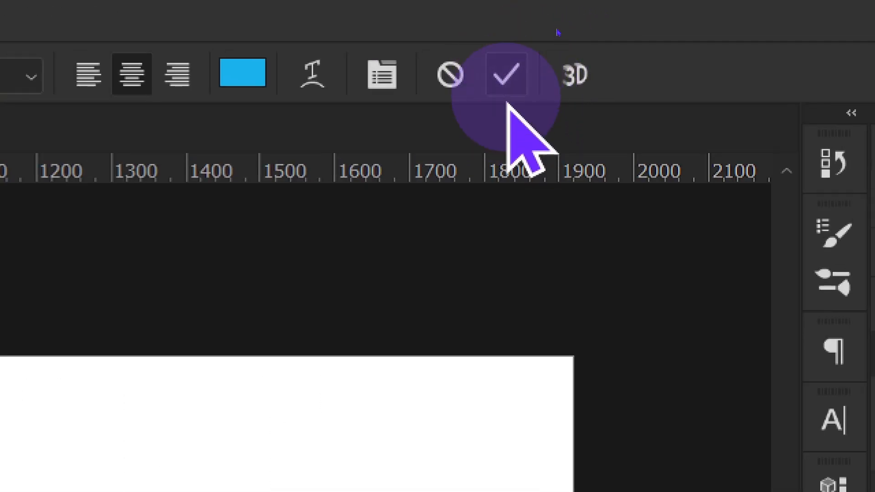
Step: Discard the pending text edit and try the Horizontal Type tool by drawing a paragraph text box on the artboard, discarding it too
left_click(451, 75)
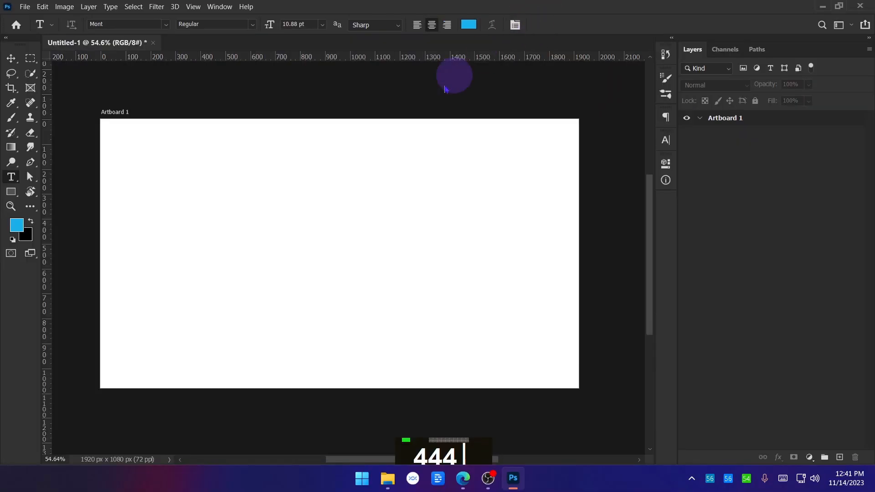
right_click(12, 178)
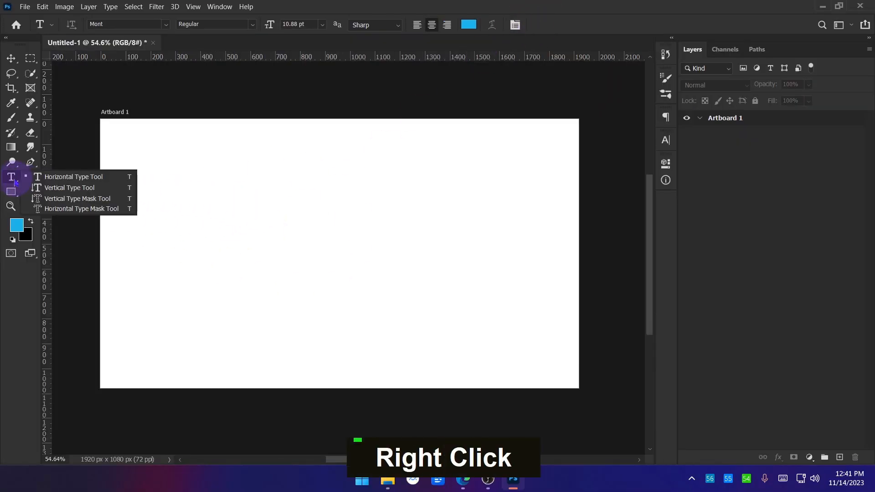
left_click(50, 179)
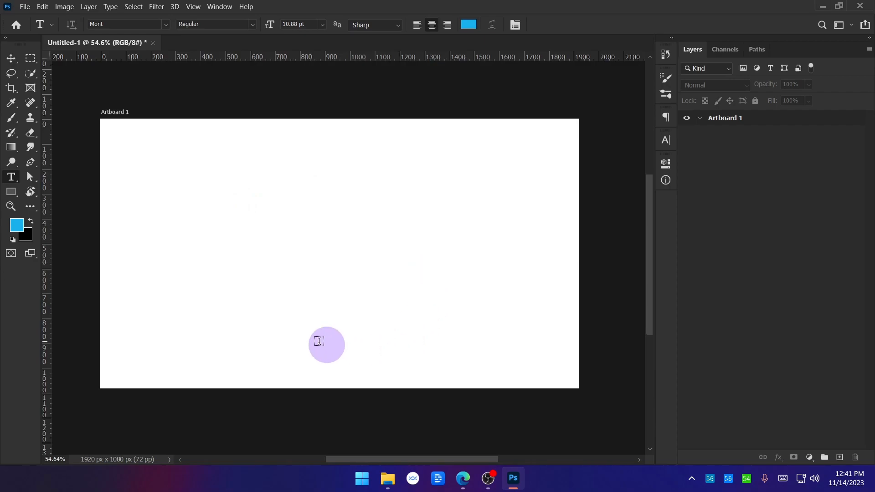
left_click_drag(212, 172, 354, 339)
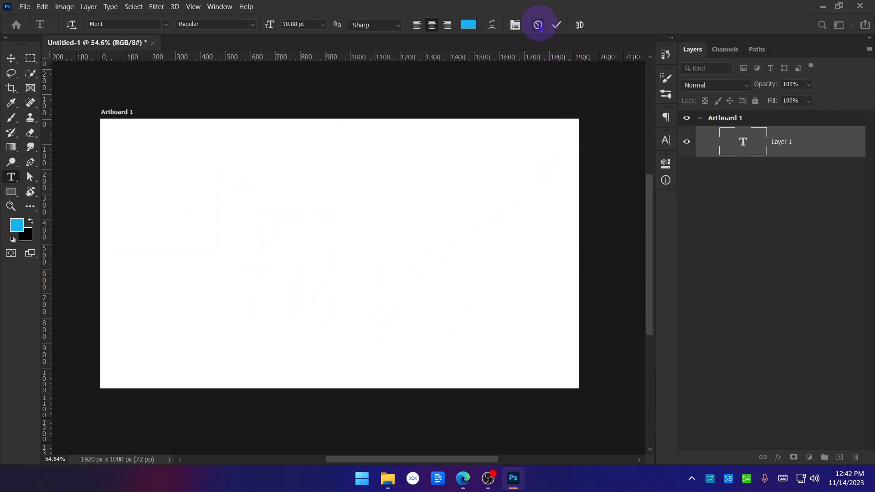
left_click(538, 25)
Step: Try the Horizontal Type tool by entering "dsfdsfdsfdsfdsfdsf" as point text on the artboard, and discard the text
right_click(11, 177)
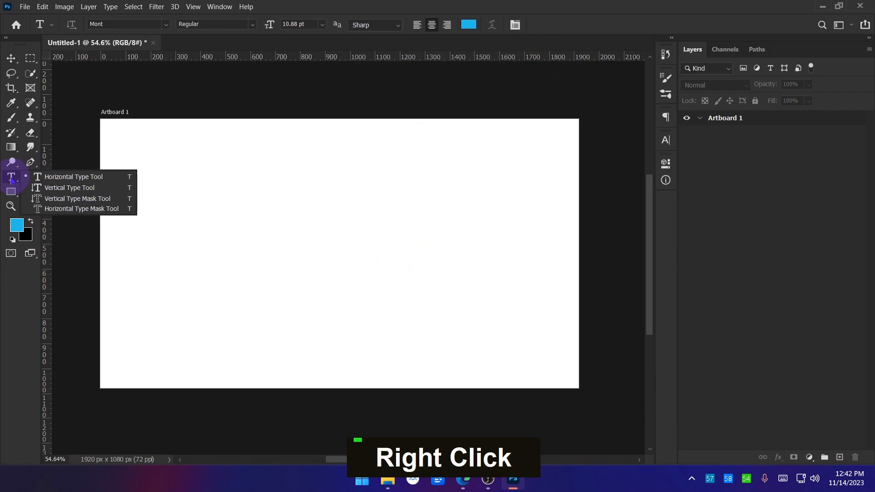
left_click(44, 179)
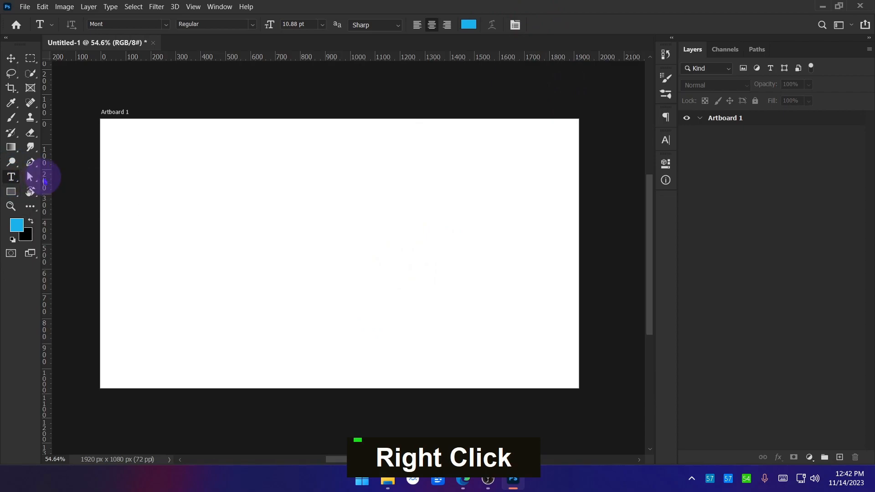
left_click(223, 198)
type("dsfdsfdsfdsf")
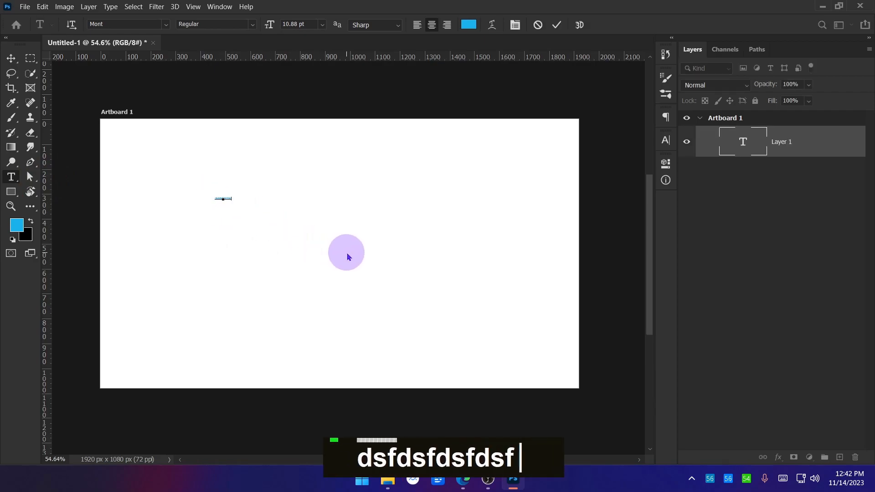
type("dsfdsf")
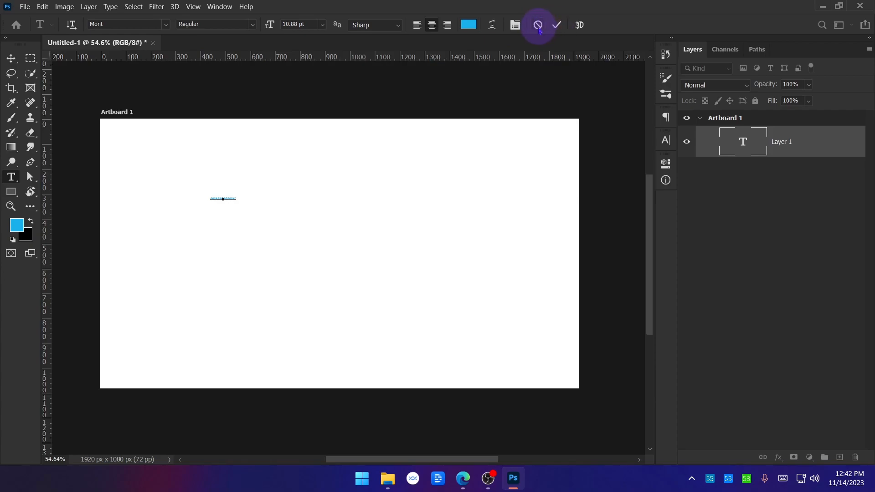
left_click(538, 26)
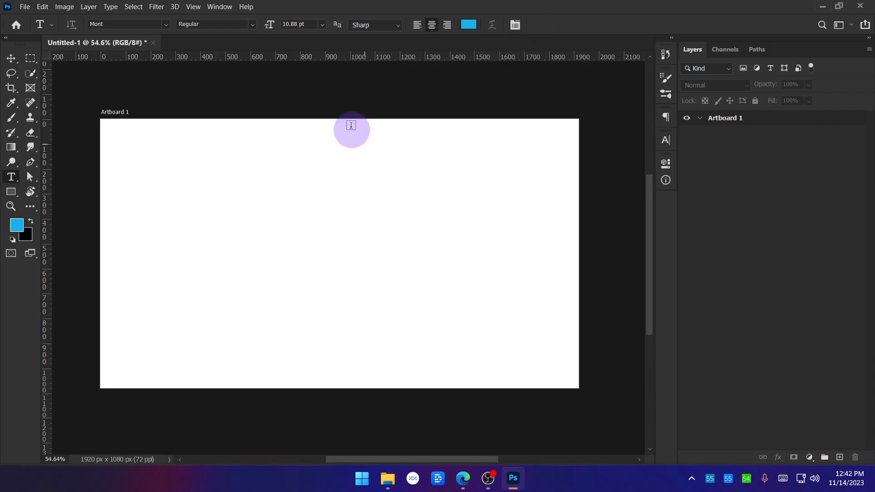
key("ctrl+alt+g")
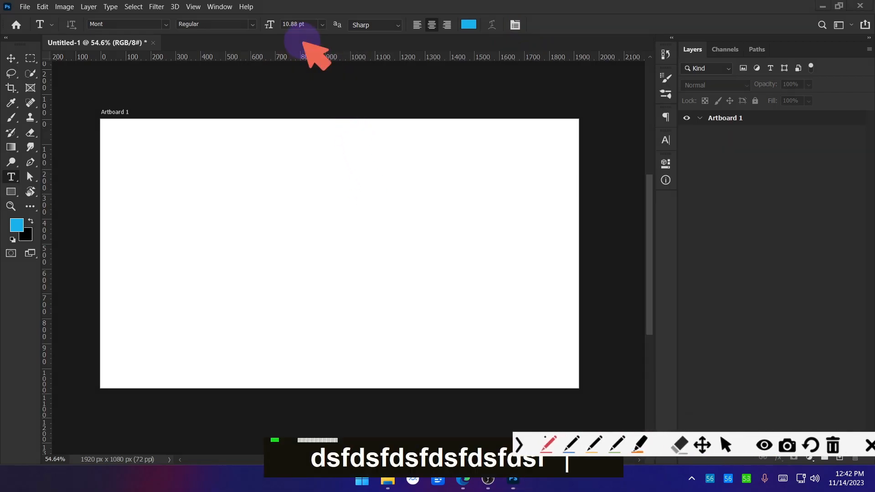
mouse_move(175, 21)
left_mouse_down()
mouse_move(62, 24)
mouse_move(148, 16)
left_mouse_up()
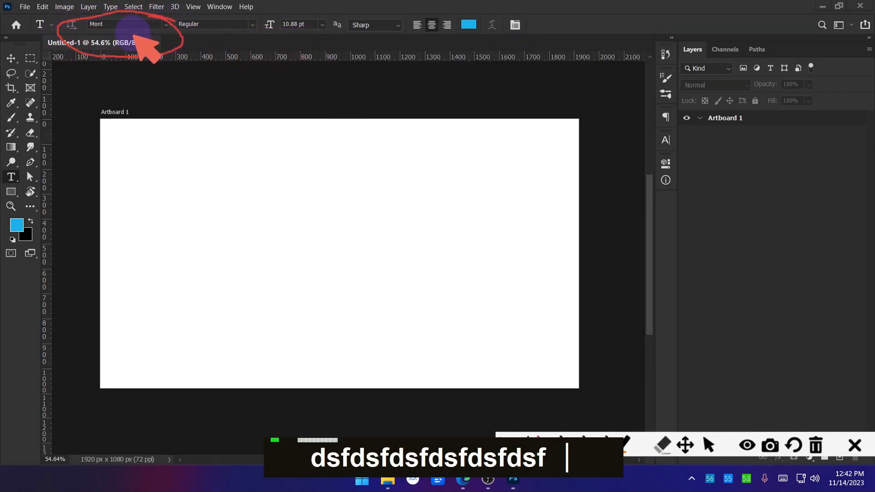
mouse_move(242, 19)
left_mouse_down()
mouse_move(193, 23)
mouse_move(181, 39)
mouse_move(260, 39)
mouse_move(203, 7)
mouse_move(271, 13)
mouse_move(258, 38)
mouse_move(316, 44)
mouse_move(327, 23)
mouse_move(254, 16)
mouse_move(327, 12)
mouse_move(341, 40)
mouse_move(374, 4)
left_mouse_up()
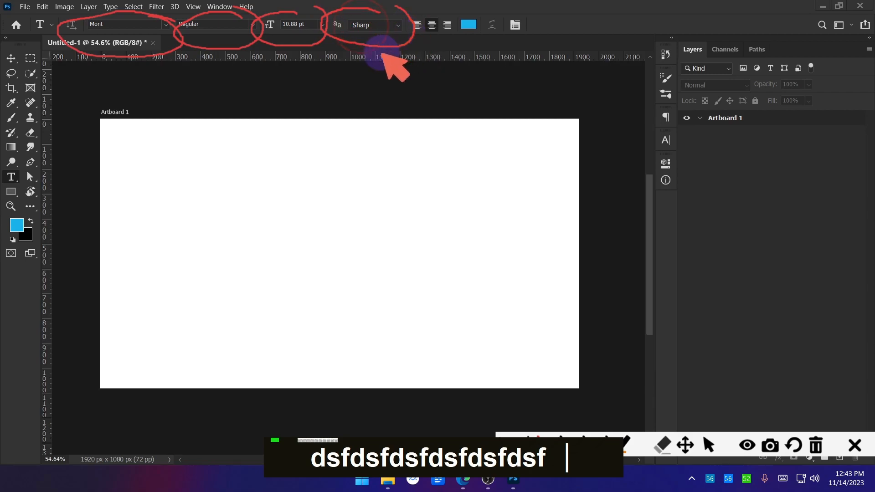
mouse_move(438, 14)
left_mouse_down()
mouse_move(458, 17)
mouse_move(462, 43)
mouse_move(477, 19)
mouse_move(494, 35)
mouse_move(500, 20)
left_mouse_up()
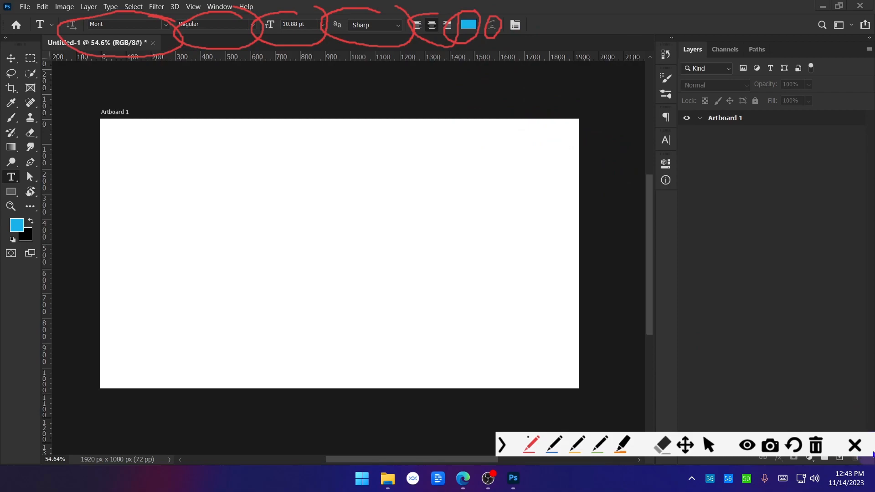
left_click(852, 444)
Step: Set the type tool's font size to 100 pt
left_click(292, 24)
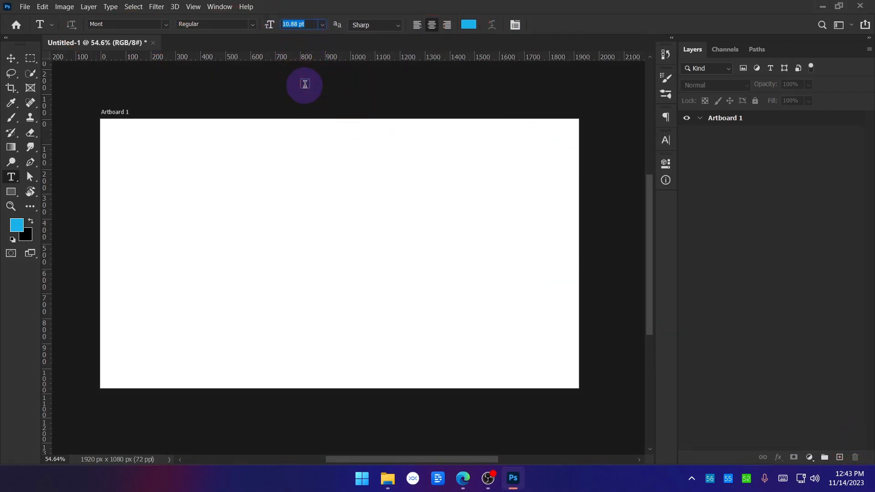
type("100")
key("Return")
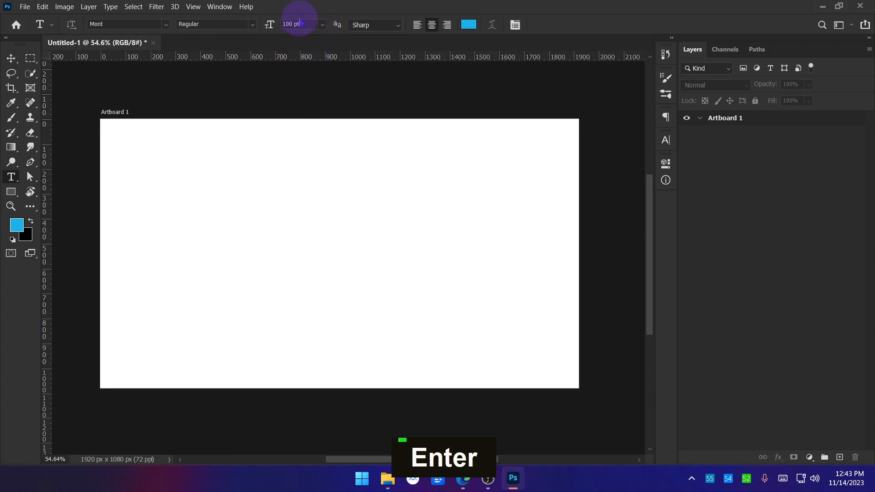
Step: Show the Character panel, look up its entry among the available panels, and collapse it again
left_click(666, 140)
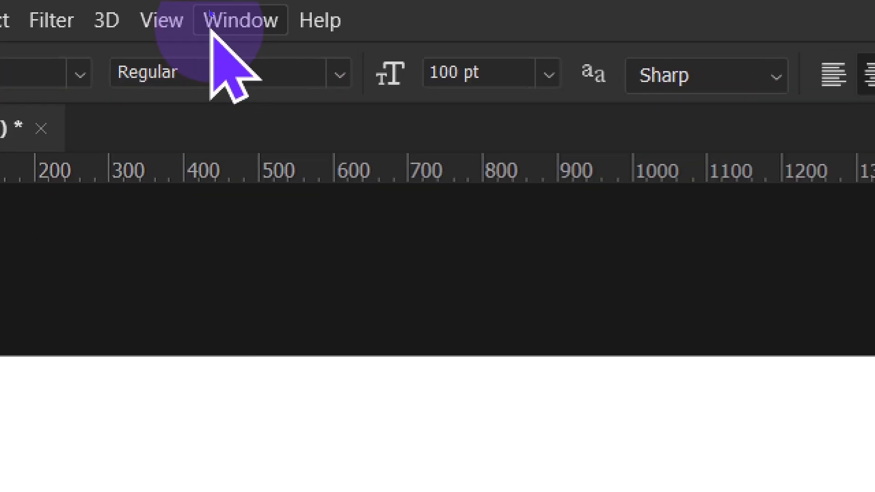
left_click(212, 6)
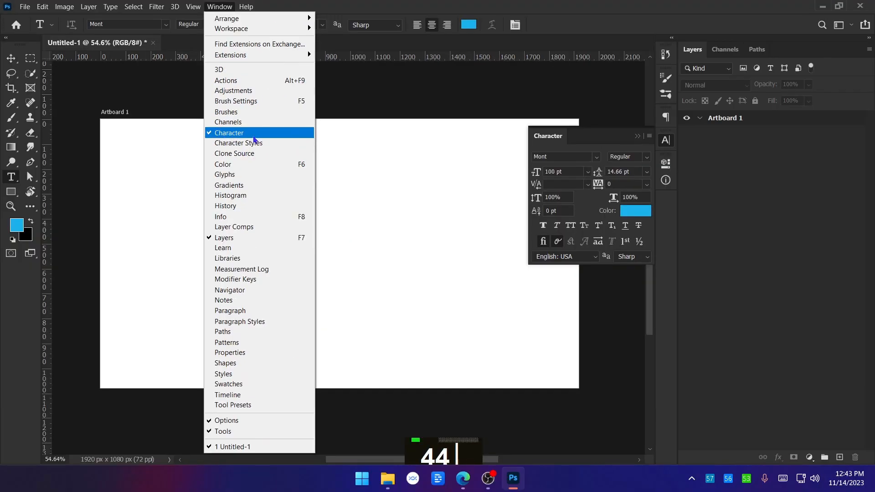
left_click(637, 136)
Step: Try the Character panel in its own dock column, and move it back to the collapsed panel strip below Info
left_click_drag(670, 142, 647, 173)
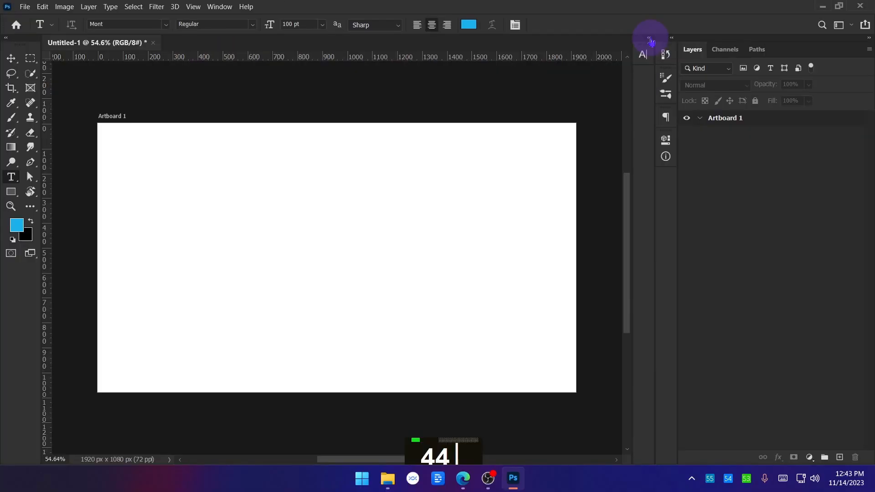
left_click(651, 62)
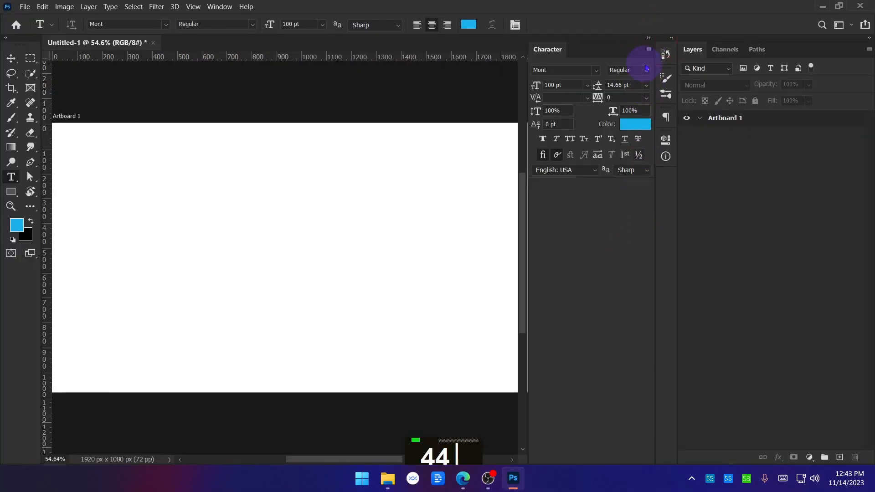
left_click(650, 40)
left_click_drag(643, 53, 665, 179)
left_click(754, 248)
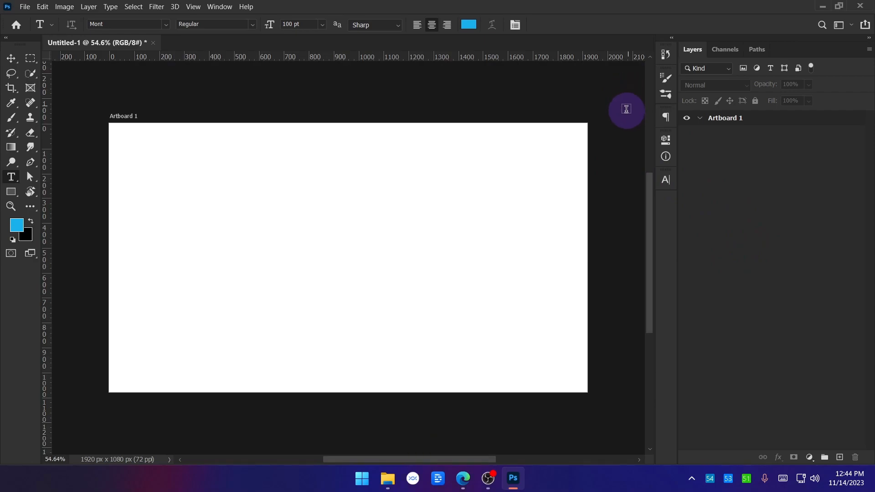
Step: Expand the collapsed panel strip to look over its panels and the artboard, and collapse it again
left_click(671, 37)
scroll(628, 329, "down", 2)
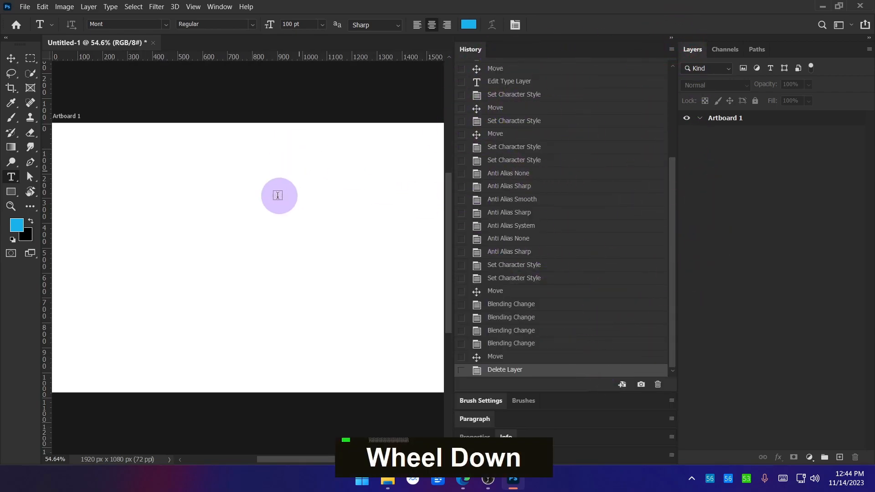
scroll(235, 205, "down", 1, "ctrl+alt")
scroll(260, 168, "down", 2, "ctrl+alt")
scroll(261, 168, "up", 1, "ctrl+alt")
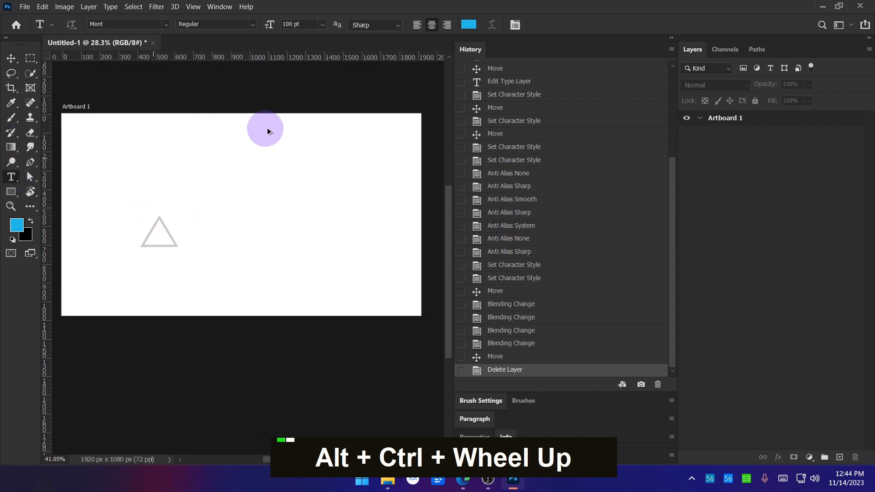
left_click(671, 38)
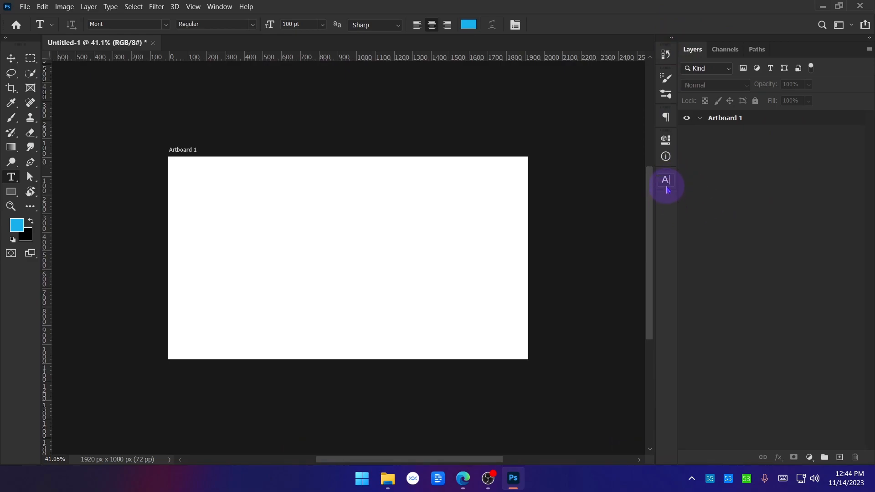
Step: Show the Character panel briefly and collapse it, keeping the artboard in view
left_click(666, 182)
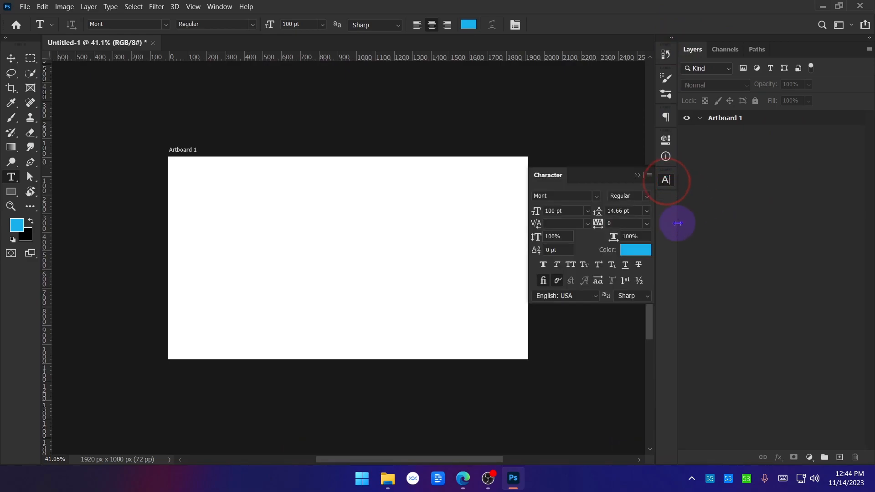
left_click(665, 183)
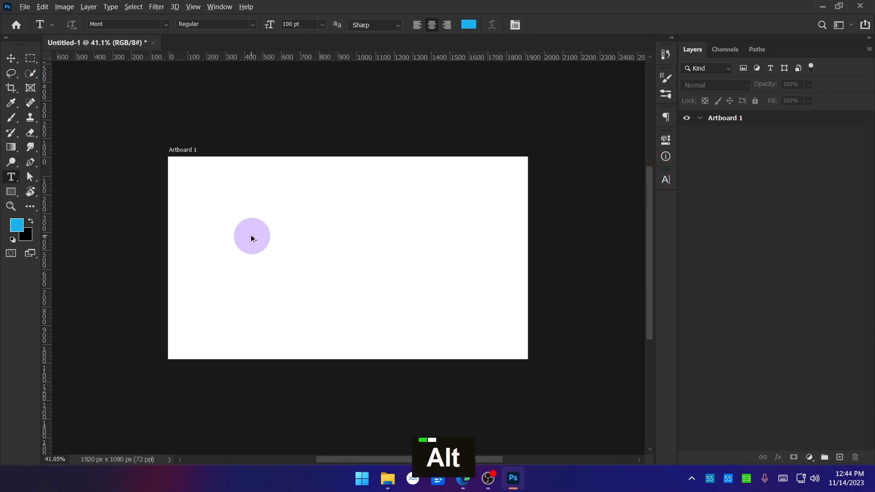
scroll(250, 234, "up", 2)
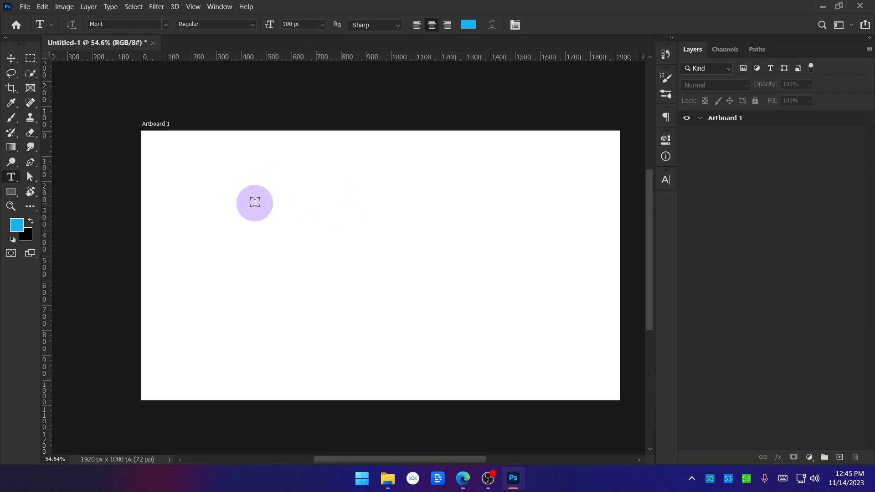
left_click(469, 24)
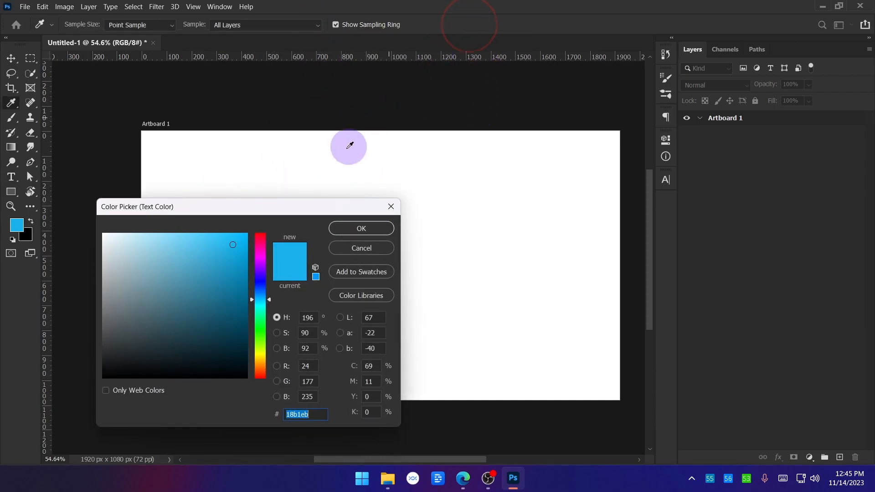
left_click_drag(274, 210, 443, 150)
left_click(524, 188)
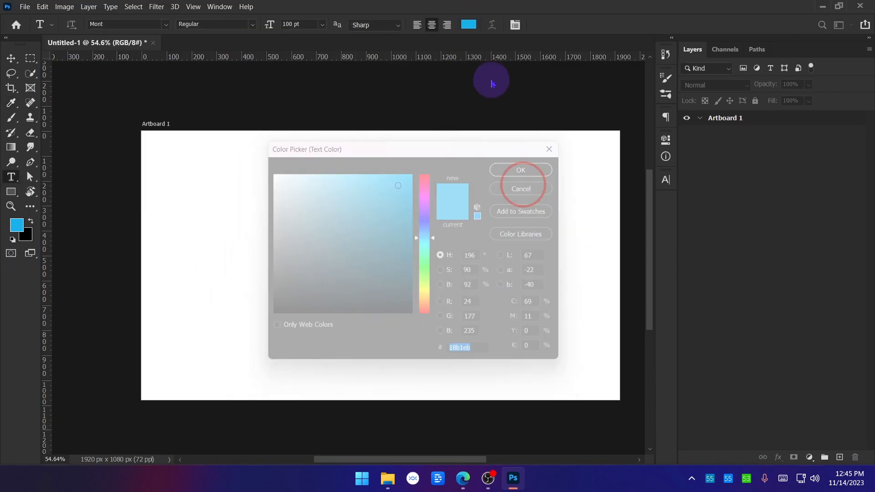
Step: Sample white from the artboard as the text color, try it with the point text "dsfdsfsdfsf", and discard the text
left_click(471, 24)
left_click_drag(310, 202, 248, 160)
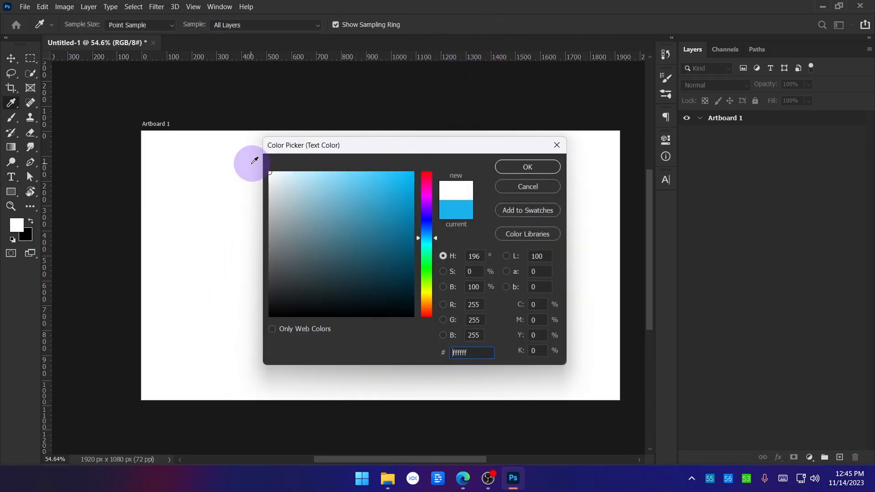
left_click(527, 167)
left_click(274, 214)
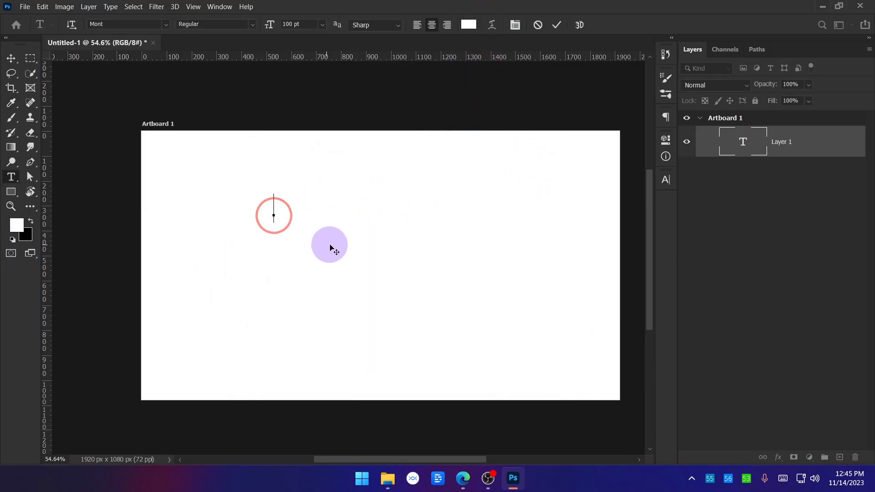
type("dsfdsfsdfsf")
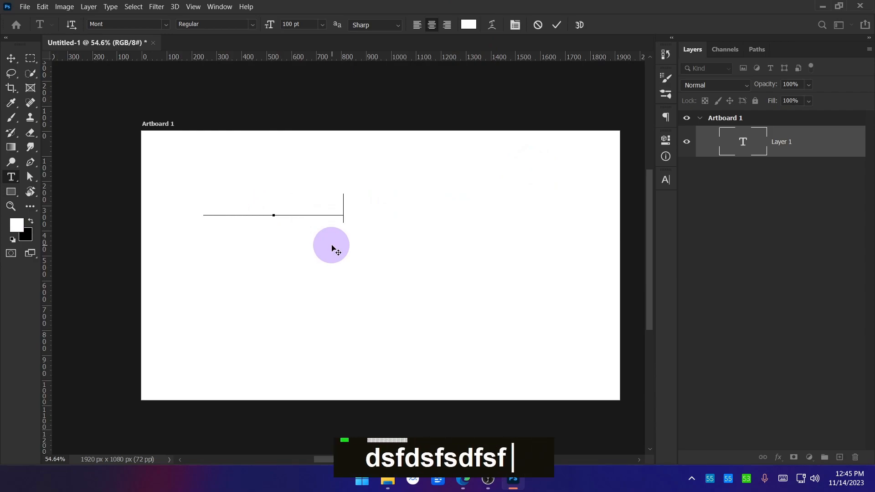
left_click(538, 25)
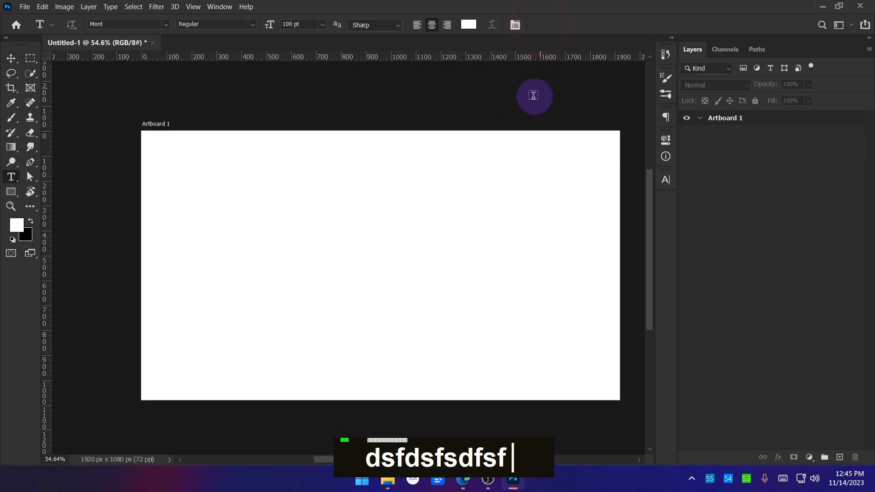
Step: Set the text color to purple #962ff5
left_click(470, 25)
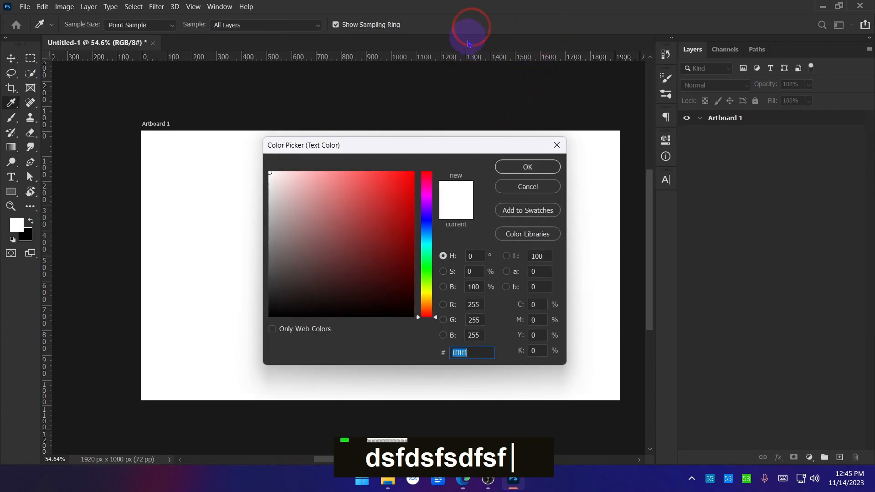
left_click(419, 236)
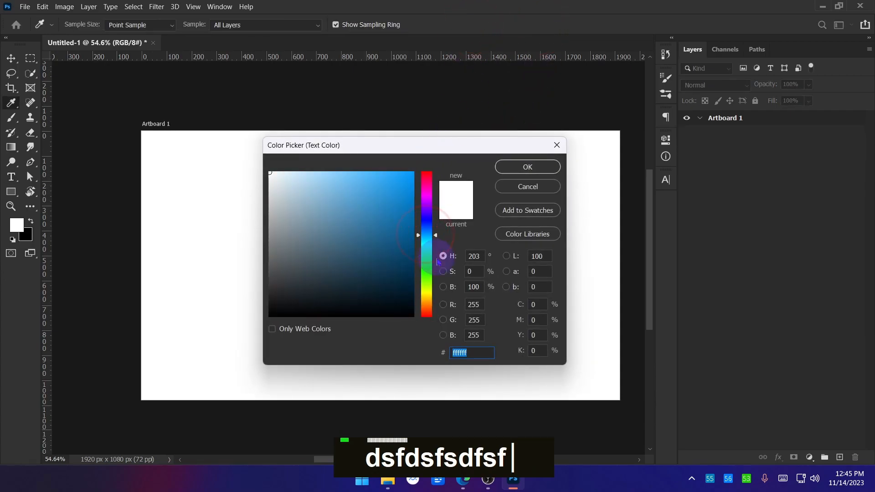
left_click_drag(428, 232, 432, 208)
left_click_drag(340, 180, 348, 171)
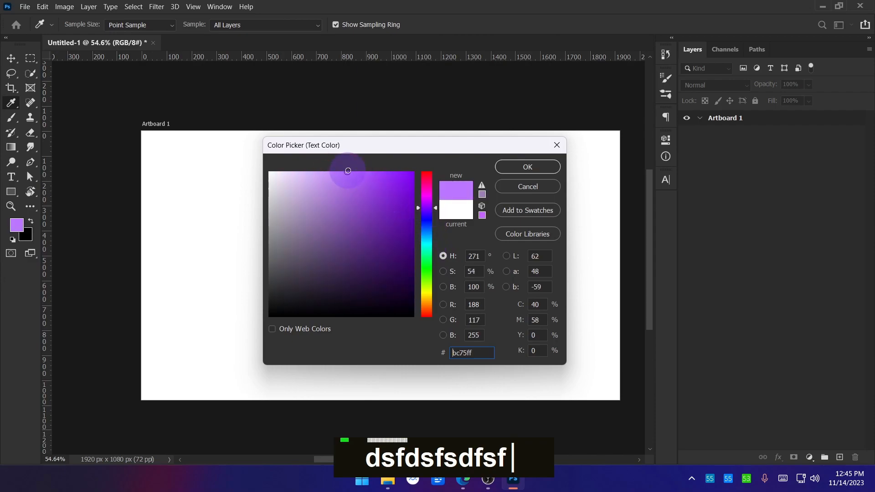
left_click(386, 177)
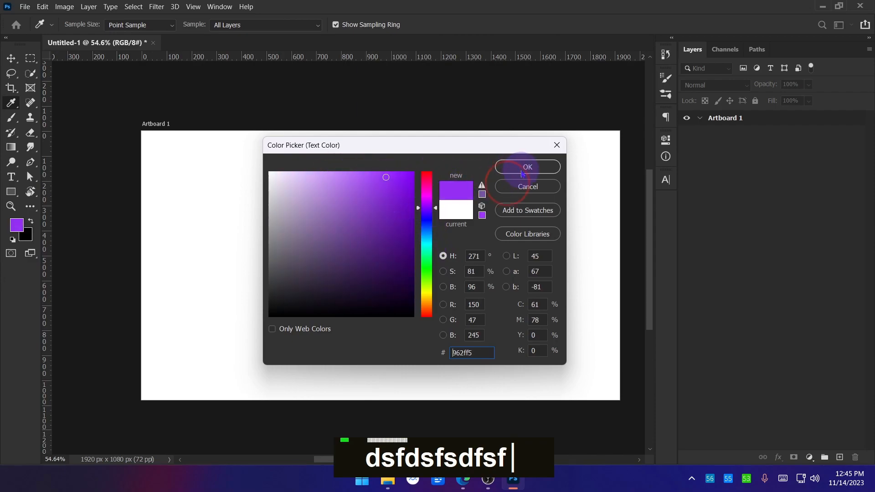
left_click(523, 174)
Step: Add a person's first name as horizontal point text in the artboard's upper-left area and commit it with the Move tool
left_click(246, 218)
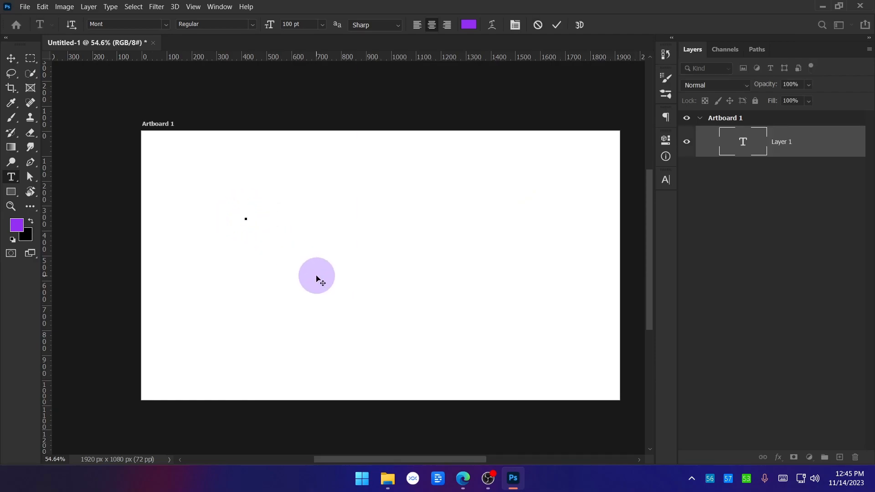
type("Afthal")
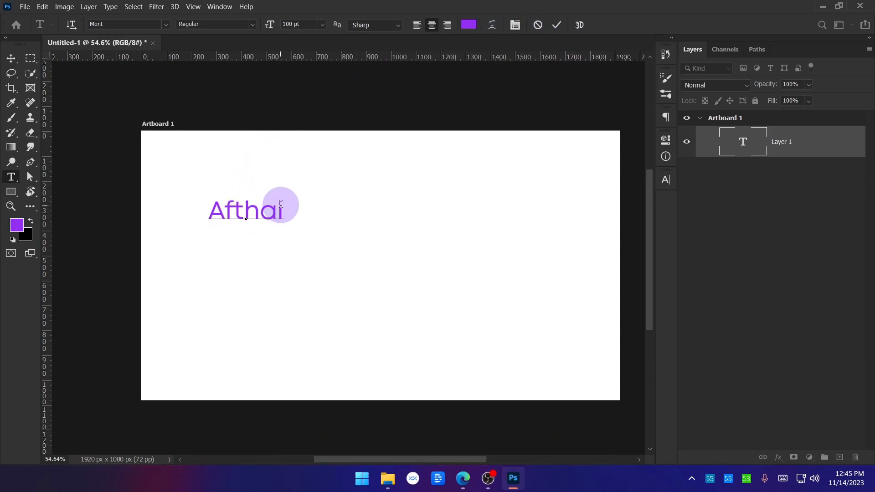
key("Return")
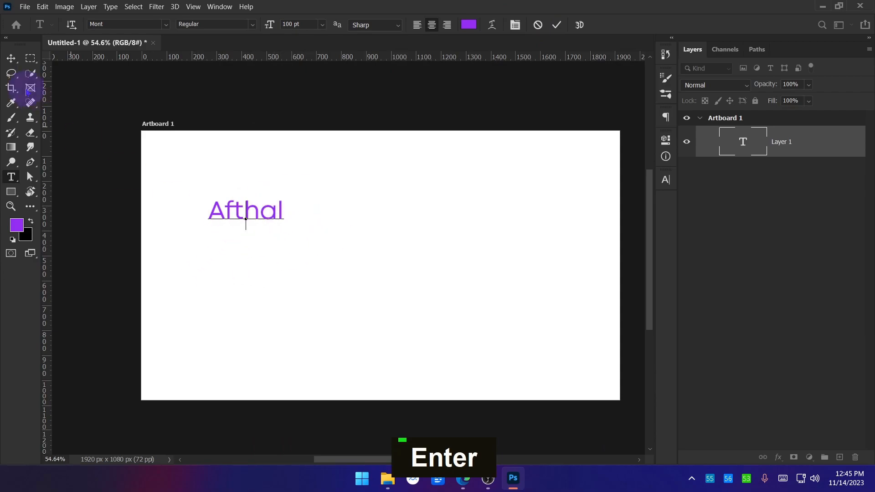
left_click(13, 59)
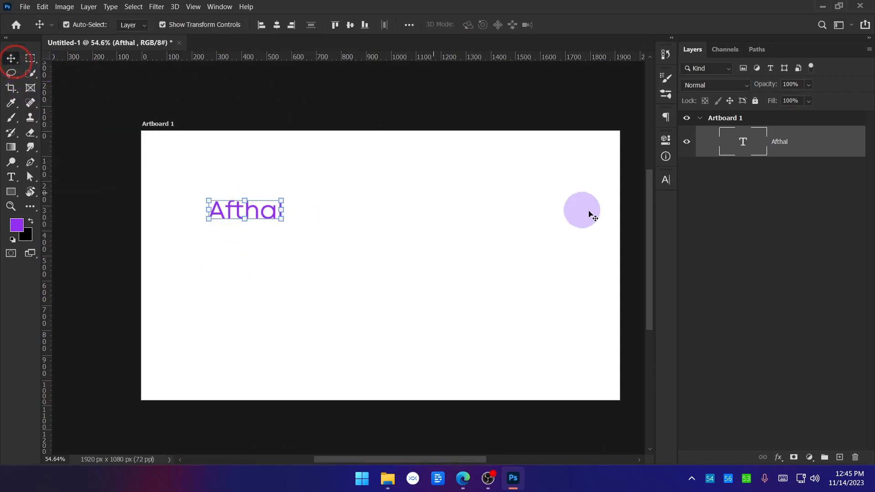
Step: Set the name text's leading to Auto in the Character settings and collapse them
left_click(665, 181)
left_click(646, 212)
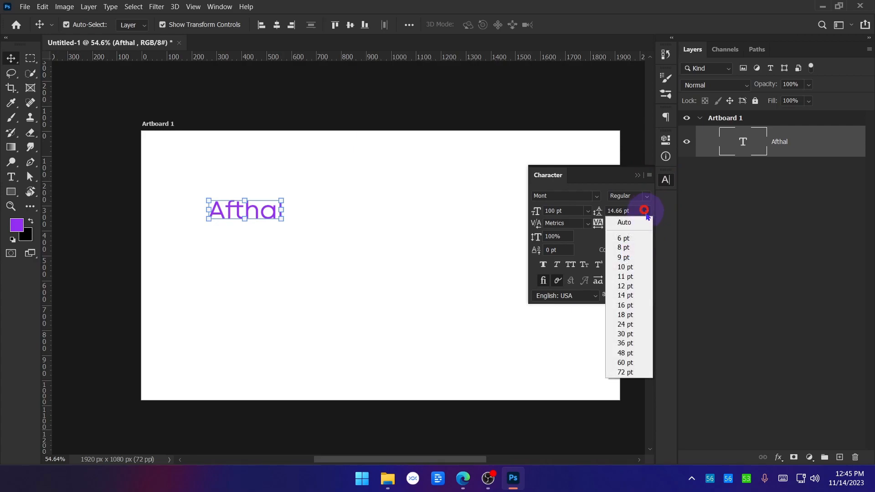
left_click(644, 223)
left_click(638, 176)
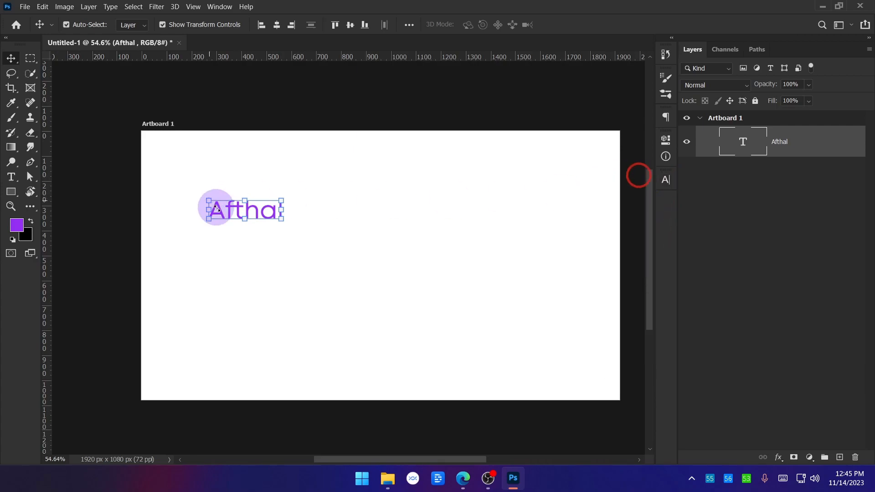
Step: Reopen the name text for editing and add the lines "dfsdfsdfdsf" and "fdsfdsfdsf" below the name
double_click(239, 211)
left_click(282, 205)
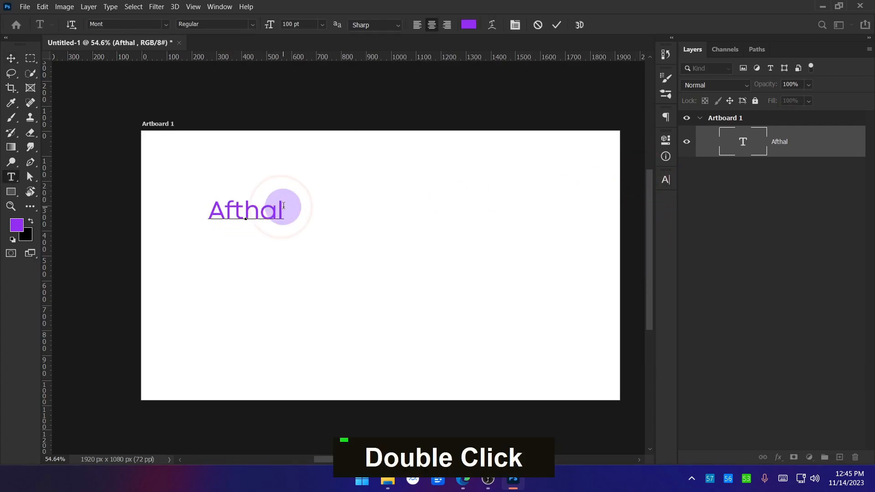
key("Return")
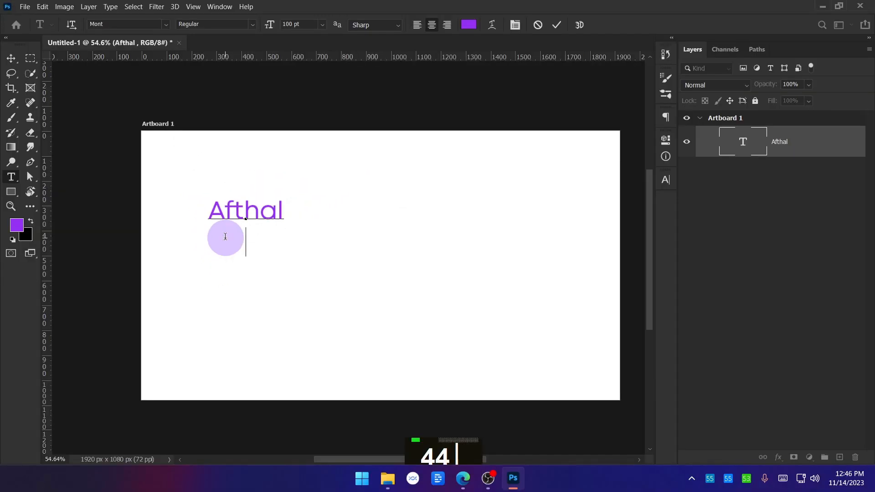
type("dfsdfsdfdsf")
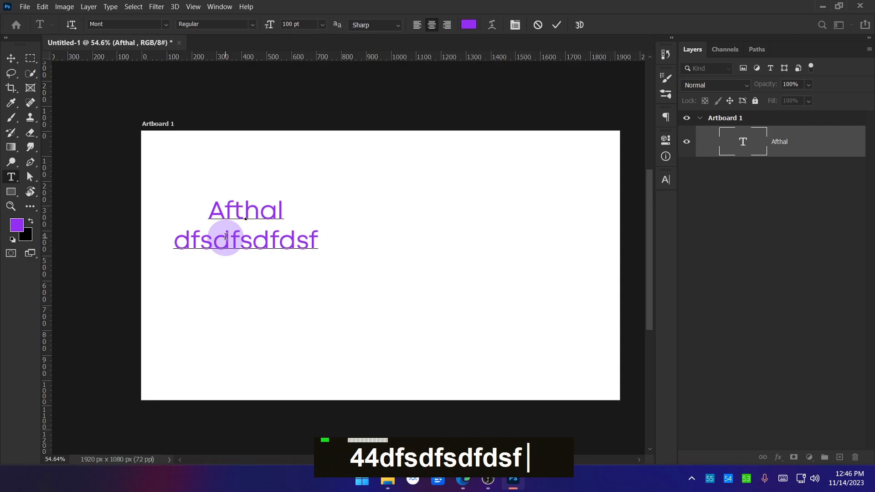
key("Return")
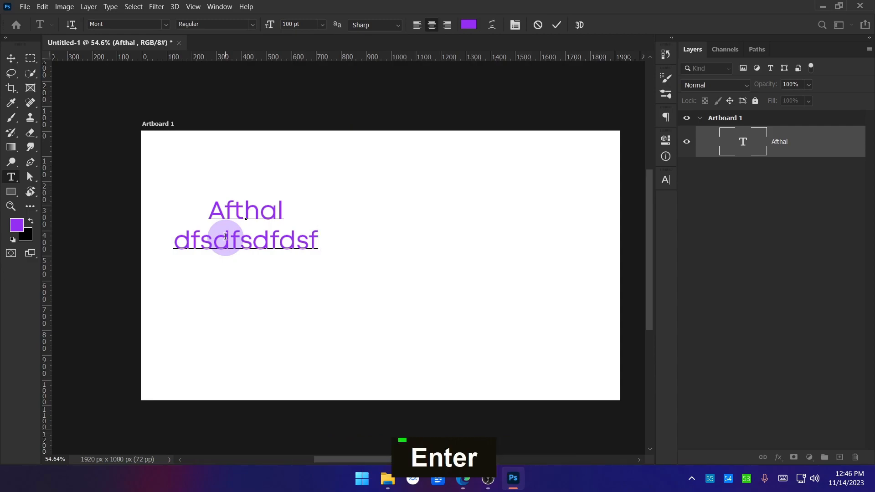
type("fdsfdsfdsf")
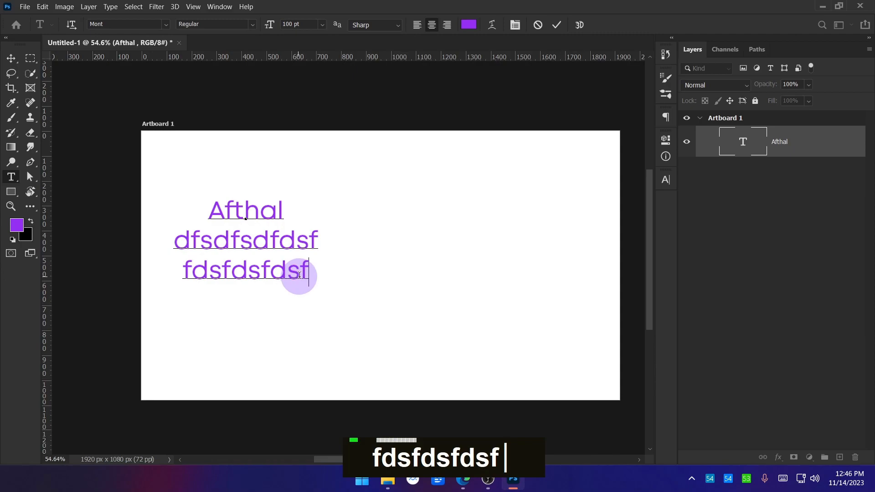
Step: Delete the two sample lines below the name, commit the text edit and switch to the Move tool
left_click_drag(310, 269, 308, 218)
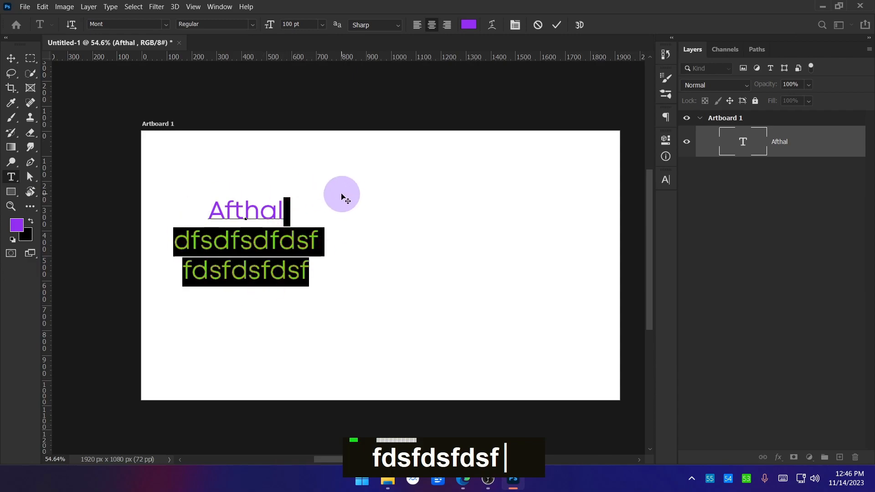
key("BackSpace")
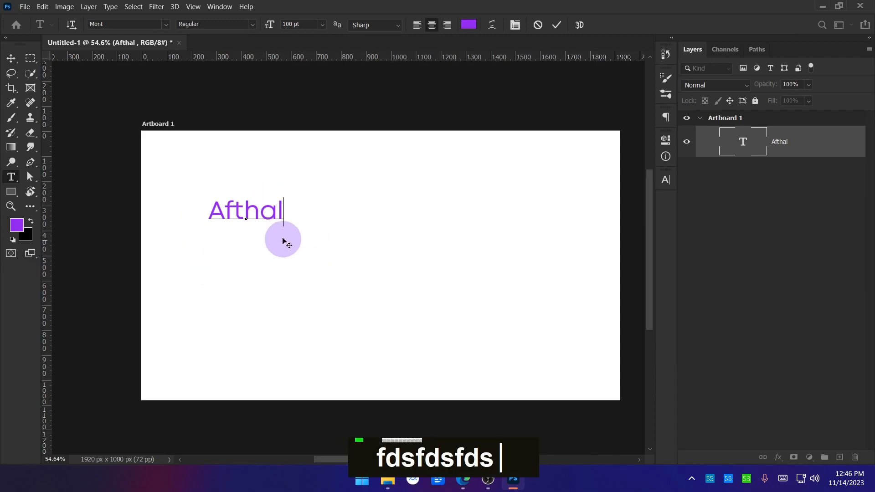
left_click(559, 24)
key("v")
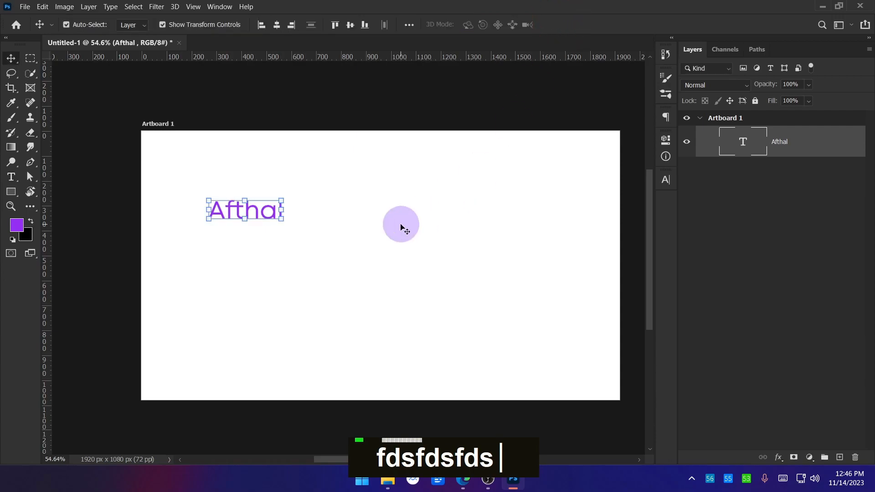
Step: Deselect and reselect the name text, and reposition it within the upper-left part of the artboard
left_click(637, 81)
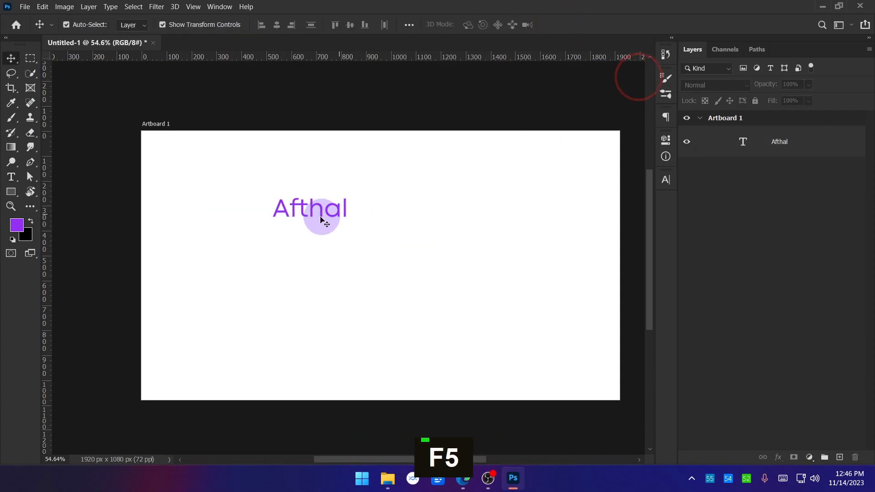
left_click(321, 215)
left_click_drag(322, 212, 290, 224)
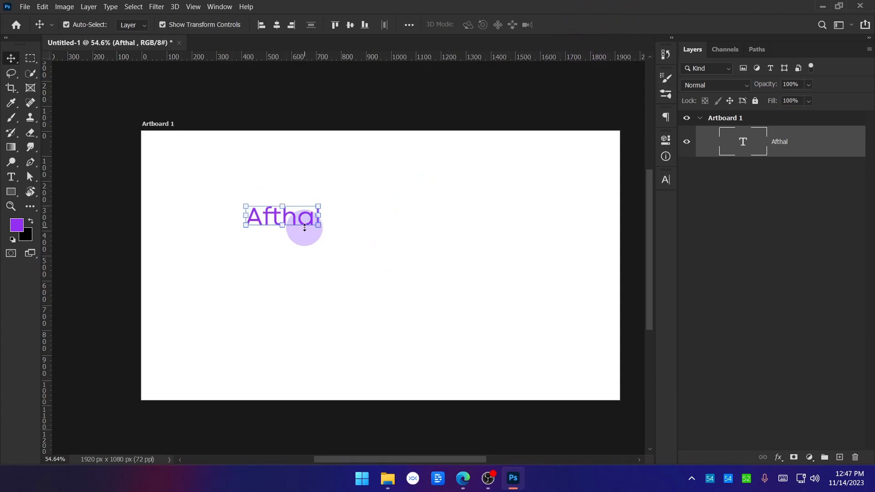
Step: Look over the tool variants grouped with the Move tool, and choose the Move tool again
right_click(11, 58)
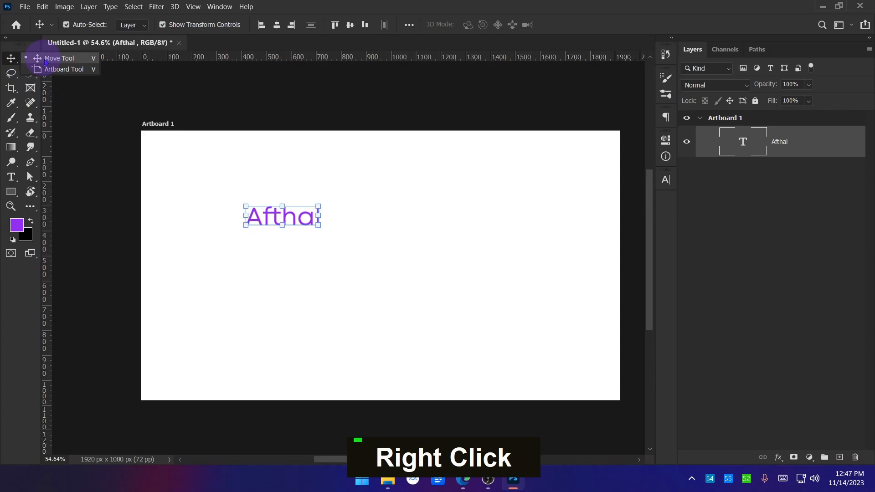
right_click(11, 177)
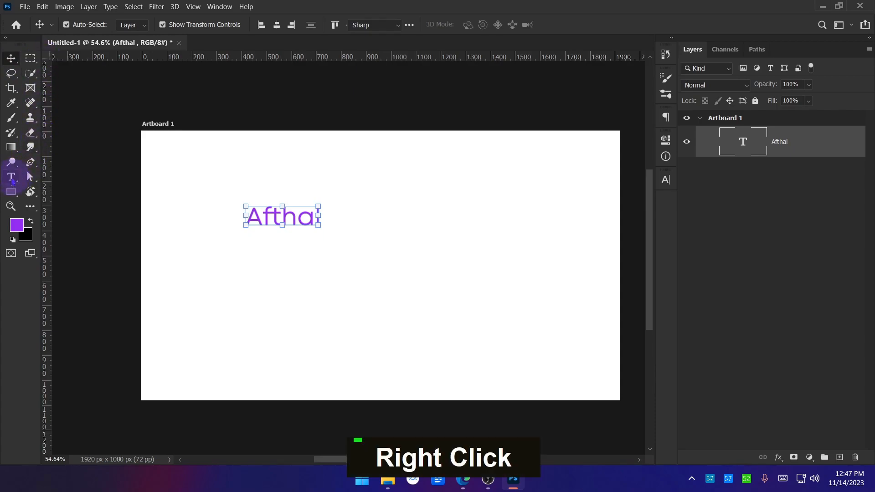
left_click(11, 58)
right_click(11, 57)
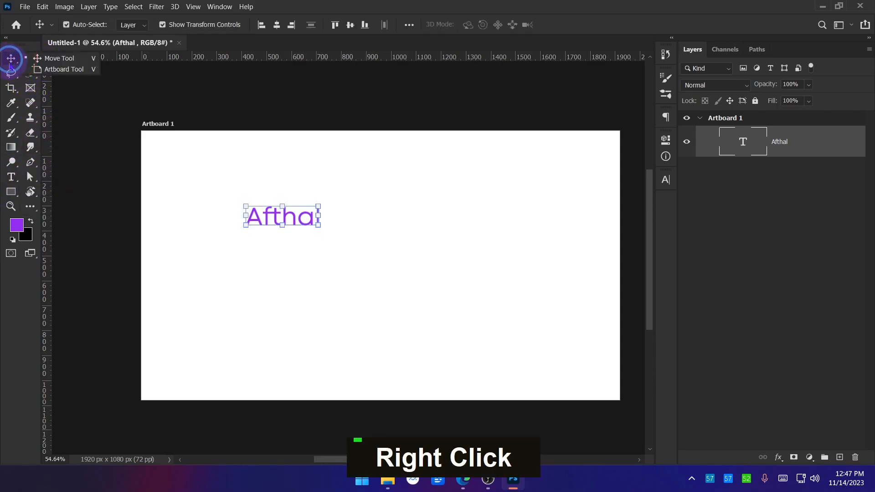
left_click(54, 58)
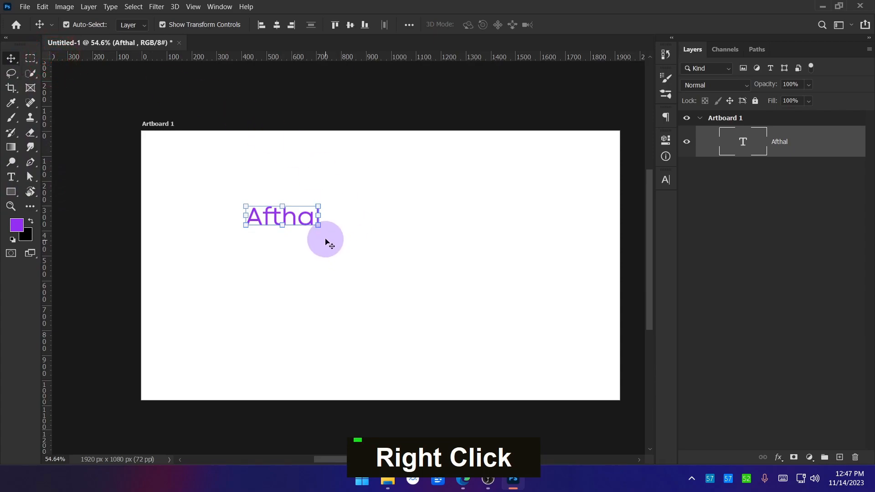
Step: Try scaling the name text up to about 337% and repositioning it, and discard the transform
left_click_drag(320, 226, 523, 412)
left_click_drag(437, 277, 407, 226)
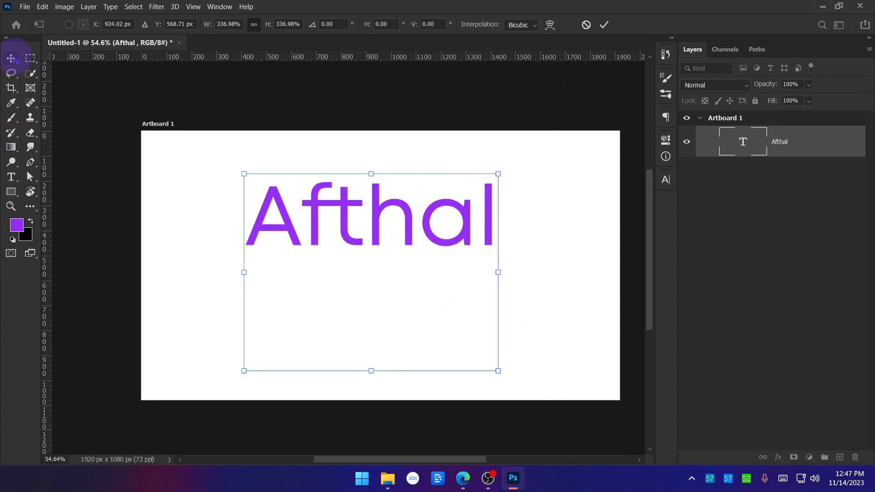
left_click(586, 25)
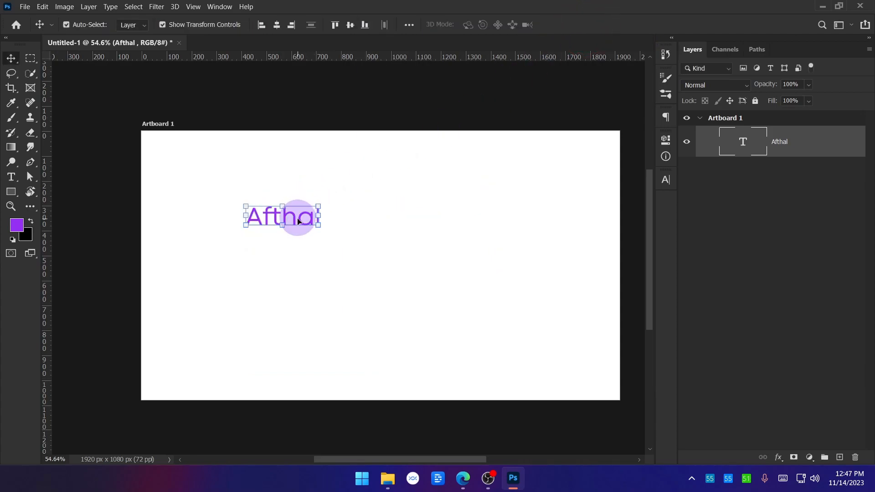
Step: Delete the name text and enter the same first name again as new point text with the Horizontal Type tool
left_click_drag(298, 222, 279, 214)
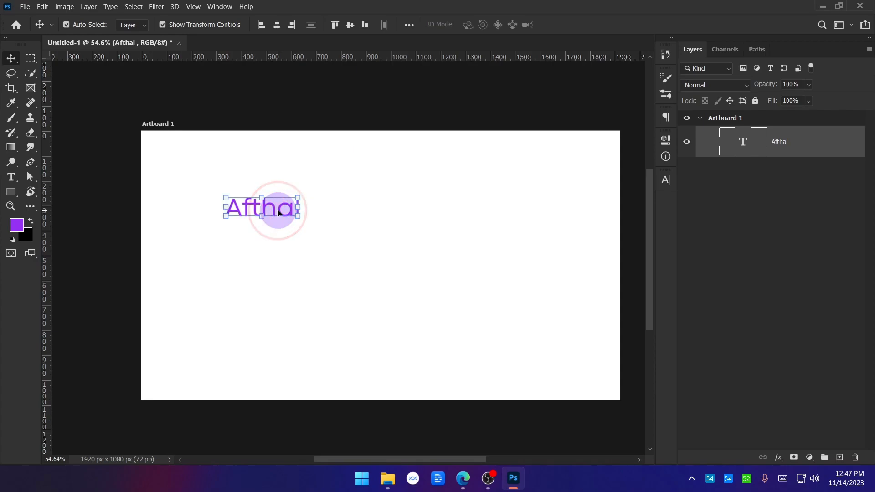
key("Delete")
right_click(11, 177)
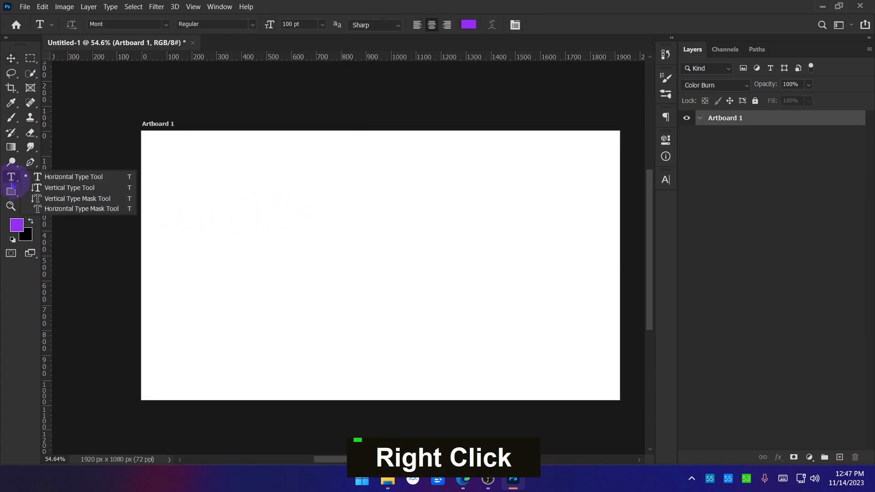
left_click(55, 179)
left_click(238, 247)
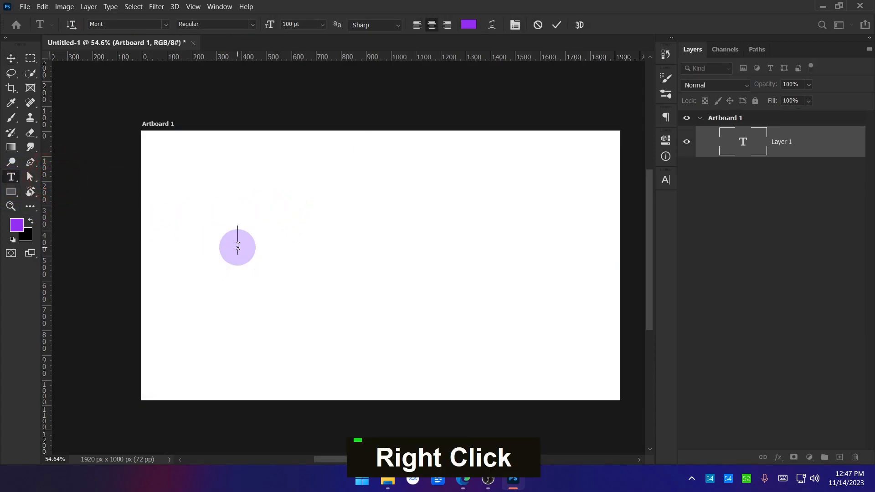
type("Afthal")
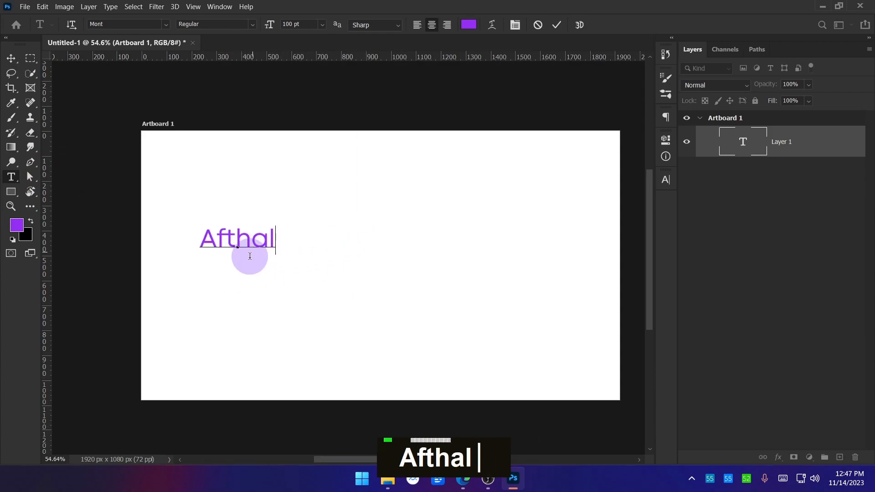
Step: Select the whole name and try the preset font sizes 6 pt, 24 pt and 72 pt on it
left_click_drag(201, 237, 270, 233)
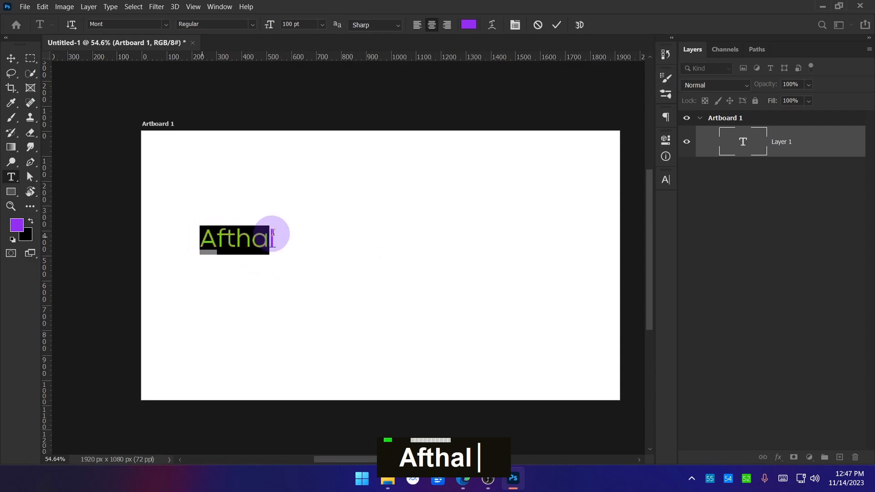
left_click(322, 24)
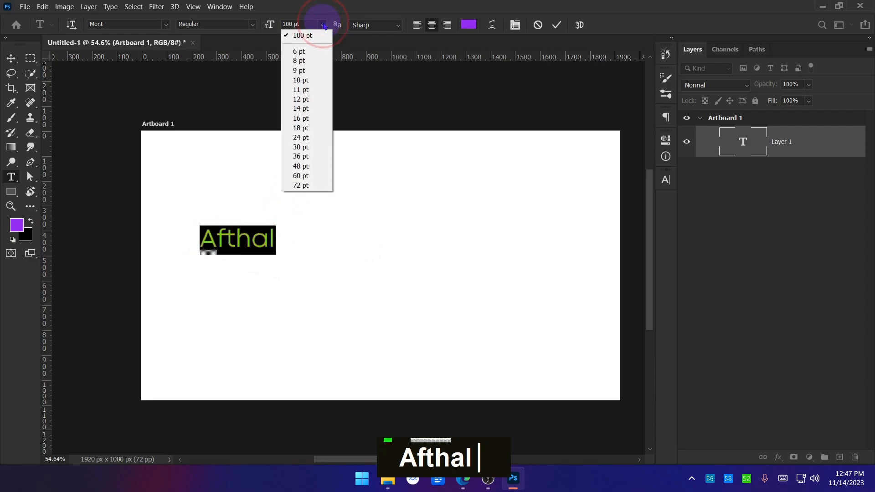
left_click(319, 51)
left_click(322, 25)
left_click(301, 137)
left_click(323, 27)
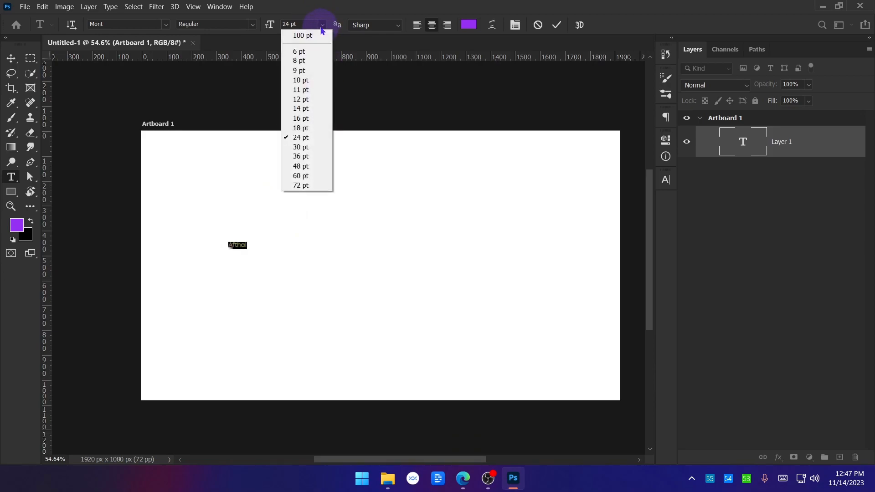
left_click(301, 185)
Step: Set the font size of the selected name text to 150 pt
left_click(248, 26)
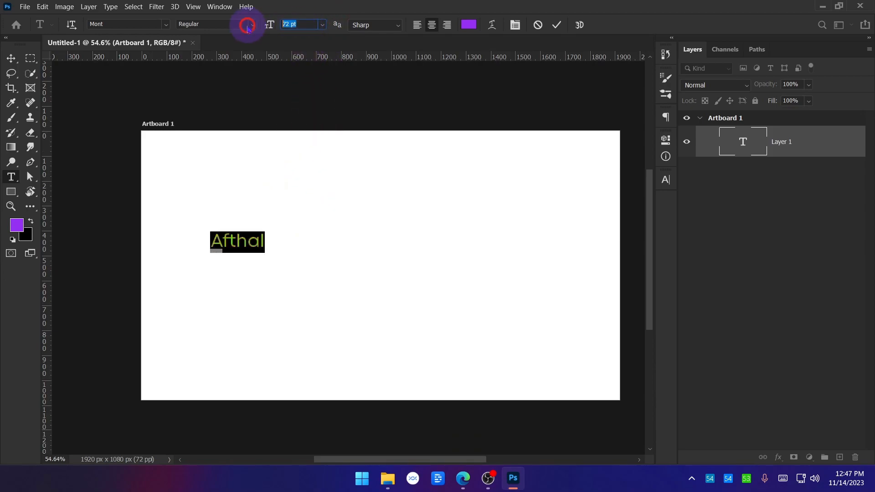
type("150")
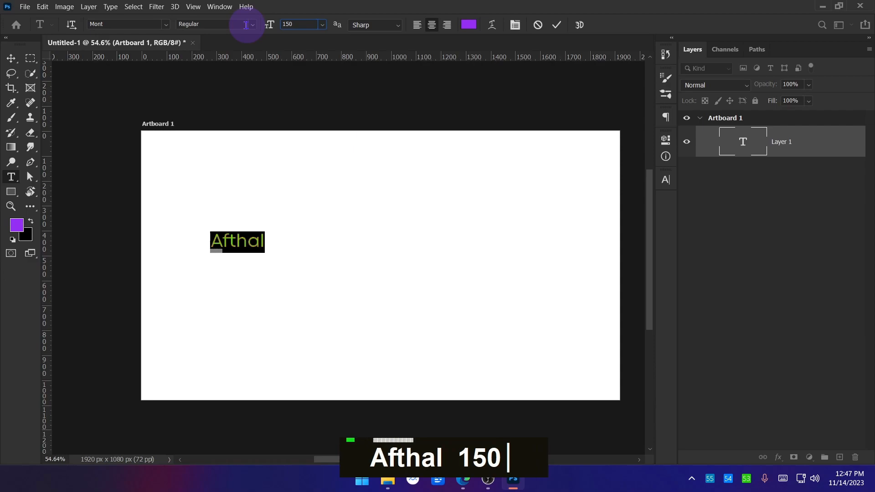
key("Return")
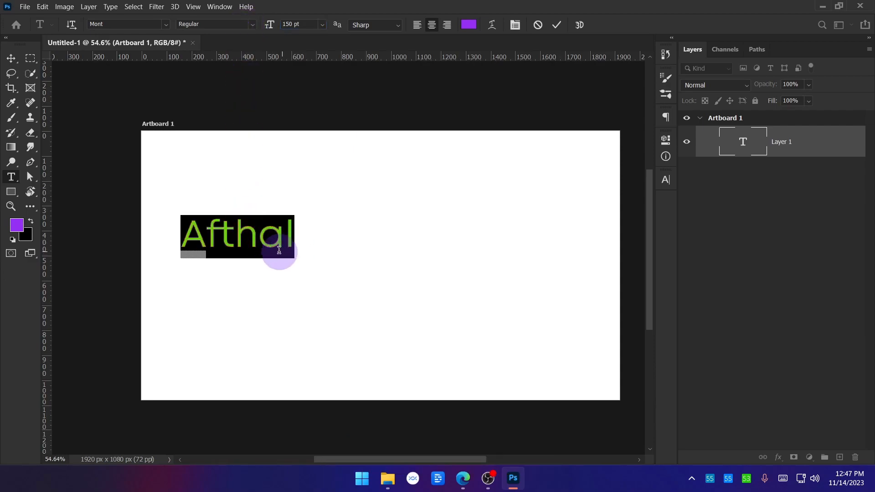
mouse_move(277, 254)
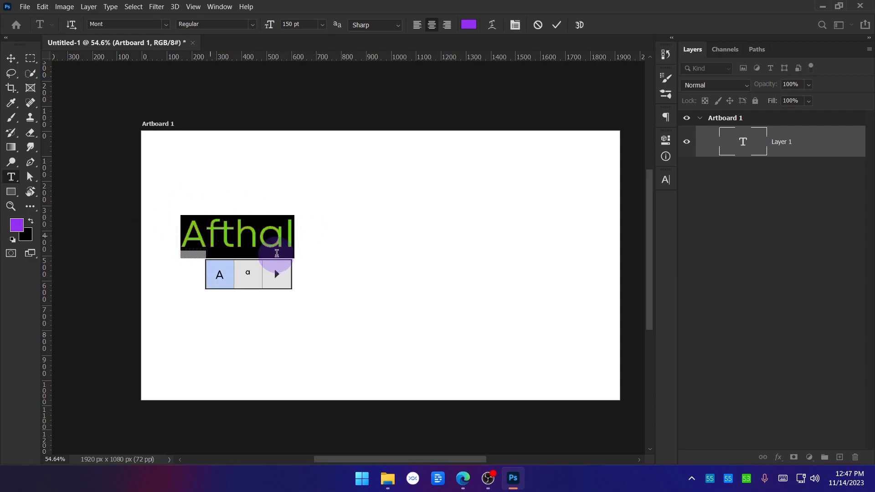
Step: Sketch a red box with four corner handles and scaling arrows using the screen annotation pen, and close the annotation tool
key("ctrl+alt+a")
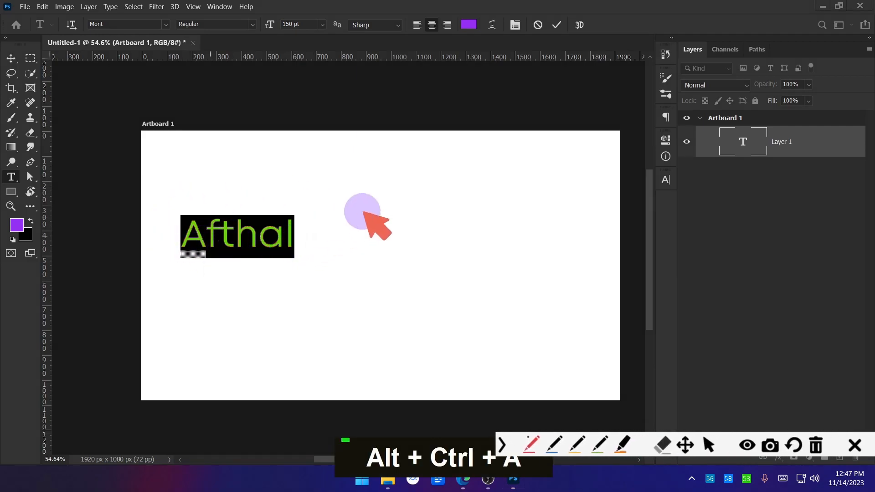
mouse_move(379, 199)
left_mouse_down()
mouse_move(376, 272)
mouse_move(393, 199)
mouse_move(468, 198)
mouse_move(560, 204)
mouse_move(562, 273)
mouse_move(375, 275)
left_mouse_up()
mouse_move(368, 187)
left_mouse_down()
mouse_move(396, 185)
mouse_move(360, 179)
left_mouse_up()
left_click(522, 209)
mouse_move(550, 187)
left_mouse_down()
mouse_move(558, 211)
mouse_move(570, 208)
mouse_move(550, 188)
left_mouse_up()
mouse_move(554, 259)
left_mouse_down()
mouse_move(572, 279)
mouse_move(552, 252)
left_mouse_up()
mouse_move(391, 260)
left_mouse_down()
mouse_move(360, 261)
mouse_move(403, 262)
left_mouse_up()
mouse_move(576, 184)
left_mouse_down()
mouse_move(598, 154)
mouse_move(586, 155)
mouse_move(603, 145)
mouse_move(604, 166)
left_mouse_up()
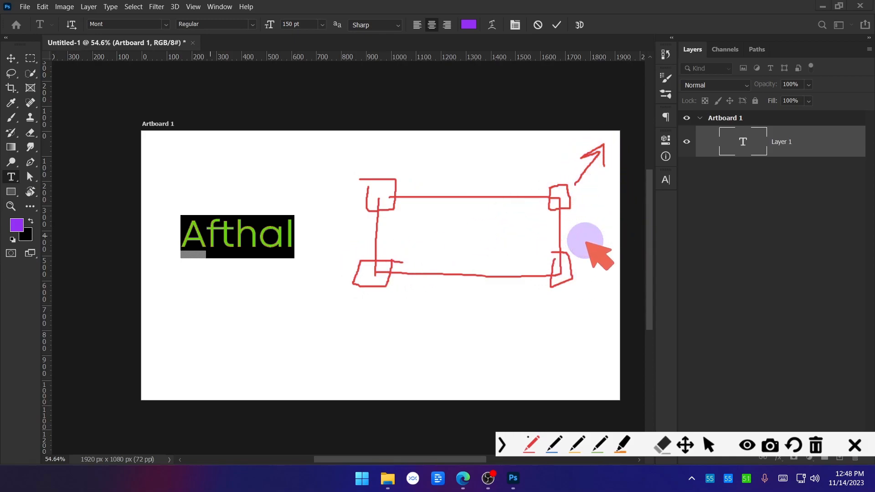
mouse_move(544, 213)
left_mouse_down()
mouse_move(499, 237)
mouse_move(505, 220)
mouse_move(497, 238)
mouse_move(520, 240)
left_mouse_up()
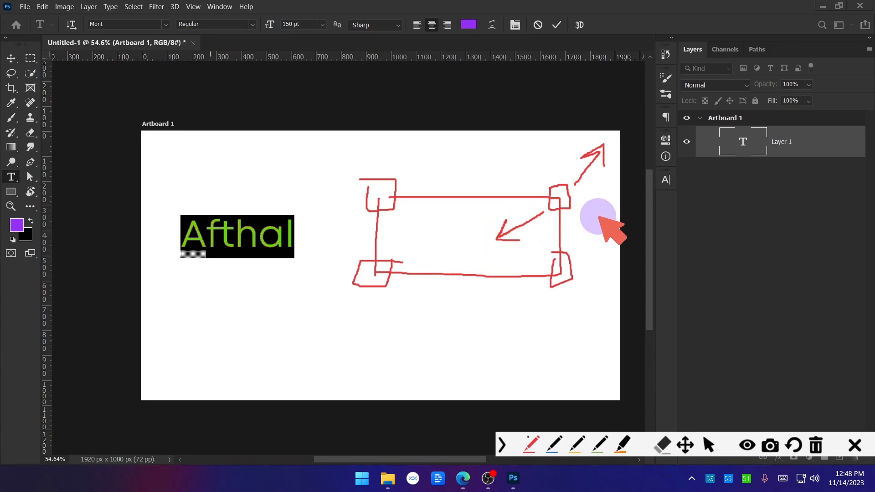
left_click(854, 445)
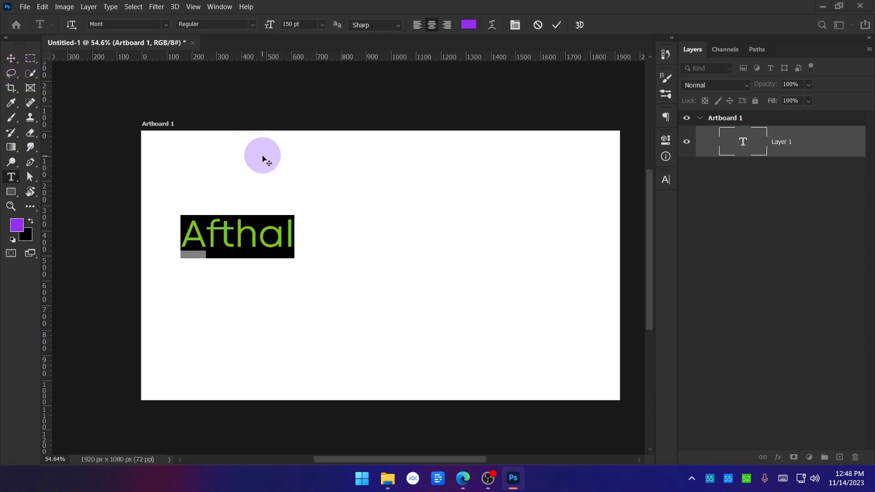
Step: Scale the name text to about 289.72 pt with its bounding box during text editing, and commit it by choosing the Move tool
key("ctrl")
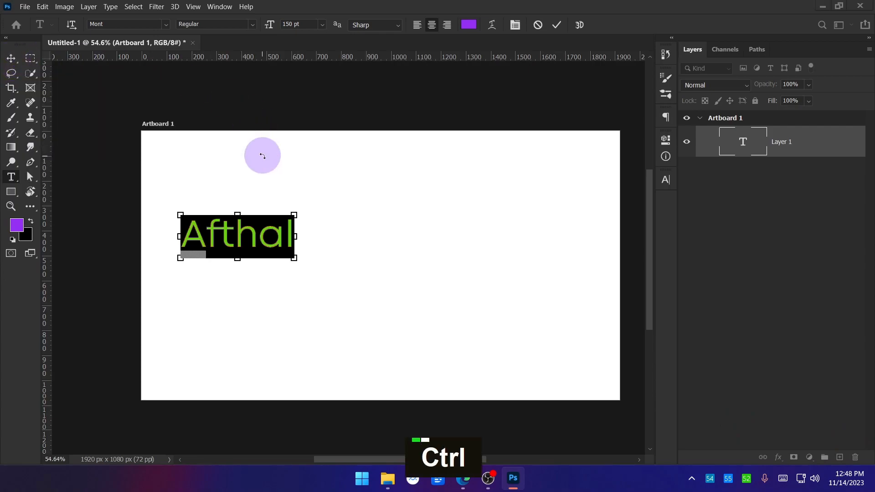
key("ctrl")
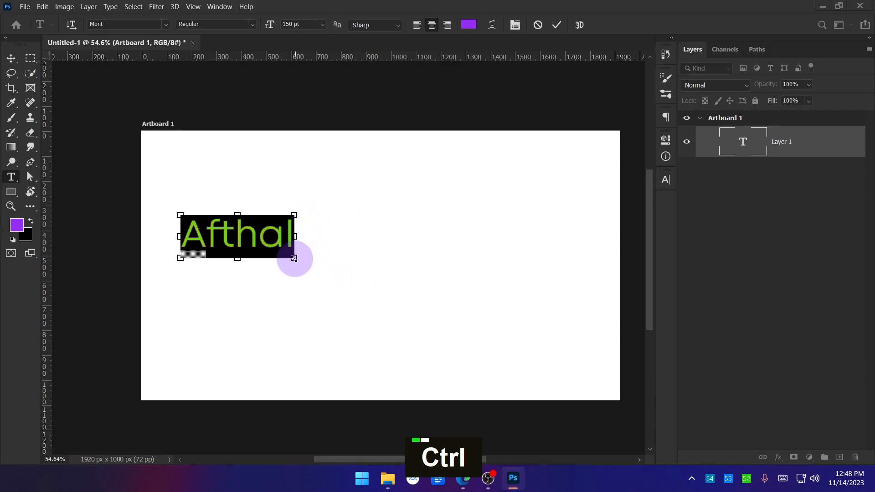
left_click_drag(262, 241, 435, 268)
left_click_drag(435, 267, 175, 276)
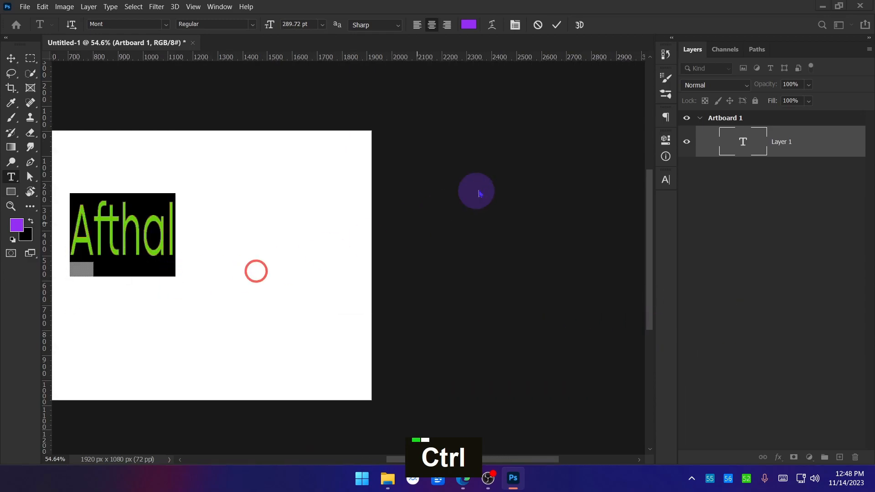
left_click(13, 60)
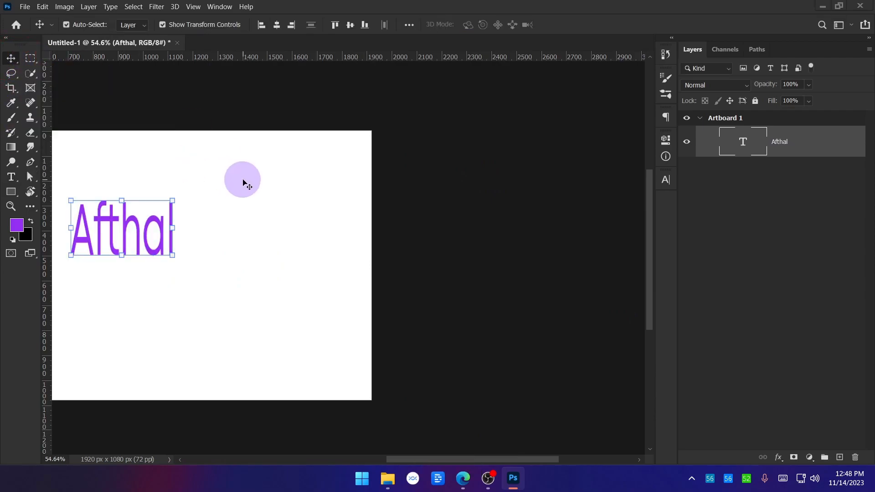
Step: Try stretching the name text to about 595% width and moving it across the artboard, and cancel the transform
key("space")
left_click_drag(243, 244, 437, 221)
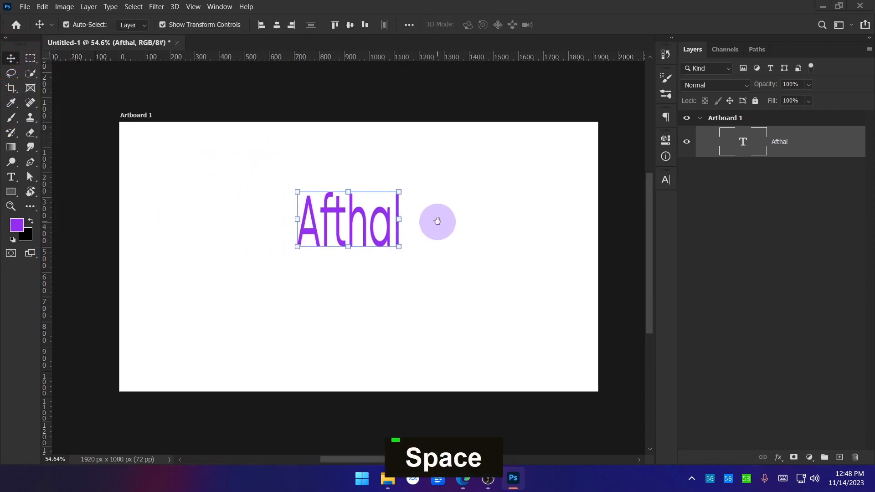
left_click(400, 222)
left_click_drag(402, 225, 432, 226)
key("space")
left_click_drag(122, 183, 524, 188)
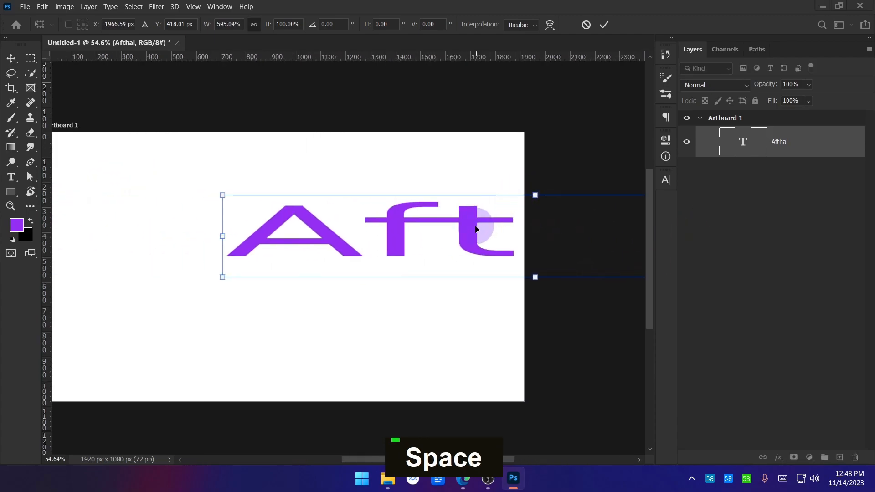
left_click_drag(475, 229, 254, 237)
key("space")
left_click_drag(296, 213, 403, 179)
left_click_drag(365, 204, 408, 228)
key("space")
left_click(586, 27)
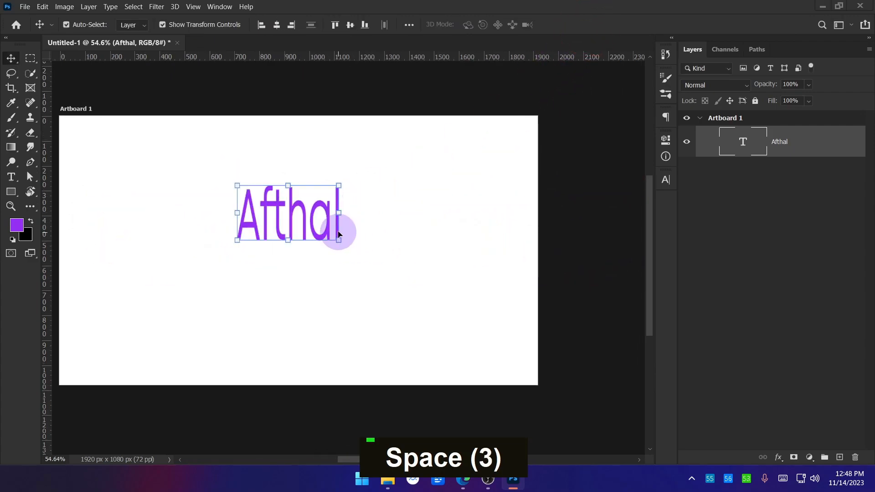
Step: Delete the name text and enter "dsdsfsf" as new point text with the Horizontal Type tool
left_click_drag(328, 223, 314, 197)
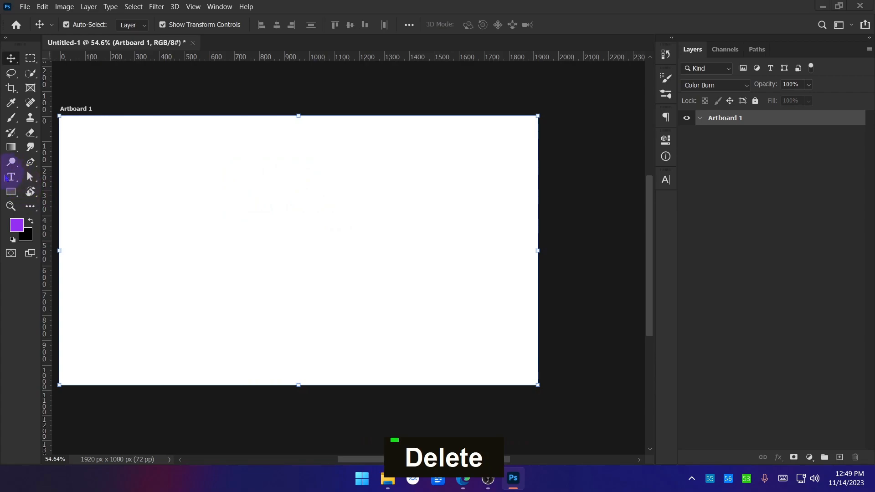
left_click(10, 177)
left_click(197, 214)
type("dsds")
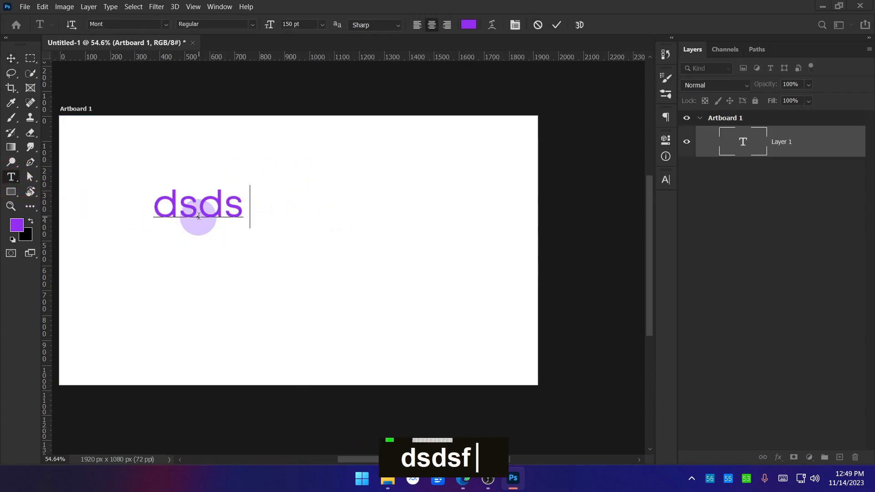
type("fsf")
Step: Scale the new text to about 356.73 pt with its bounding box while editing, and commit it with the Move tool
key("ctrl")
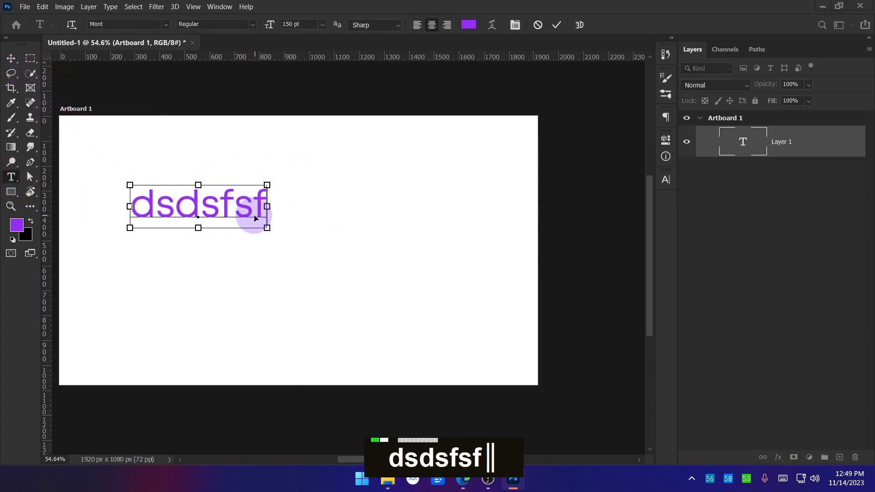
left_click_drag(272, 228, 462, 285)
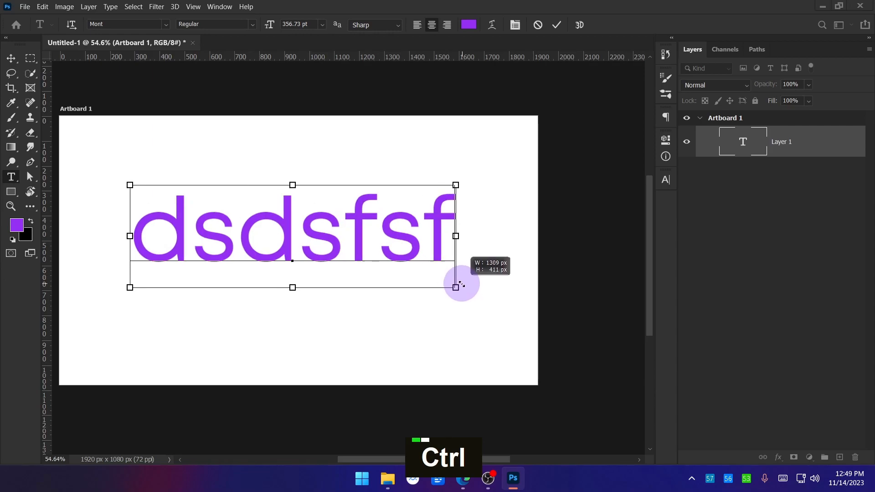
left_click(12, 60)
Step: Reposition the text a few times with the Move tool, leaving it near the artboard's horizontal centre, slightly above the middle
key("space")
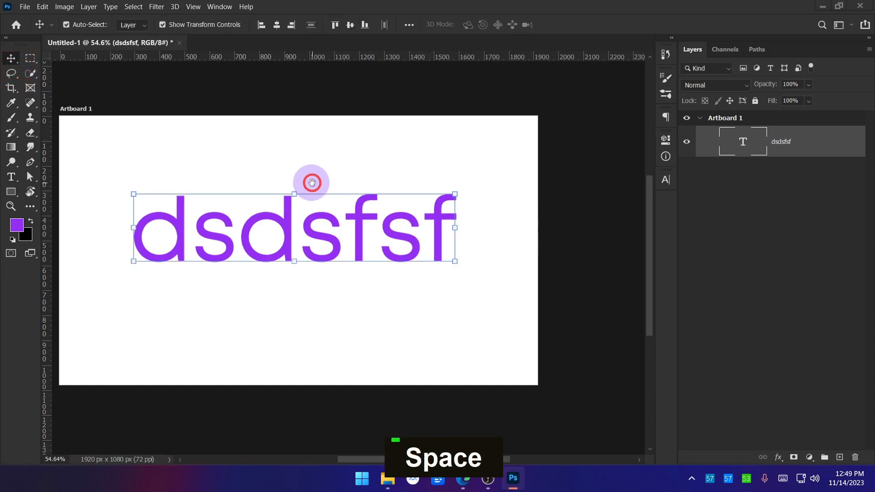
left_click_drag(312, 183, 367, 186)
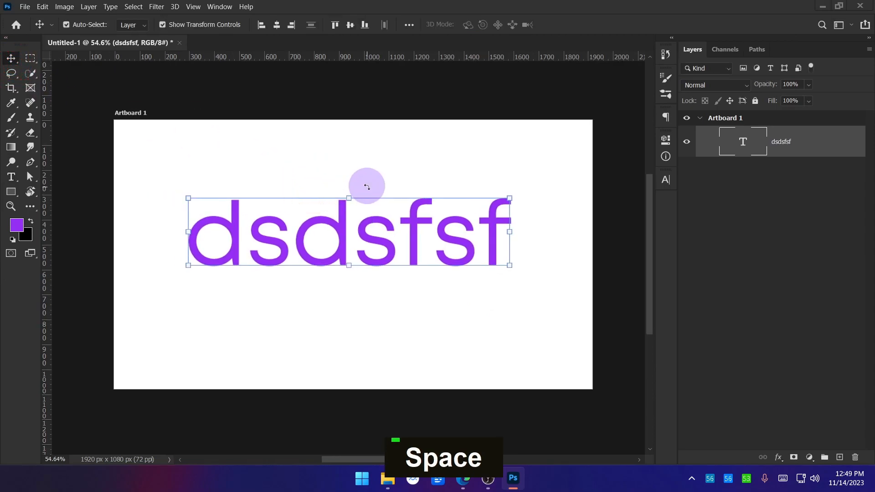
left_click_drag(388, 250, 389, 236)
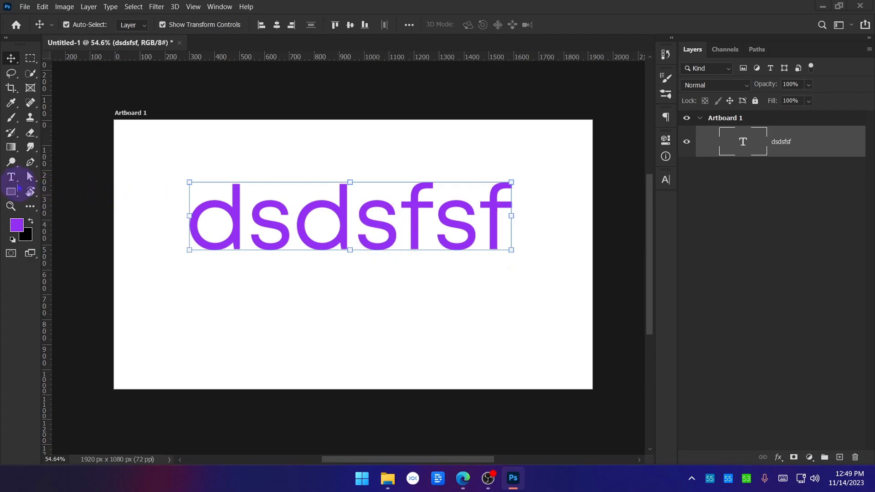
left_click_drag(308, 232, 325, 227)
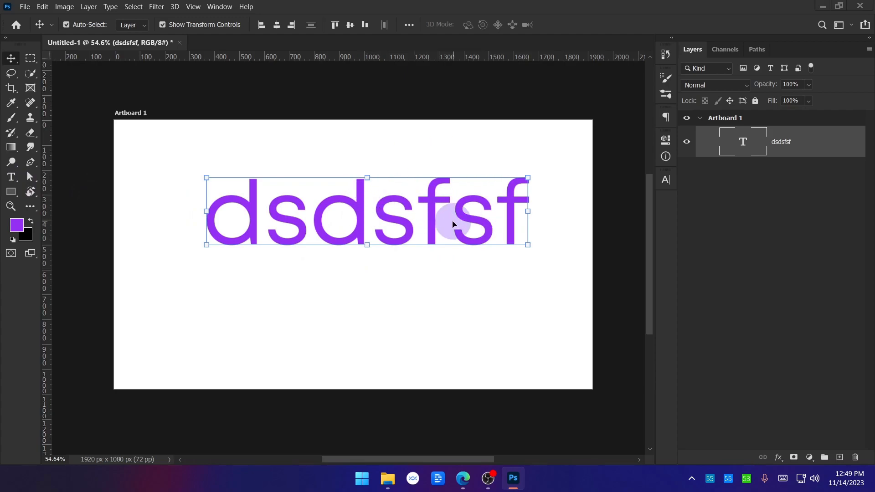
left_click_drag(441, 199, 424, 221)
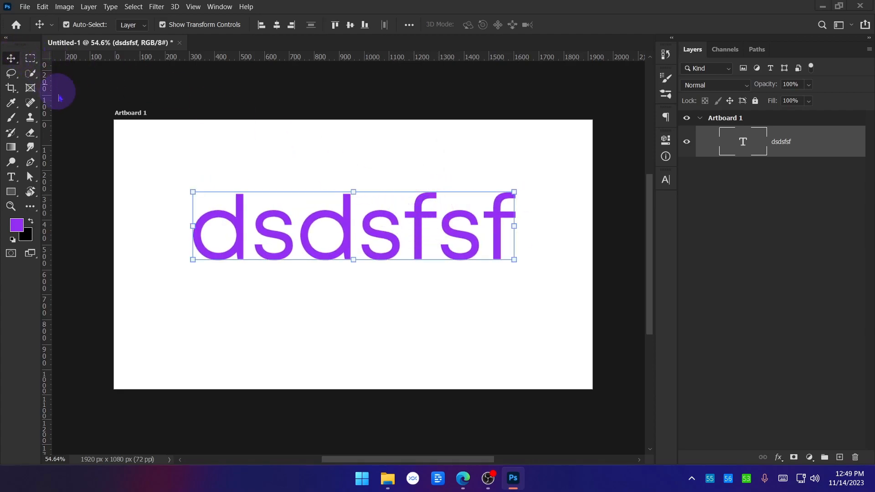
Step: Change the color of the whole text to blue with the Type tool active, and shift the text slightly with the Move tool
left_click(11, 178)
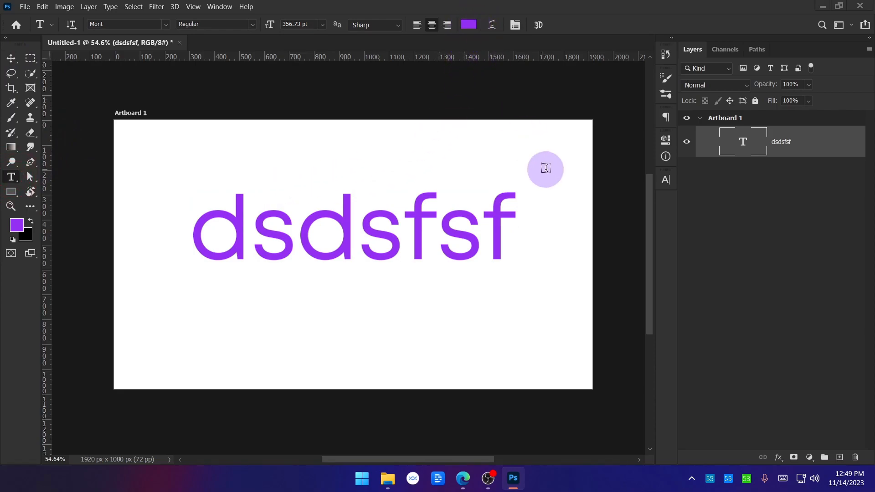
left_click(466, 25)
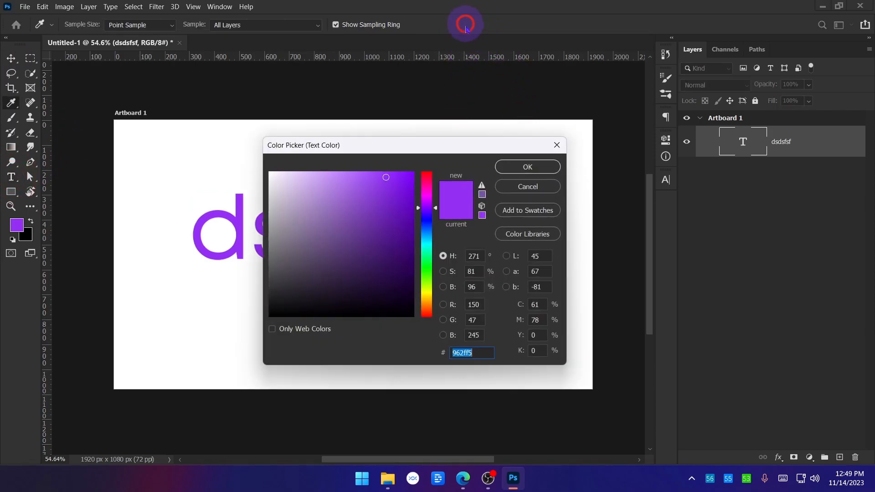
left_click_drag(457, 146, 672, 146)
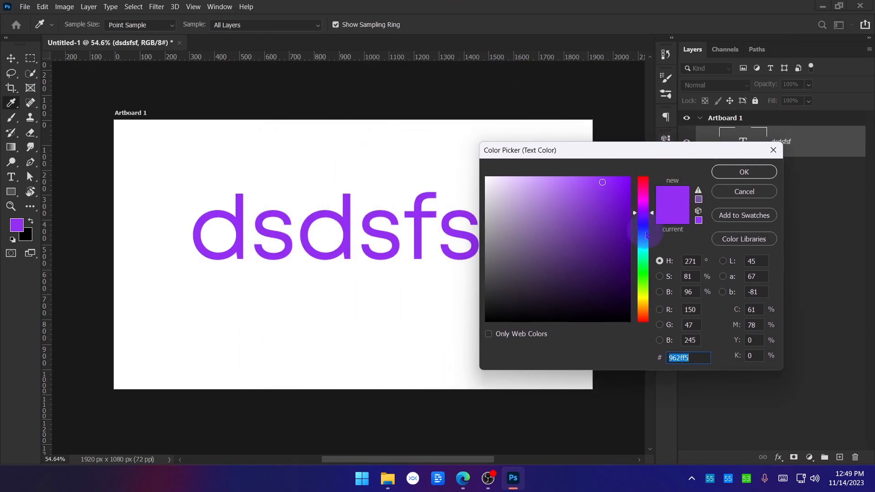
left_click_drag(644, 245, 643, 232)
left_click(740, 182)
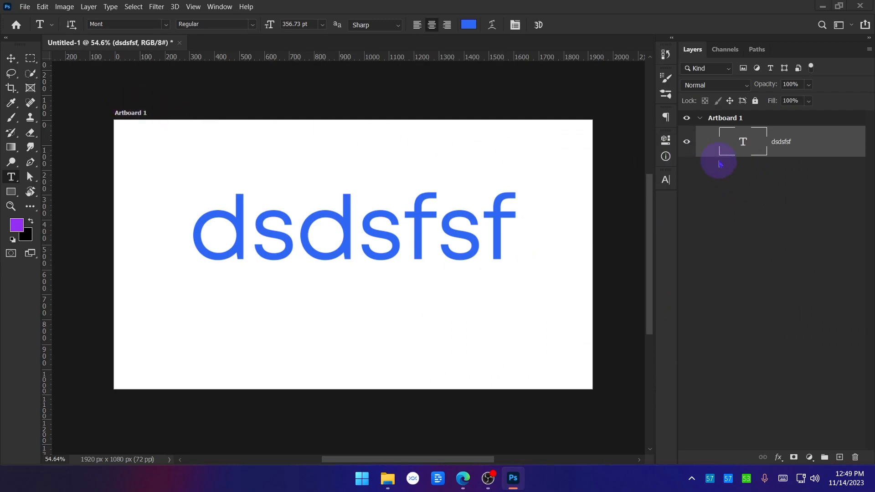
left_click(11, 58)
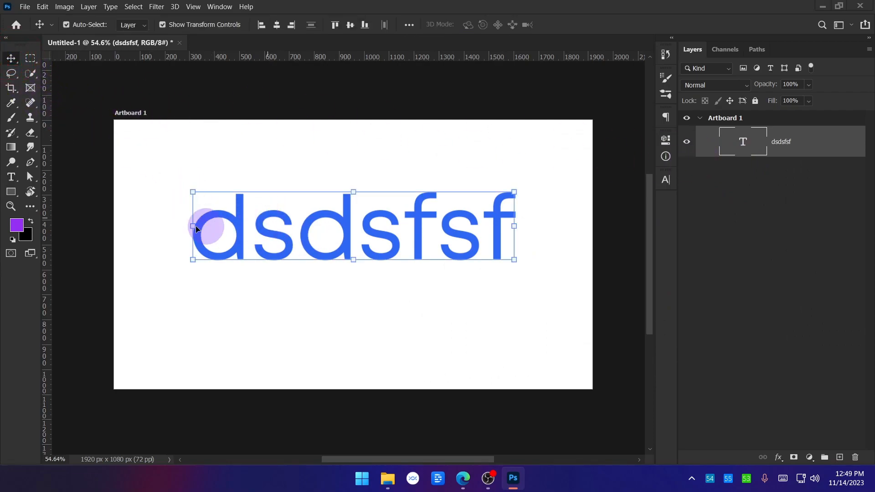
mouse_move(329, 222)
left_mouse_down()
mouse_move(346, 203)
mouse_move(335, 220)
left_mouse_up()
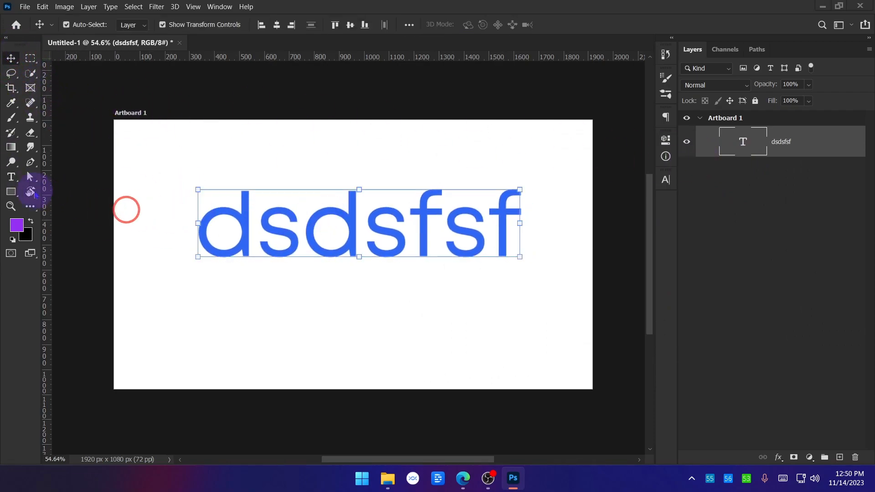
Step: Preview other text colors such as magenta and purple a82ff5 in the text color picker, and cancel the change
left_click(11, 176)
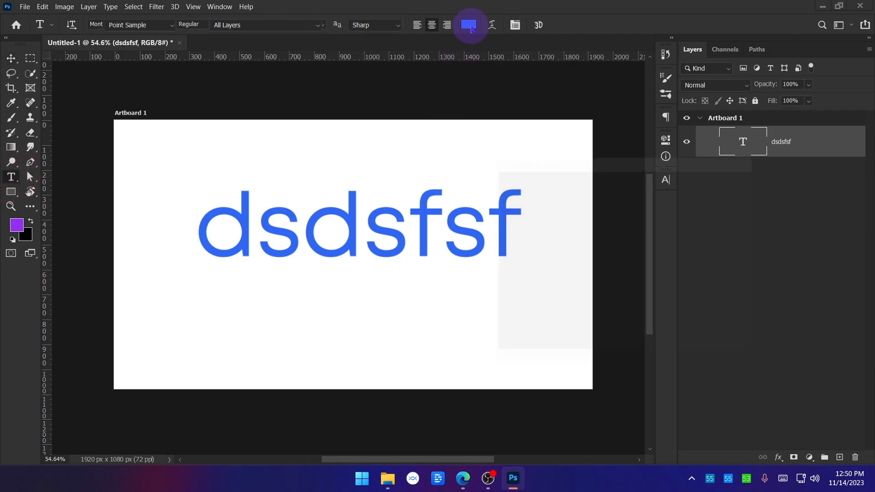
left_click(470, 25)
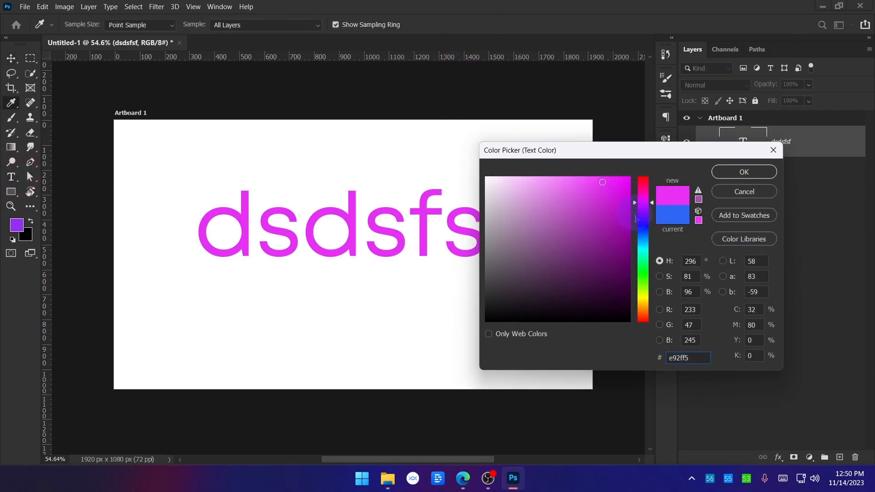
double_click(643, 240)
left_click_drag(651, 173, 698, 223)
left_click_drag(695, 284, 692, 266)
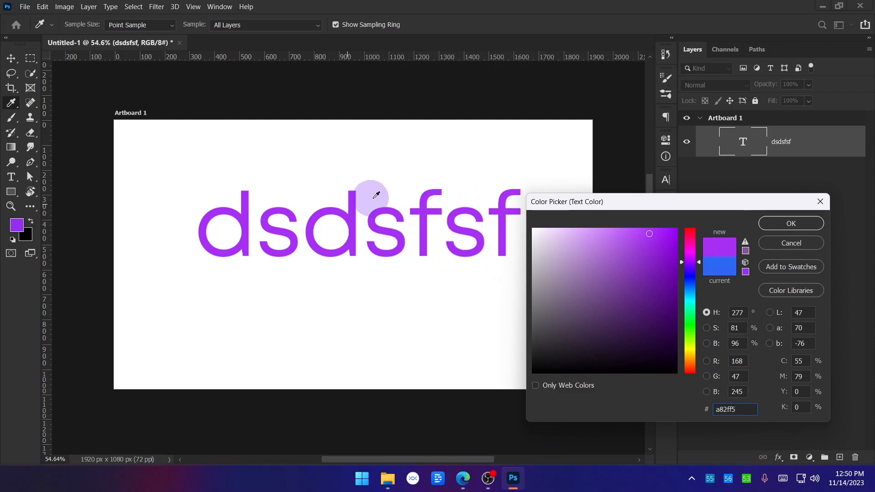
left_click_drag(653, 198, 659, 188)
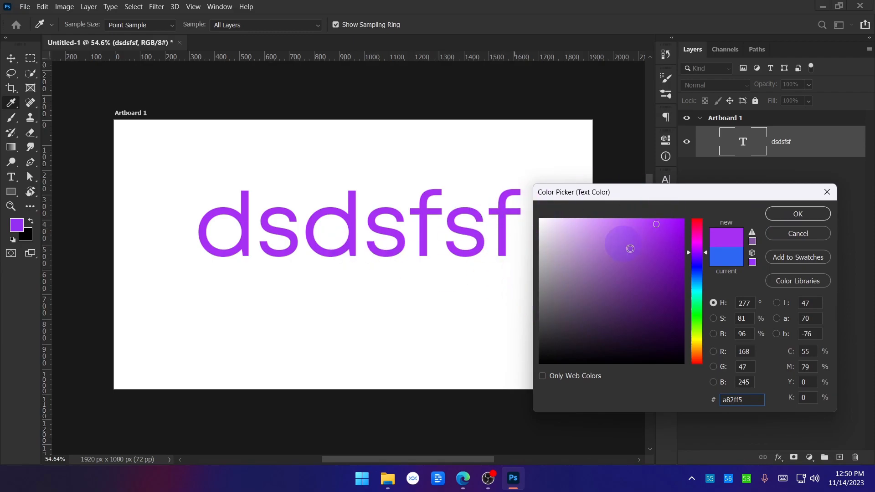
mouse_move(663, 288)
left_mouse_down()
mouse_move(639, 307)
mouse_move(631, 293)
mouse_move(655, 315)
left_mouse_up()
left_click(818, 235)
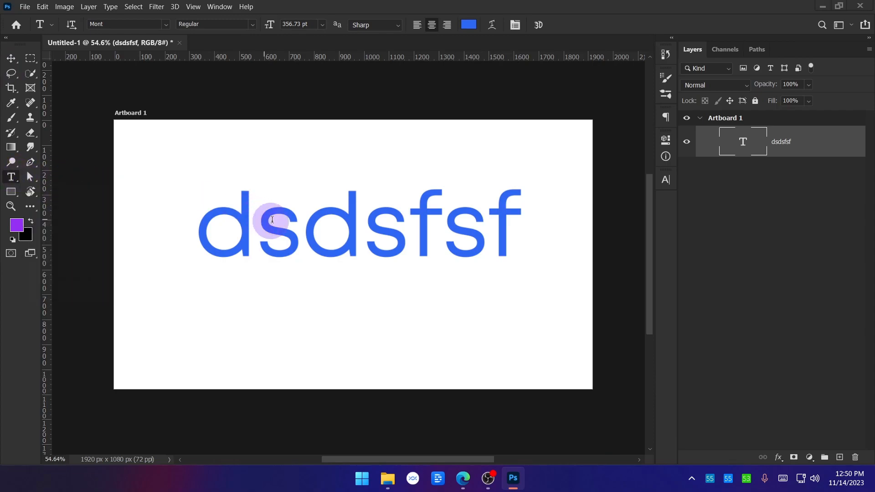
Step: Select letters of the blue text, preview the darker blue 17388c in the text color picker, and cancel the change
left_click_drag(205, 220, 397, 224)
left_click(334, 233)
left_click_drag(208, 229, 504, 164)
left_click(469, 25)
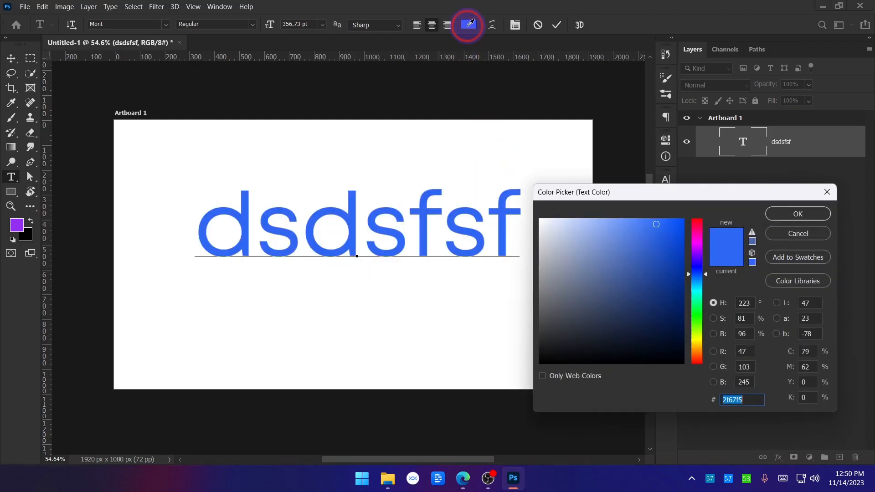
left_click(665, 287)
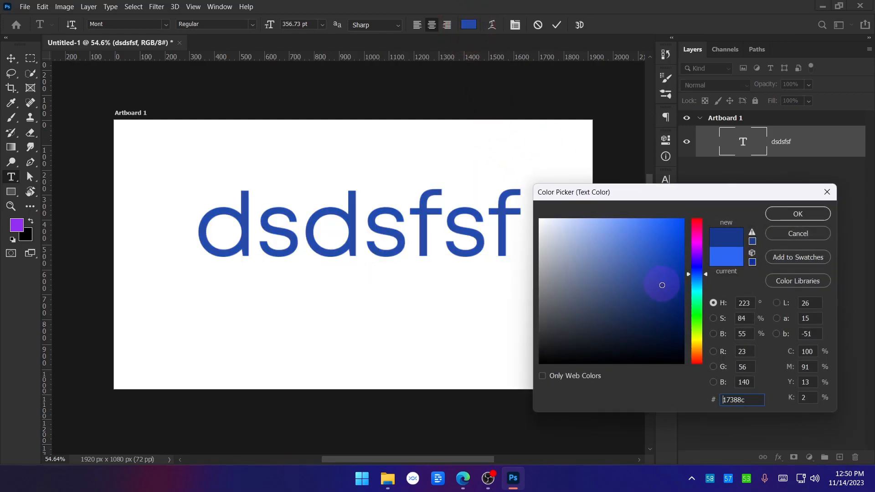
left_click(782, 238)
key("F5")
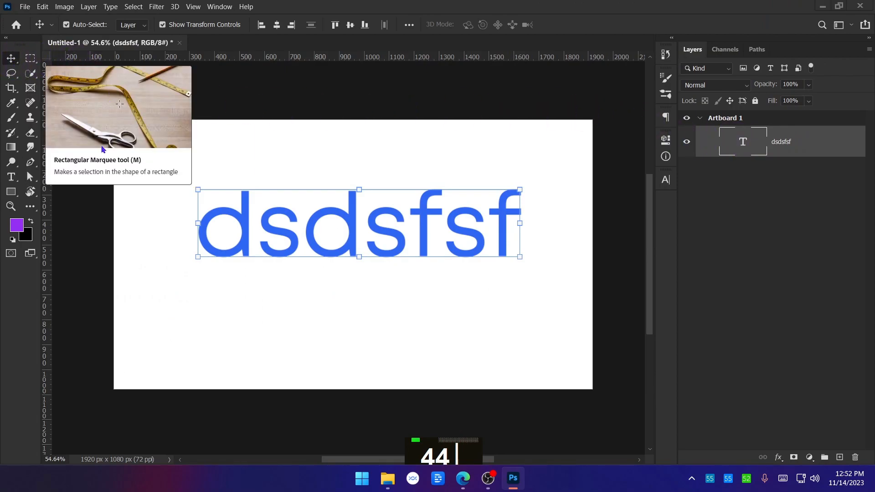
Step: Enter and leave editing of the text layer, open the Character panel with the Move tool active, and view its font list
double_click(742, 142)
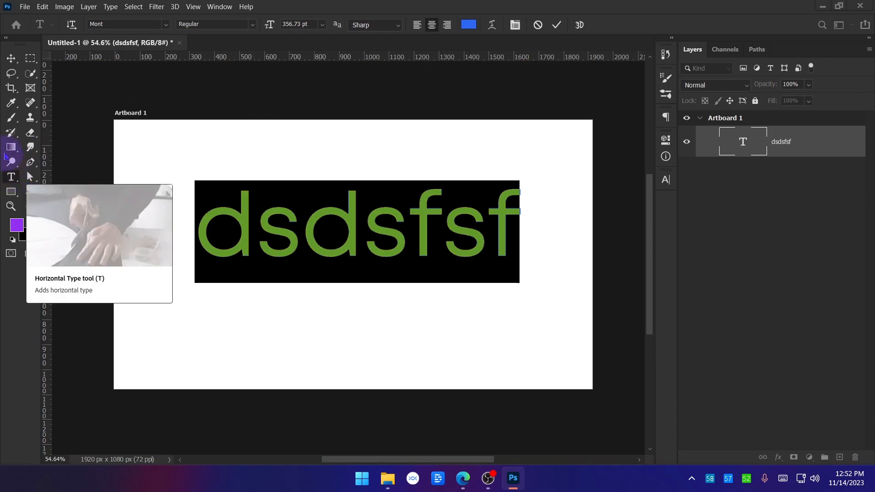
left_click(11, 59)
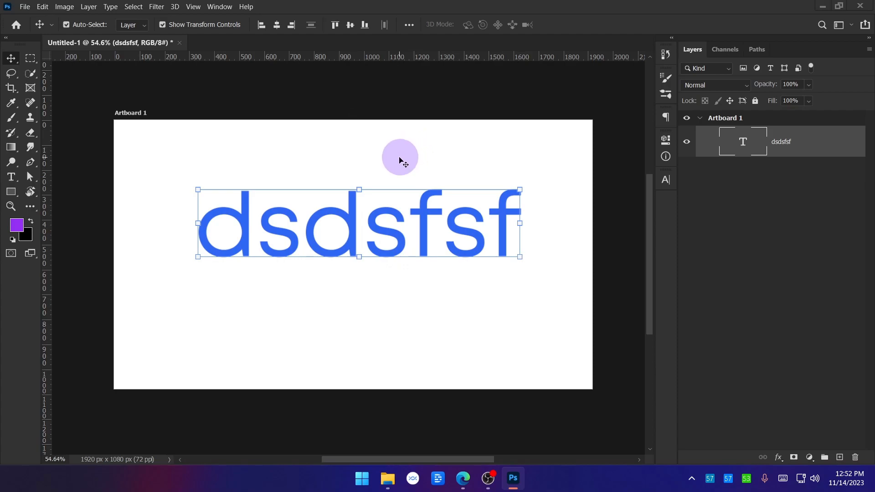
left_click(666, 179)
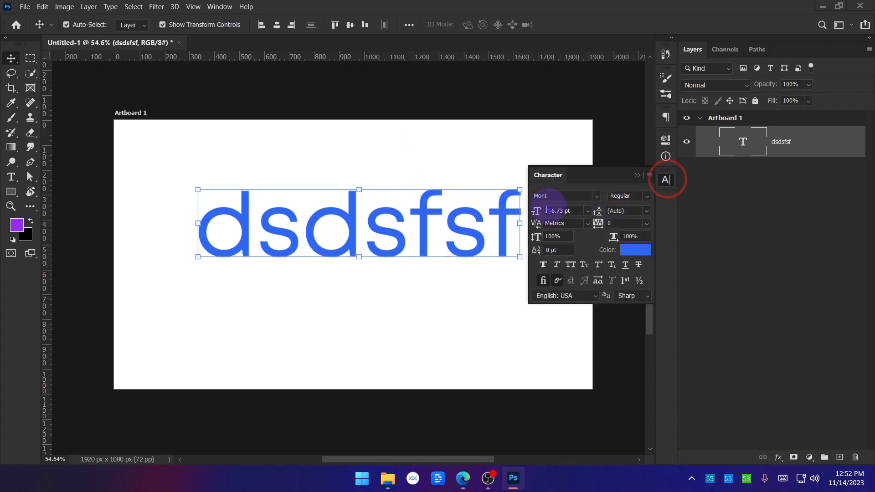
left_click(597, 196)
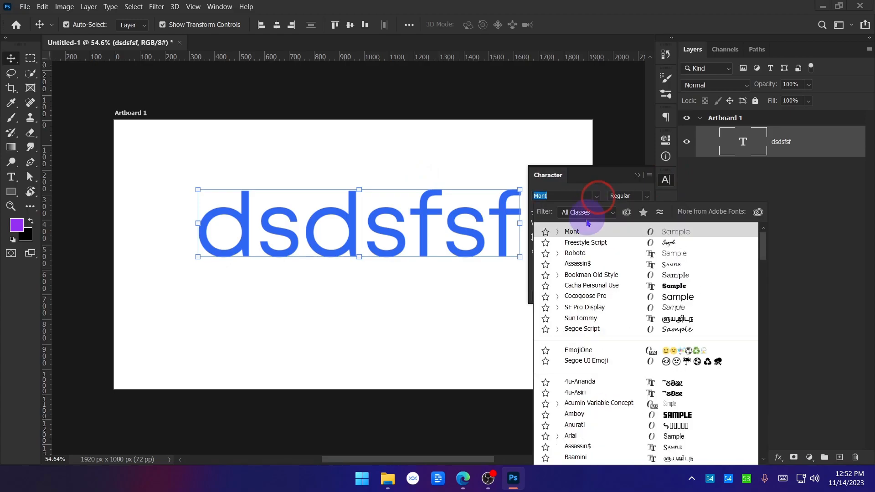
left_click(613, 185)
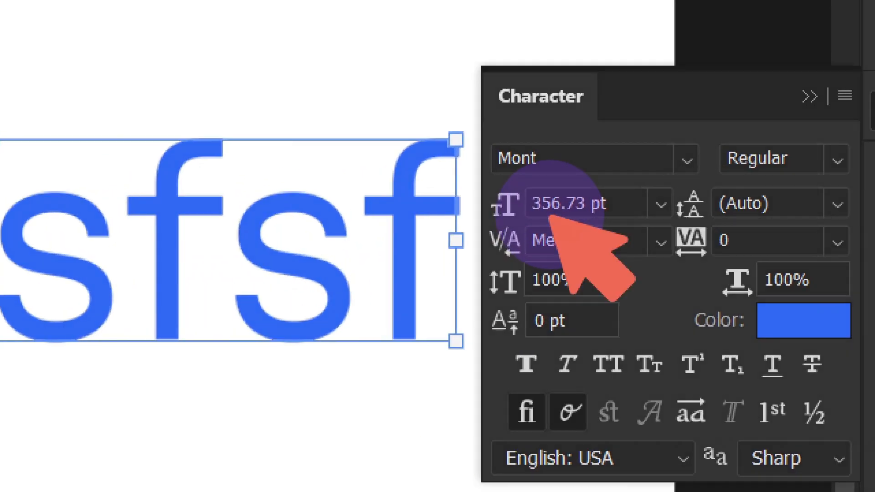
Step: Mark the Character panel's font size control with a red circle and arrows using the screen pen, and close the annotation overlay
mouse_move(507, 174)
left_mouse_down()
mouse_move(464, 221)
mouse_move(494, 233)
mouse_move(521, 204)
mouse_move(513, 167)
left_mouse_up()
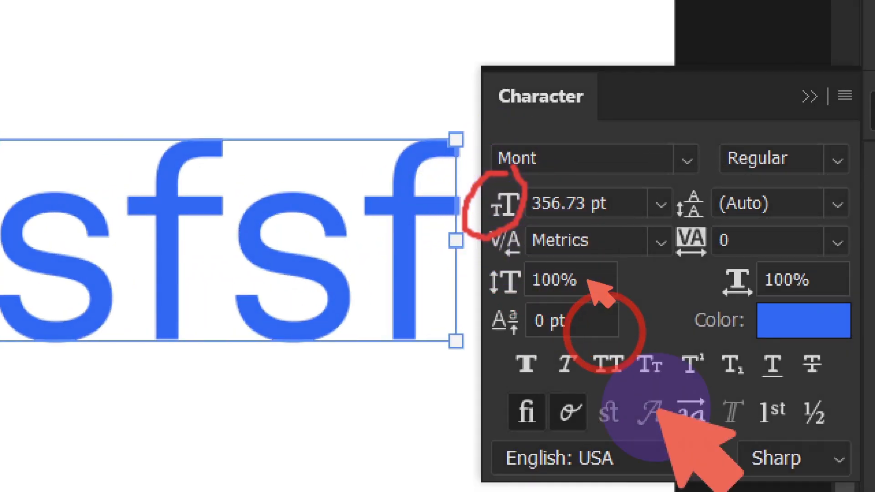
mouse_move(532, 199)
left_mouse_down()
mouse_move(755, 182)
mouse_move(718, 165)
mouse_move(751, 182)
mouse_move(712, 203)
left_mouse_up()
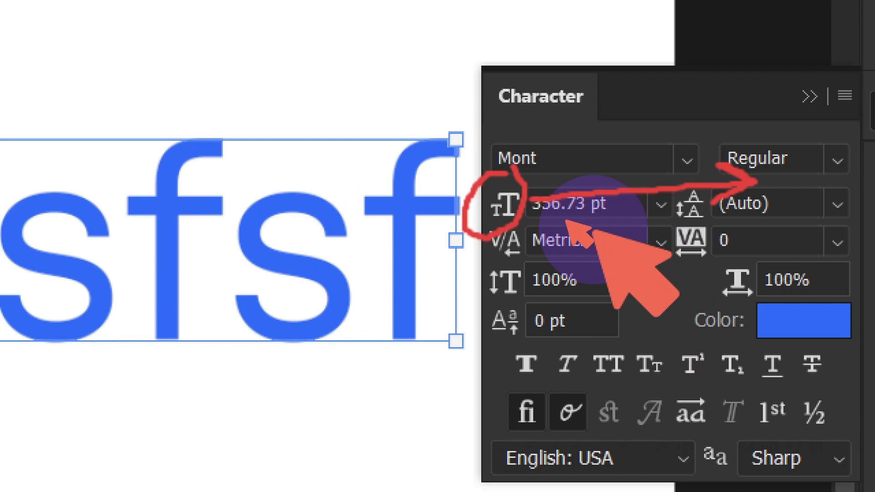
left_click_drag(453, 213, 208, 256)
mouse_move(232, 222)
left_mouse_down()
mouse_move(209, 258)
mouse_move(232, 273)
left_mouse_up()
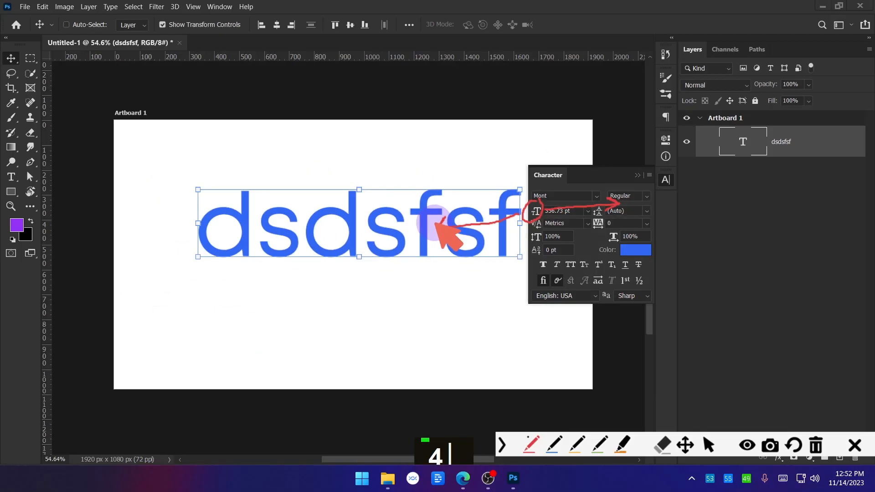
left_click(855, 445)
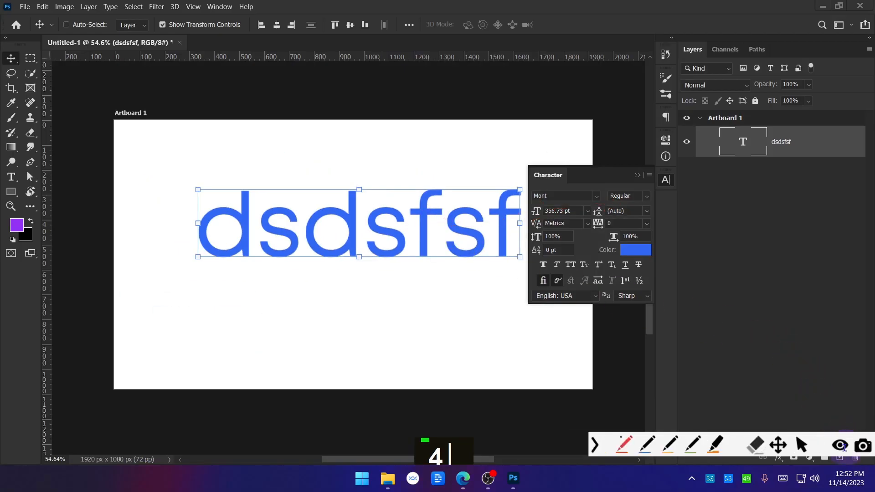
Step: Set the text's font size to 365 pt in the Character panel and collapse the panel
left_click_drag(538, 214, 556, 210)
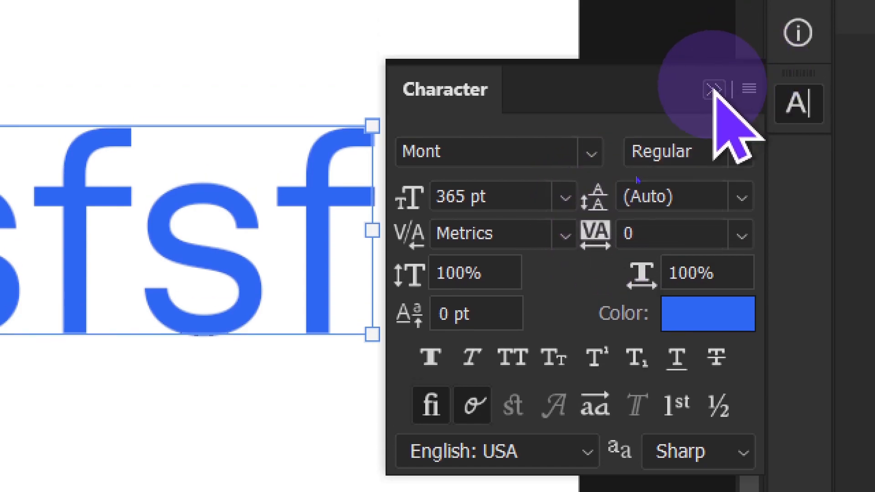
left_click(714, 52)
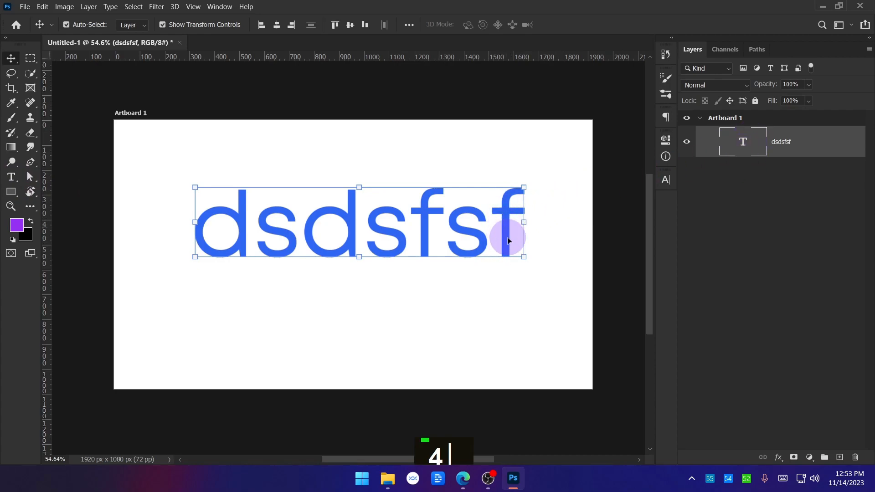
Step: Add a second line reading "gfdgdfg" below the existing text and commit the edit with the Move tool
double_click(506, 230)
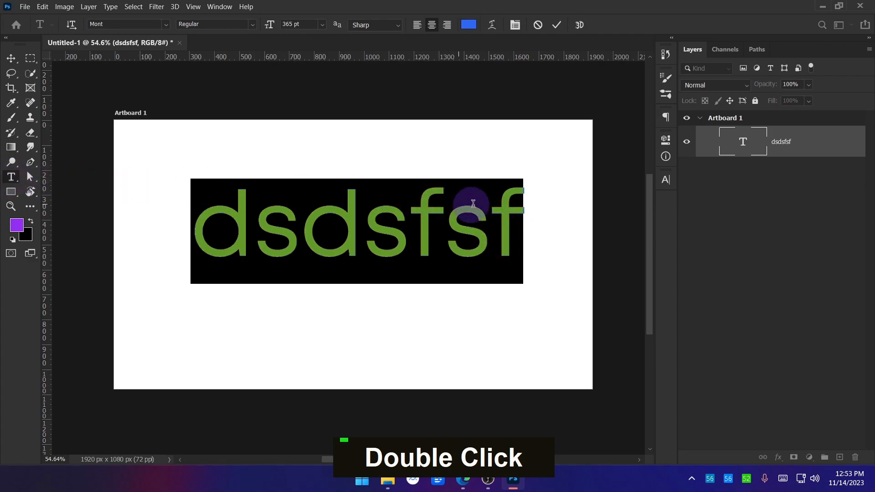
left_click(514, 213)
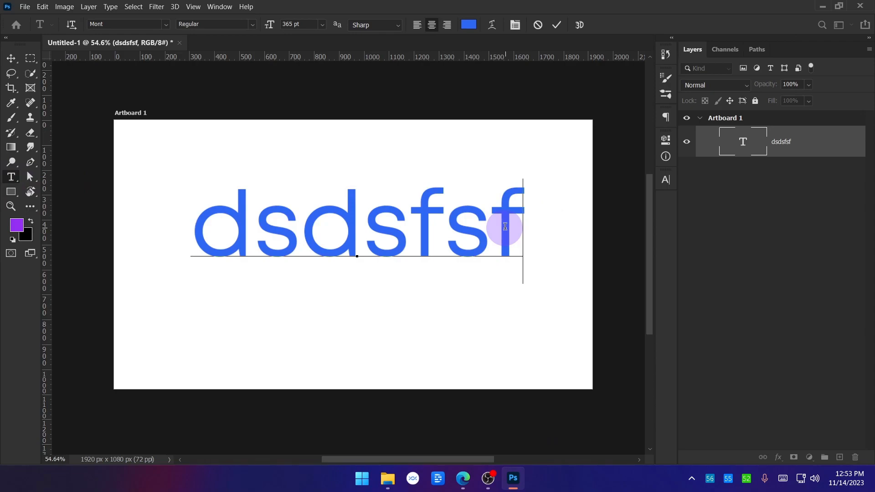
key("Return")
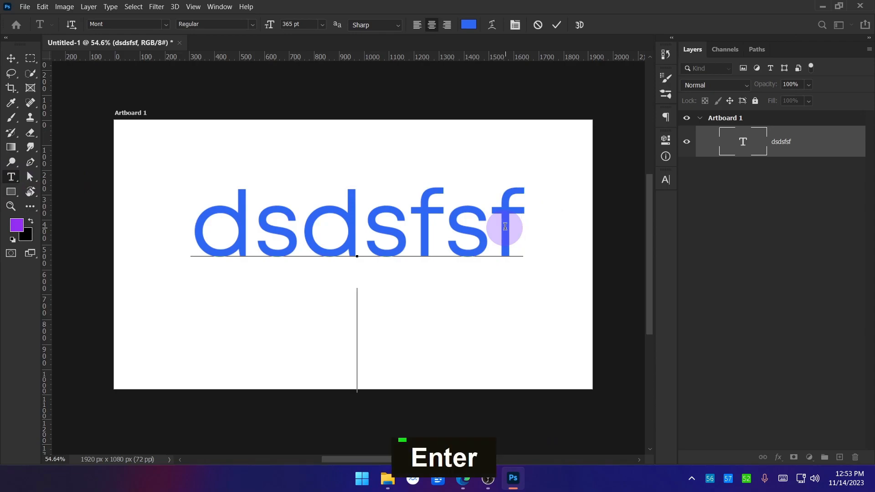
type("gfdgdfg")
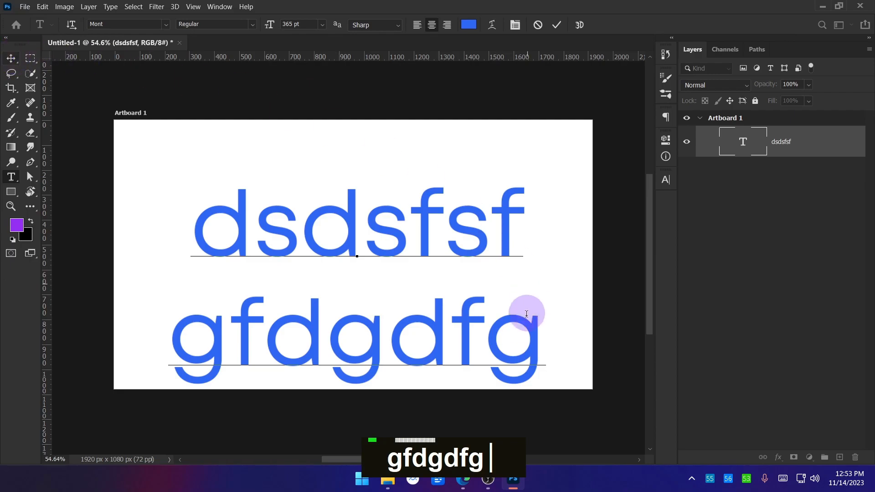
left_click_drag(541, 332, 180, 227)
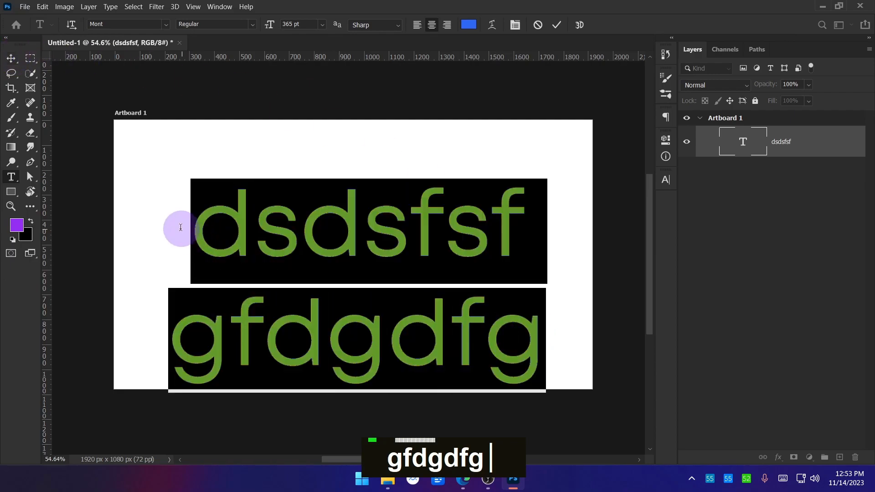
left_click(11, 59)
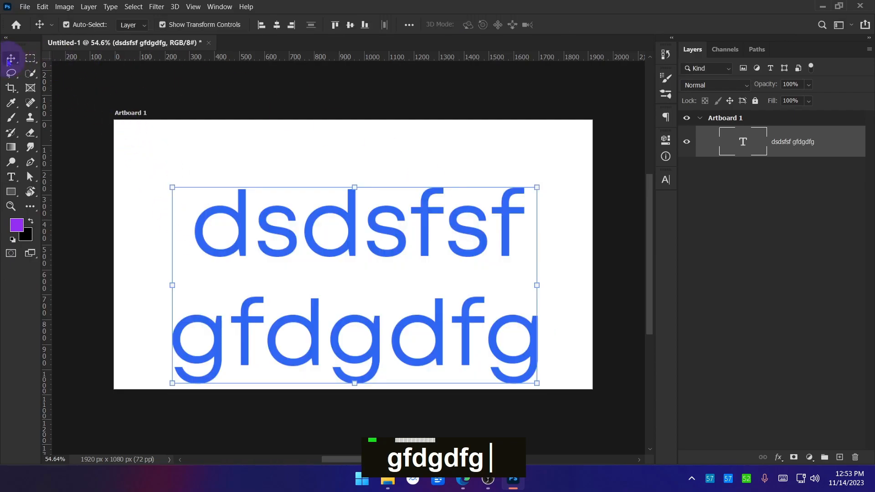
Step: Move the two-line text up by about 173 px and set its leading to 378 pt in the Character panel
left_click_drag(316, 214, 312, 171)
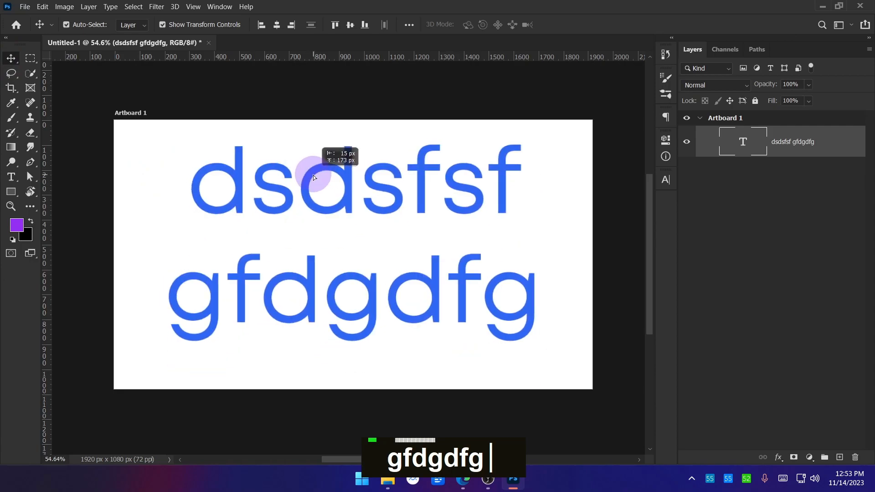
left_click(669, 184)
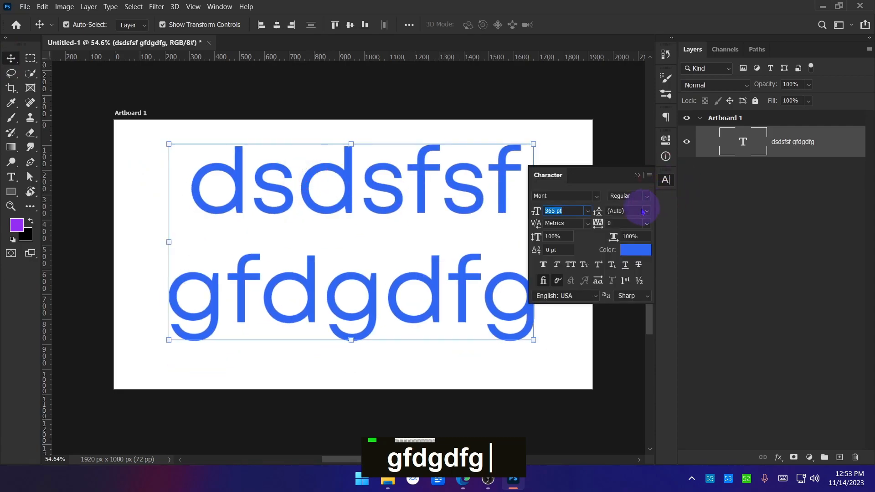
left_click_drag(610, 211, 641, 214)
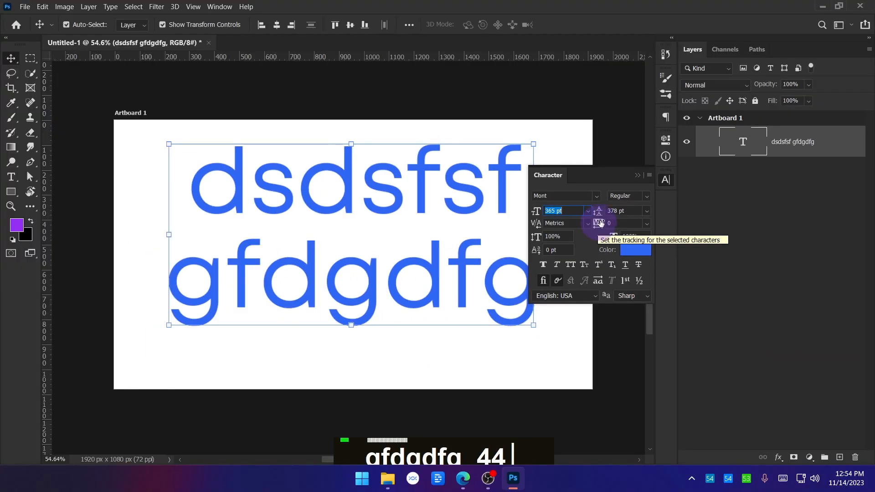
Step: Delete the second line "gfdgdfg" from the text layer and commit the edit with the Move tool
double_click(461, 283)
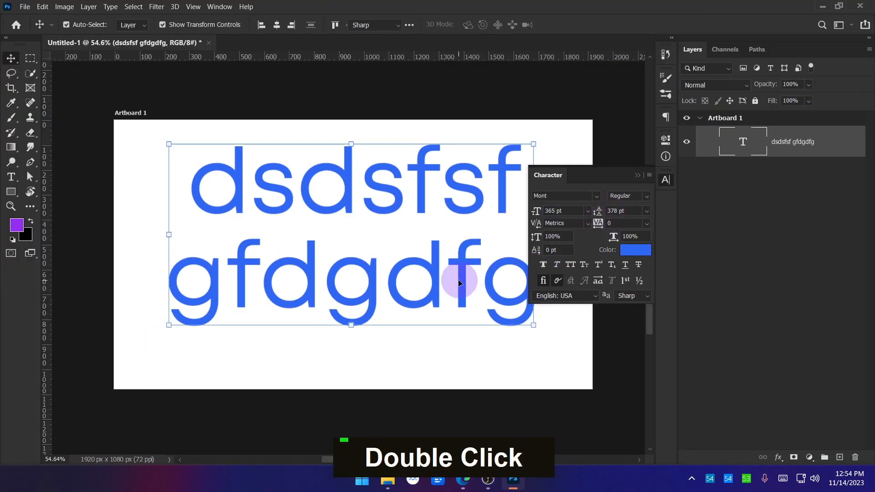
left_click_drag(528, 322, 192, 289)
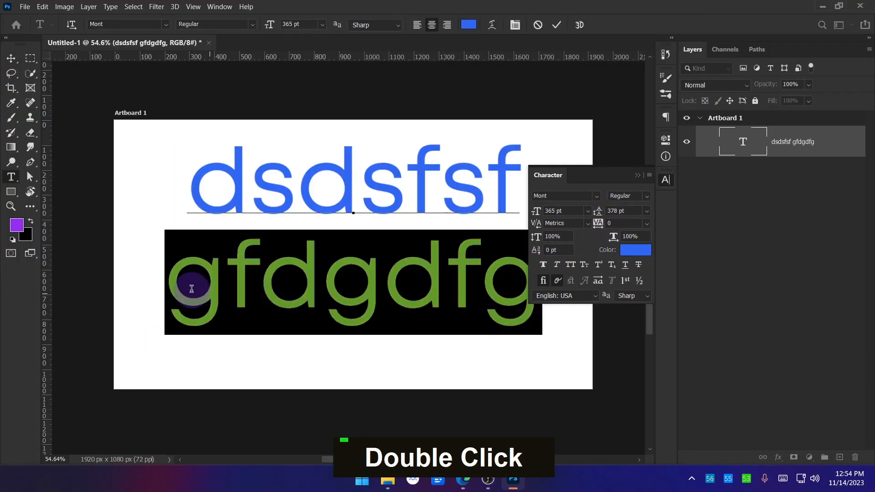
key("BackSpace")
key("BackSpace")
left_click(11, 60)
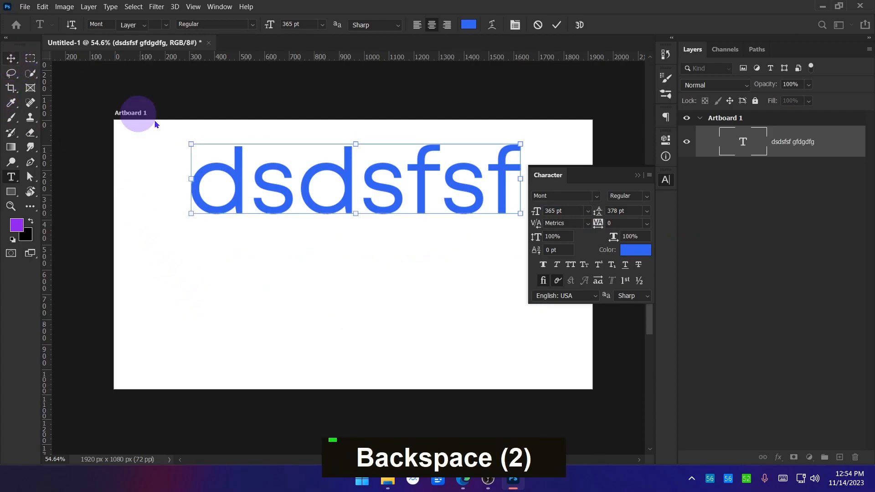
Step: Scale the text down to about 106.55 pt near the middle of the artboard, and set its tracking to 1040
left_click_drag(519, 152, 380, 245)
left_click(604, 26)
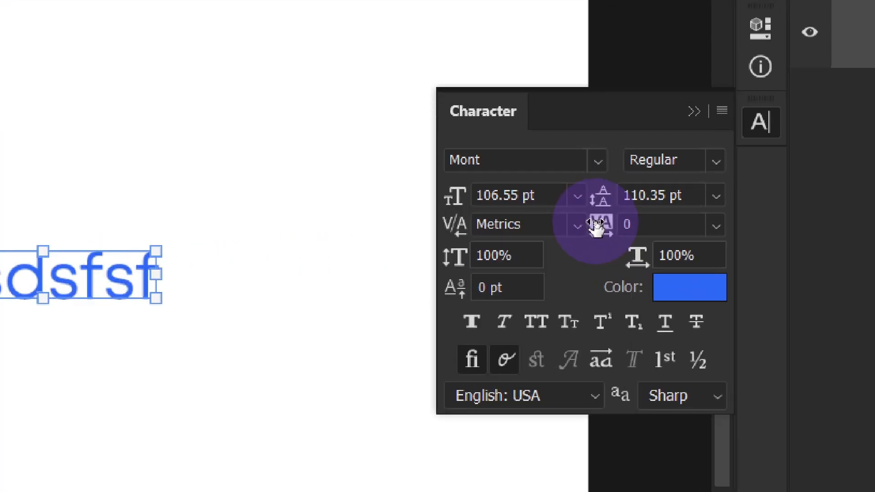
left_click_drag(598, 223, 616, 226)
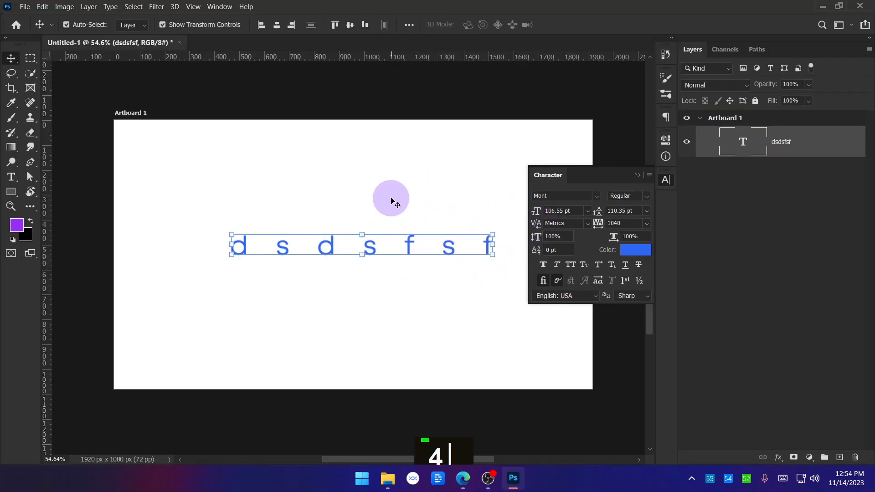
Step: Place the text cursor between the fourth letter s and the following f, and set the kerning there to 2100
left_click(387, 244)
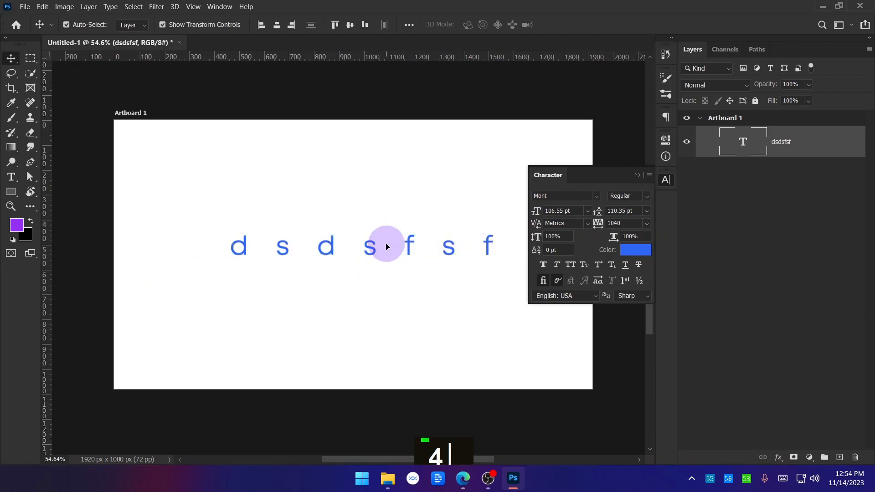
double_click(387, 246)
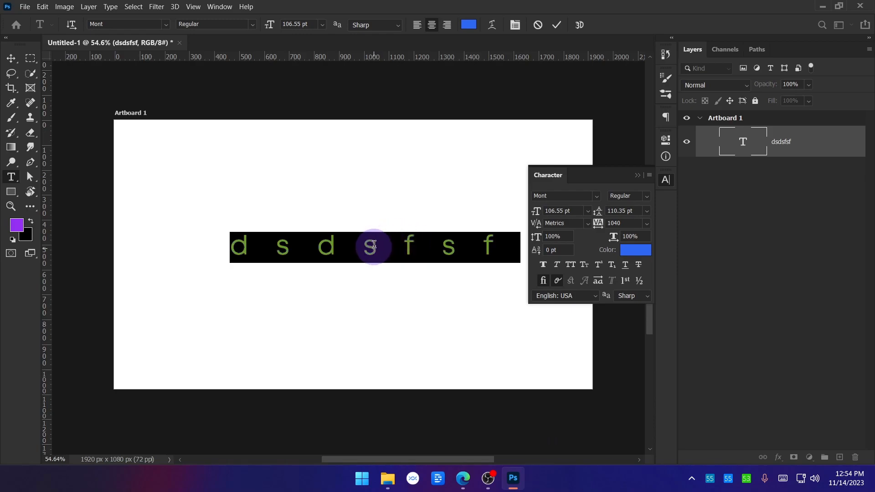
left_click(393, 247)
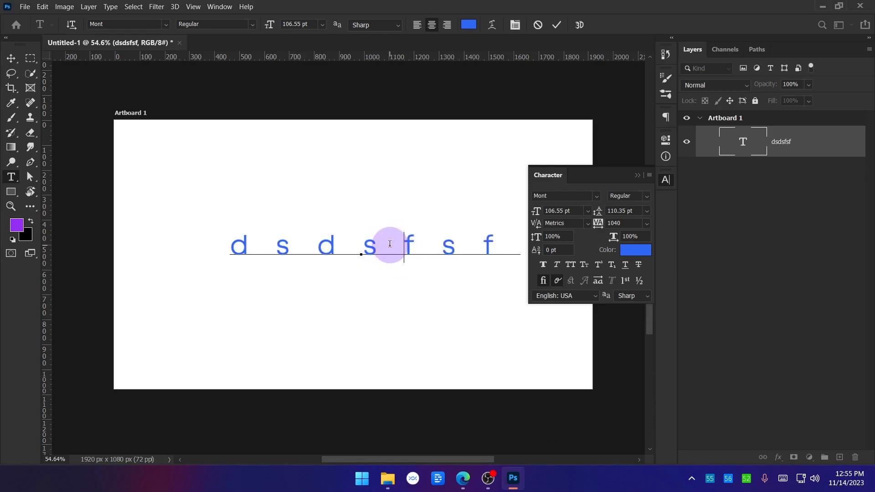
key("ctrl+alt+a")
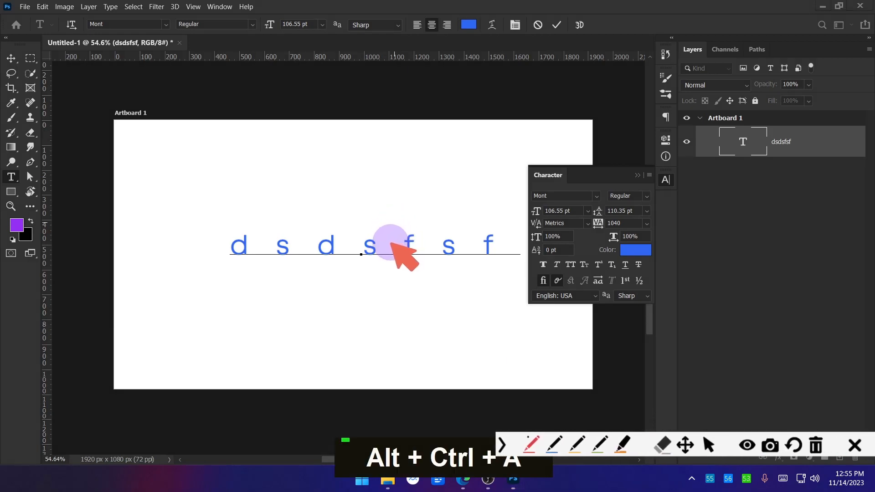
mouse_move(382, 241)
left_mouse_down()
mouse_move(389, 255)
mouse_move(399, 252)
left_mouse_up()
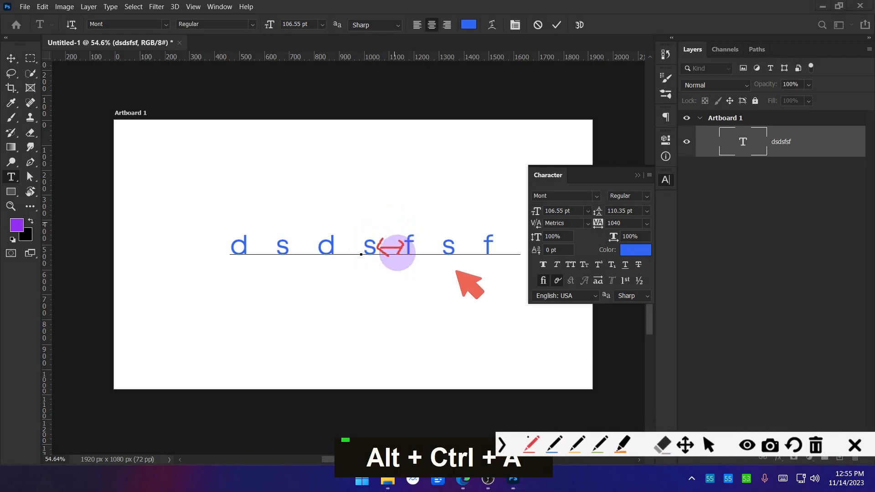
left_click(855, 445)
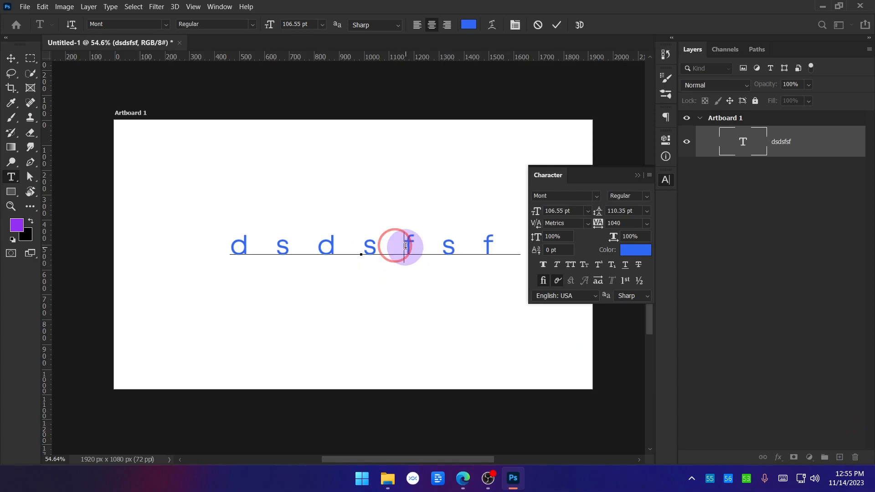
left_click_drag(535, 223, 606, 228)
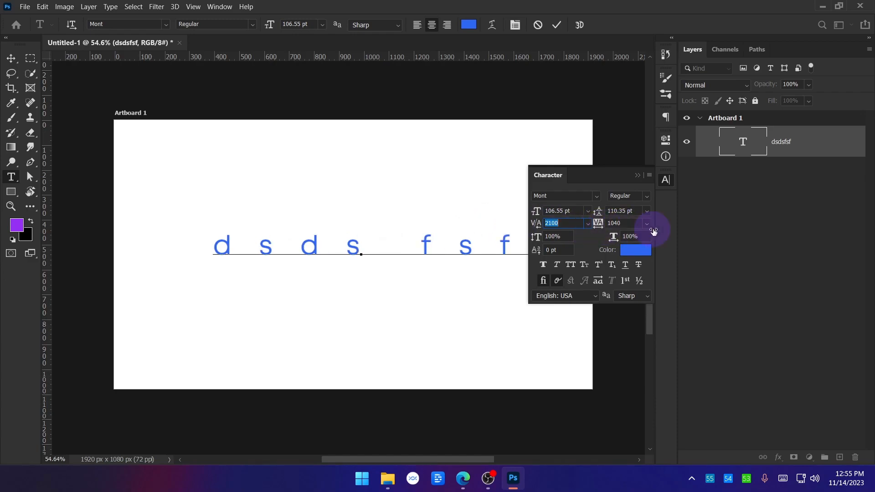
Step: Set the kerning between the first d and the first s to -1000 and commit the text edit
mouse_move(593, 233)
left_mouse_down()
mouse_move(535, 230)
mouse_move(600, 227)
left_mouse_up()
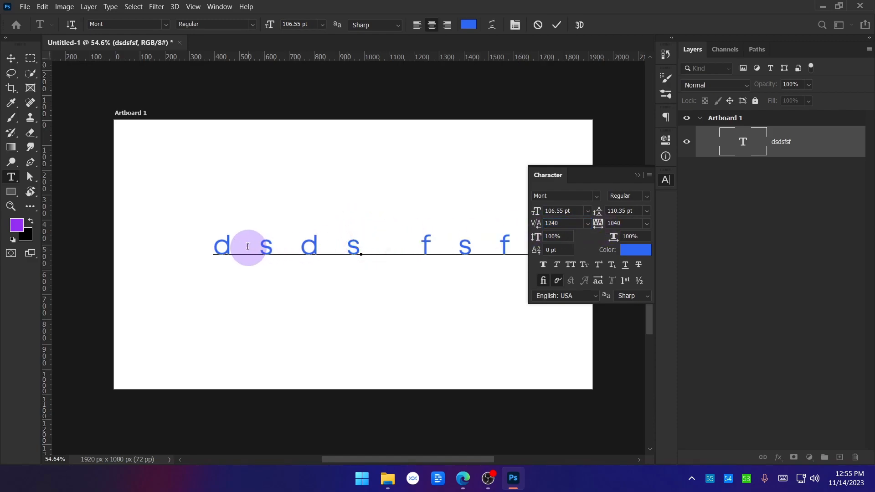
left_click_drag(536, 227, 488, 229)
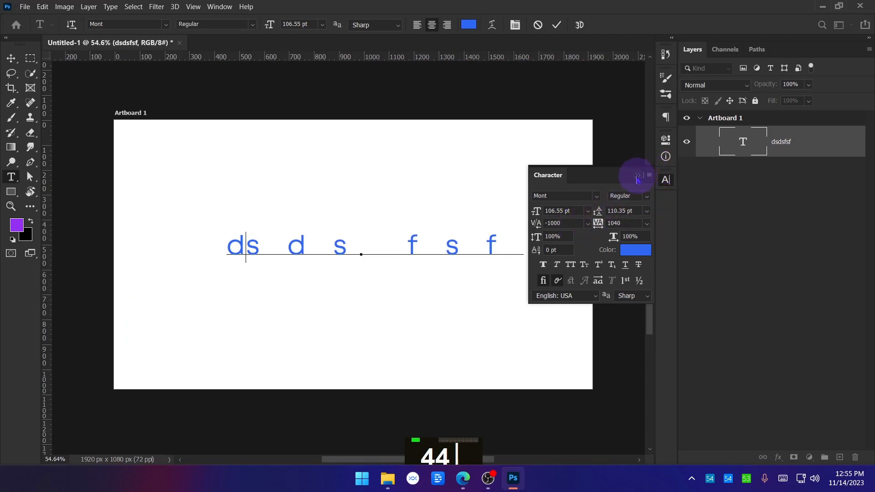
left_click(637, 176)
left_click(556, 25)
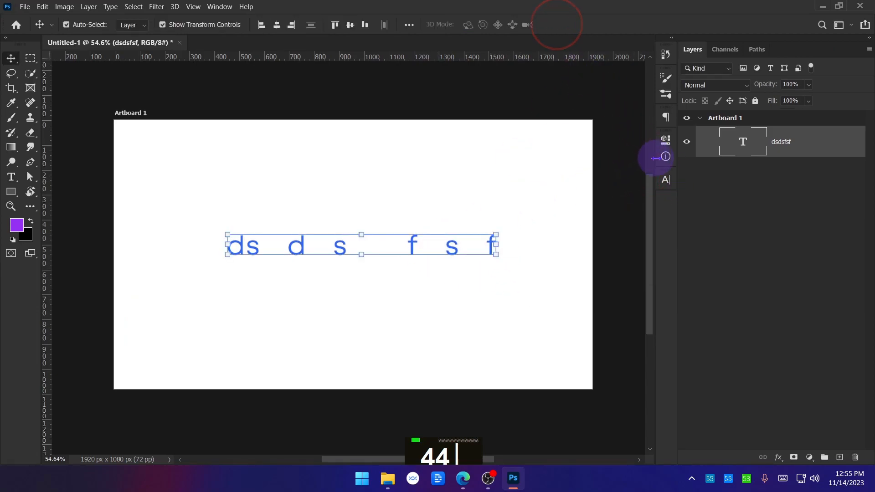
Step: Try a vertical scale of 440% on the text in the Character settings, and undo it
left_click(666, 182)
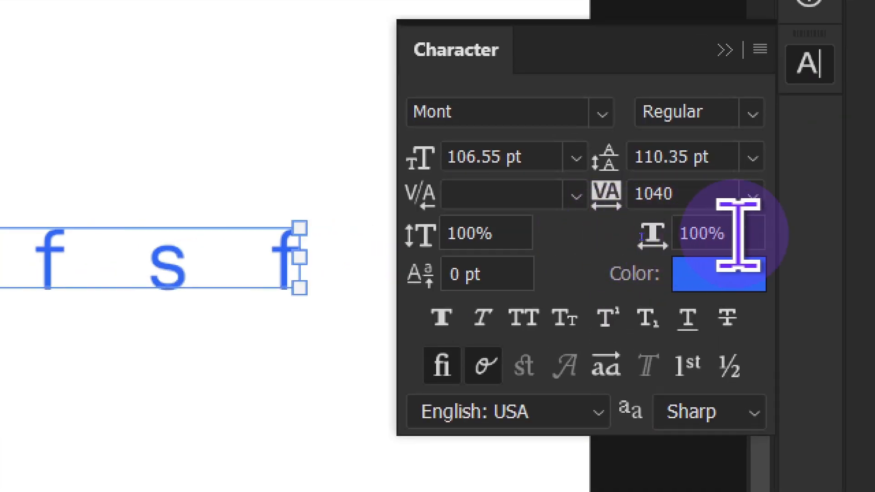
left_click(739, 235)
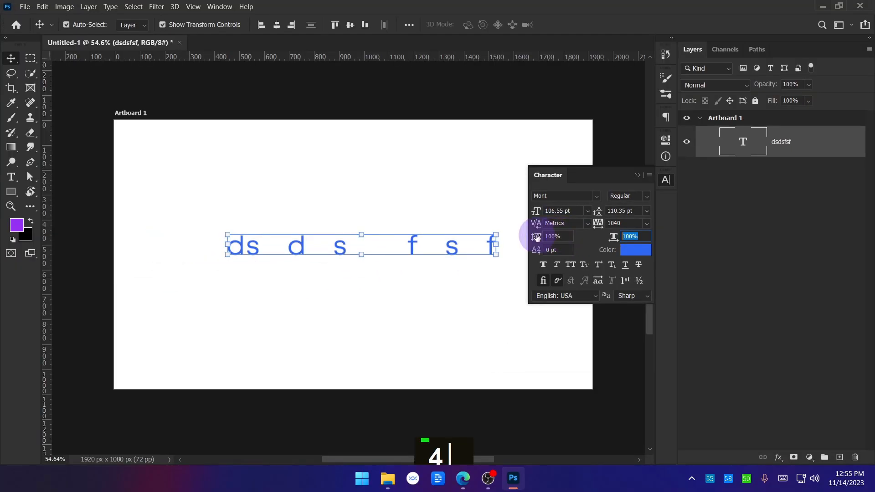
left_click_drag(537, 237, 730, 230)
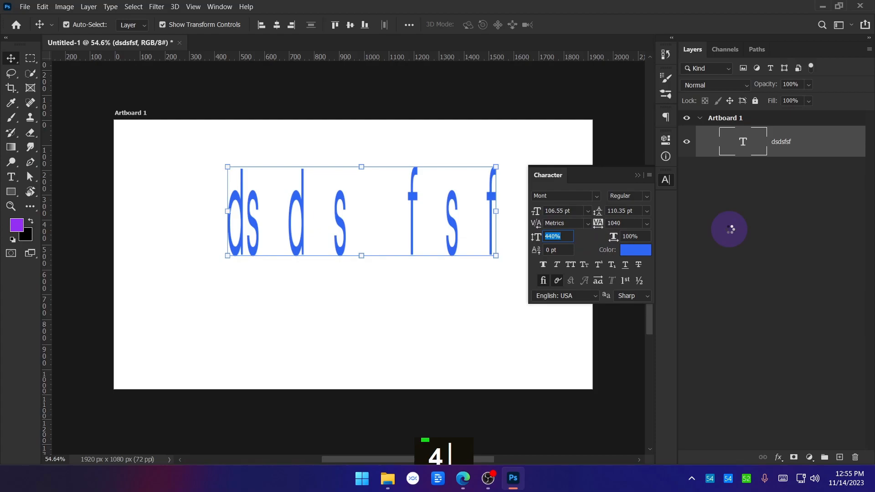
key("Tab")
key("ctrl+z")
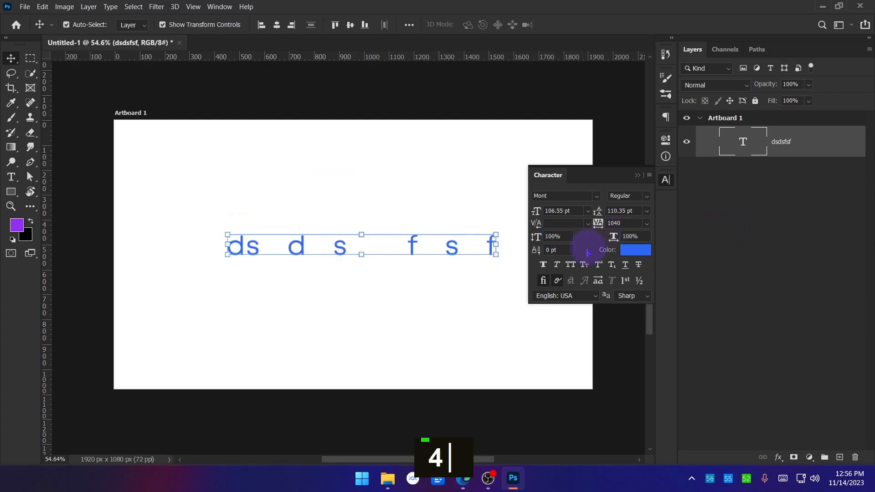
Step: Try to set the text's horizontal scale to 110%
left_click_drag(616, 238, 593, 245)
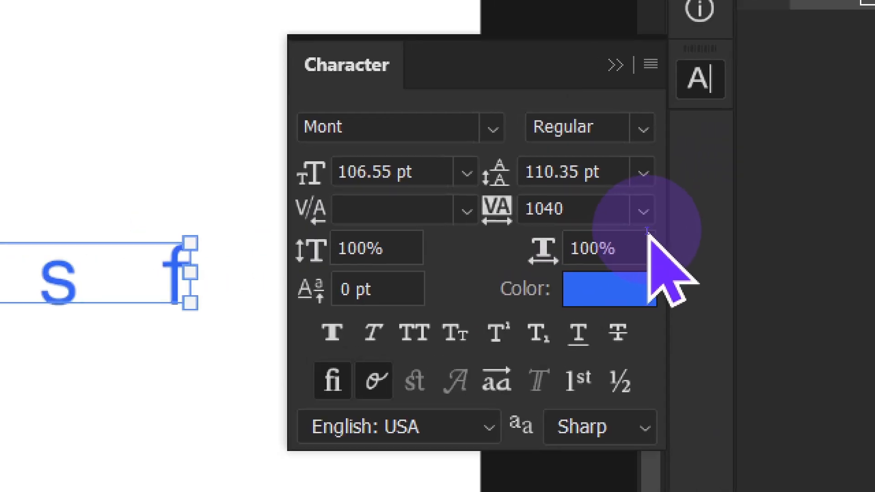
left_click(627, 237)
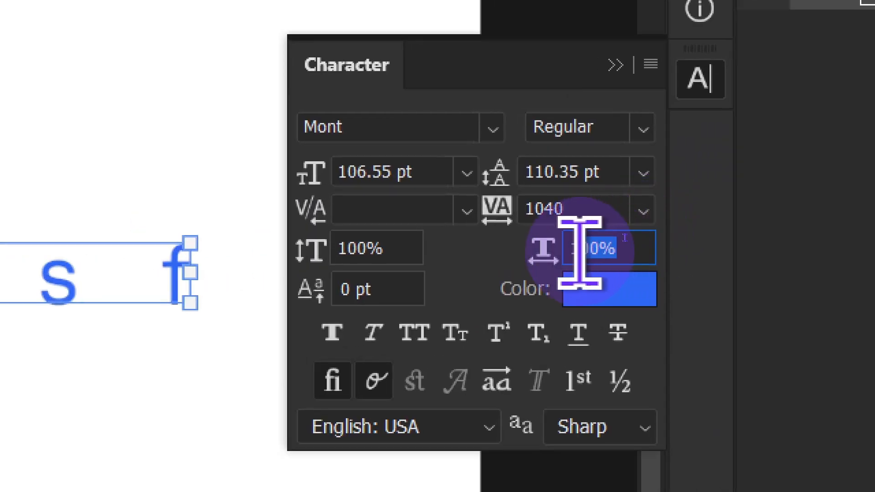
type("11")
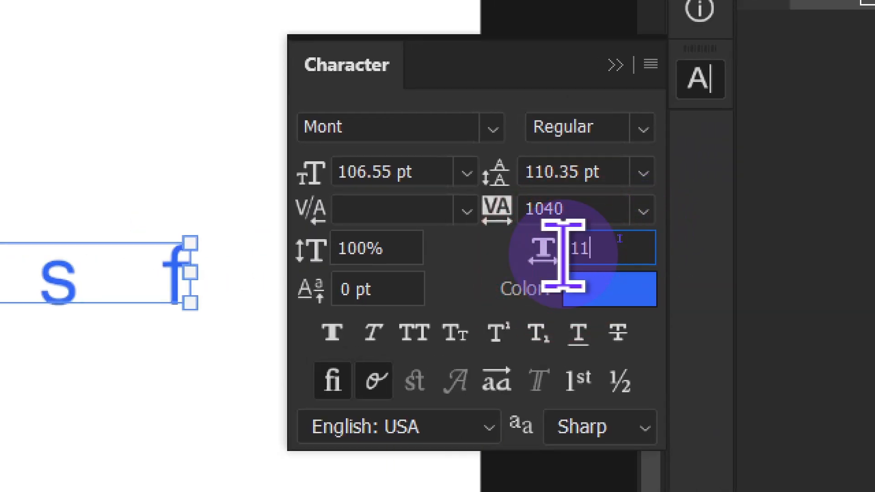
type("0")
key("Return")
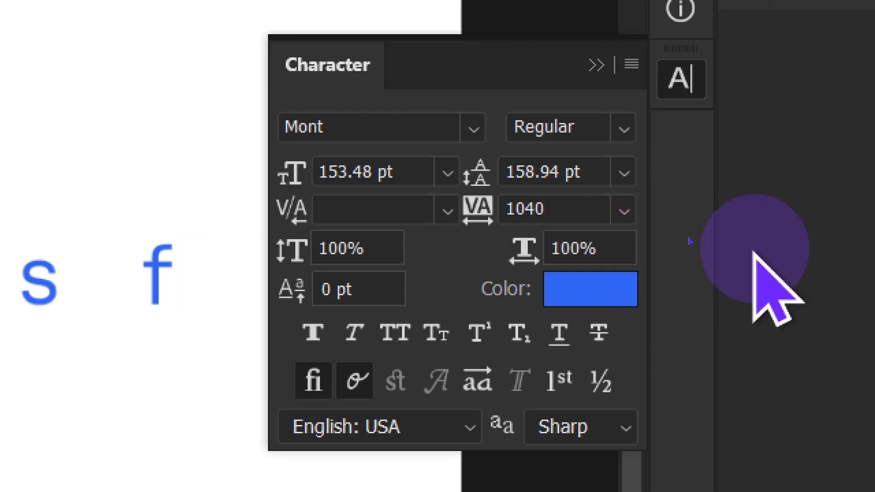
left_click(571, 248)
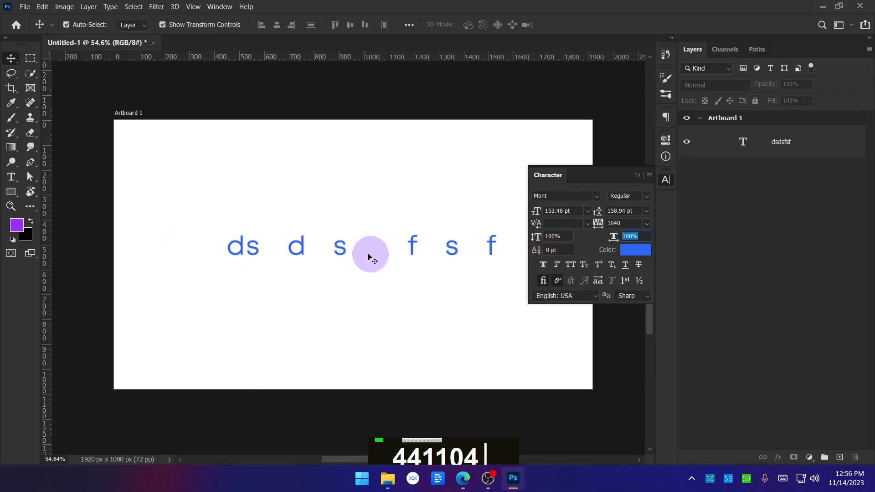
Step: Select the dsdsfsf text layer and reset its leading to Auto, tracking to 0 and kerning to 0
double_click(355, 252)
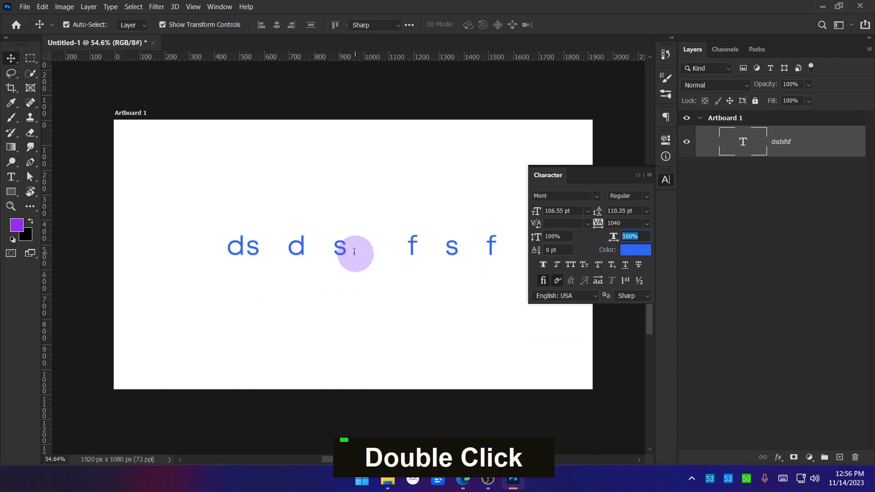
left_click_drag(340, 250, 374, 245)
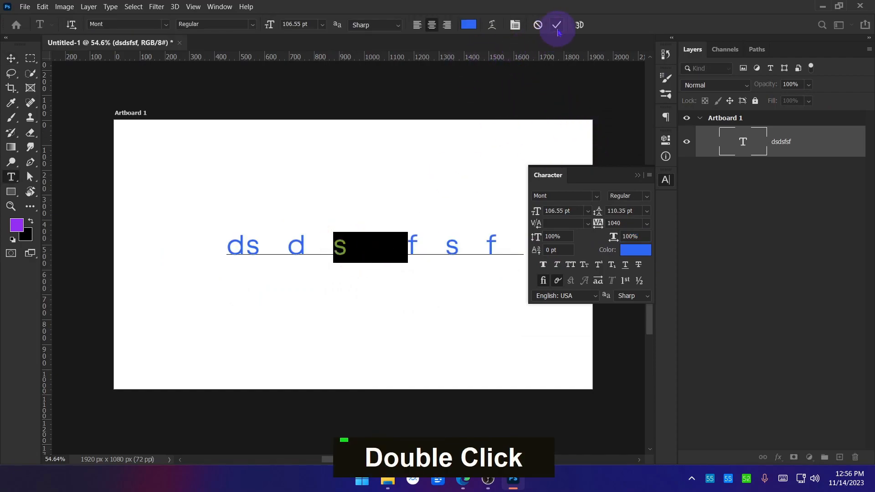
left_click(557, 26)
left_click(647, 210)
left_click(641, 223)
left_click(648, 224)
left_click(624, 298)
left_click(587, 223)
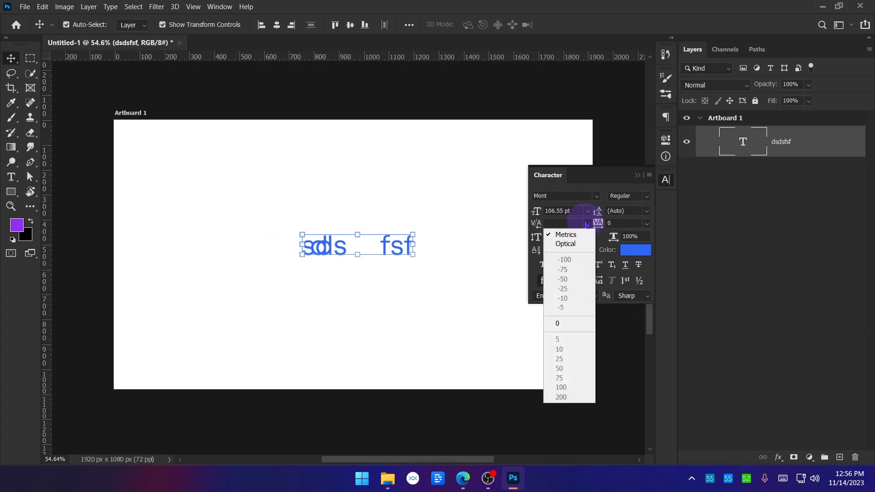
left_click(575, 323)
Step: Move the text toward the artboard's right edge, and shift the fourth letter's baseline to -87 pt and back to -1 pt
left_click(379, 248)
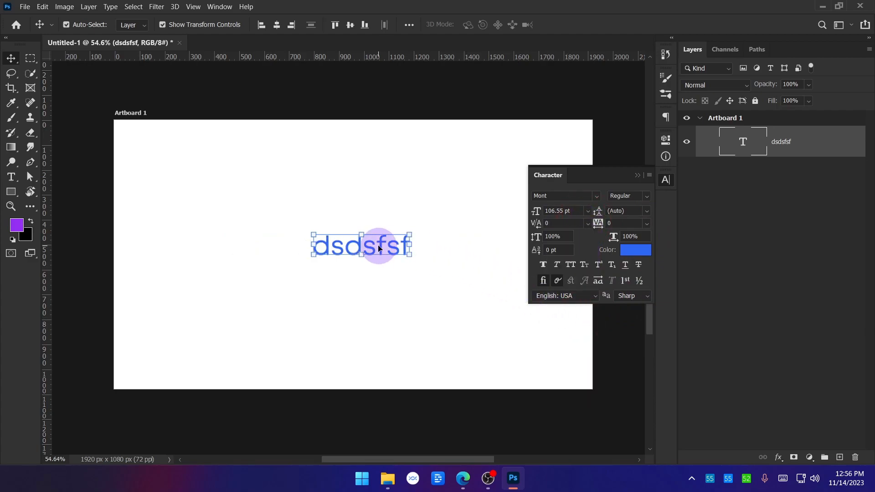
left_click_drag(379, 249, 472, 251)
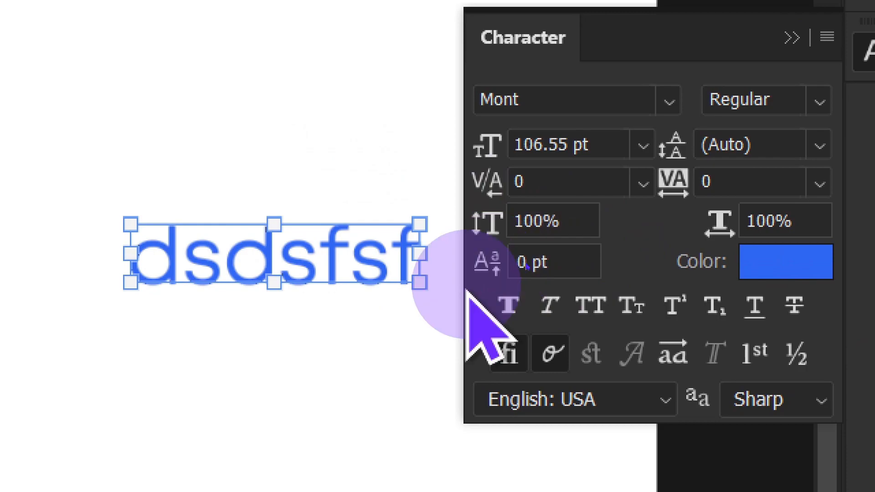
double_click(312, 259)
left_click_drag(315, 236, 279, 236)
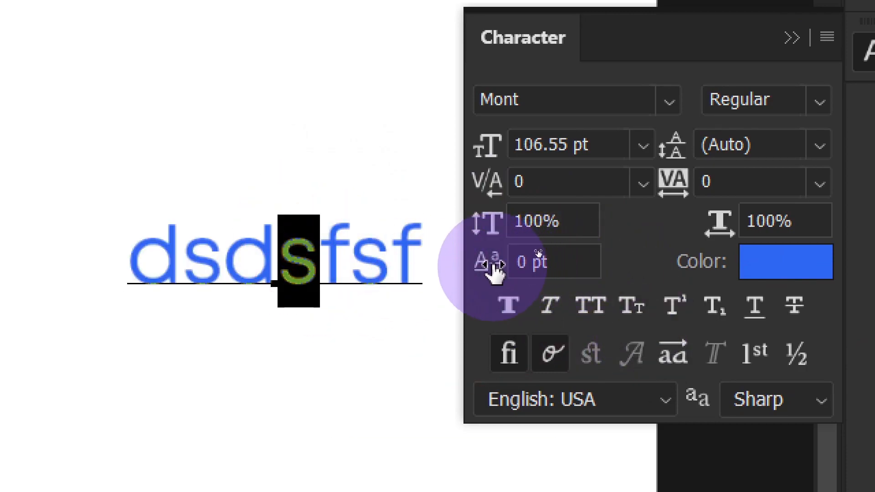
left_click_drag(497, 267, 353, 271)
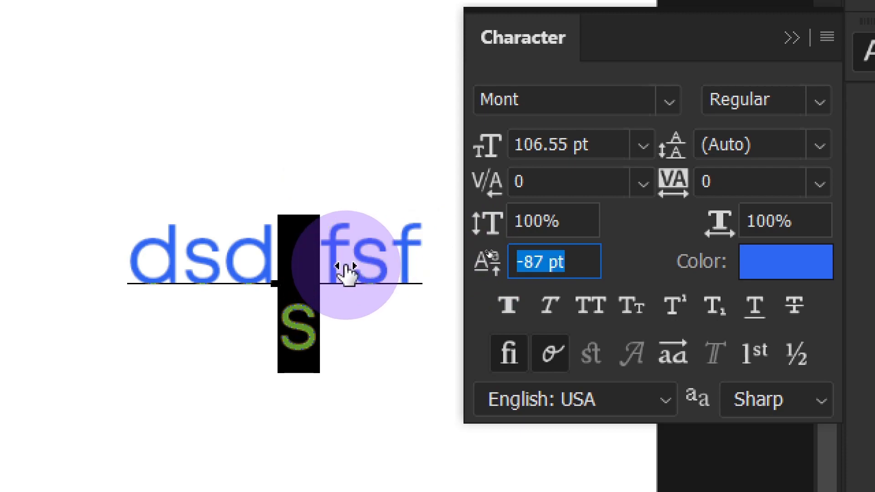
left_click_drag(347, 272, 493, 264)
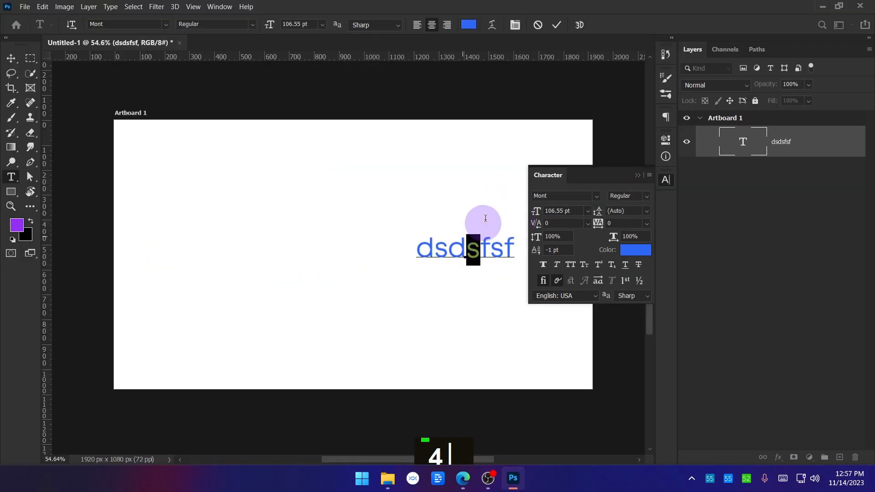
left_click(557, 26)
Step: Move the text slightly left, replace all of it with "10th" and commit the edit
key("v")
left_click_drag(483, 247, 444, 243)
double_click(451, 243)
key("ctrl+a")
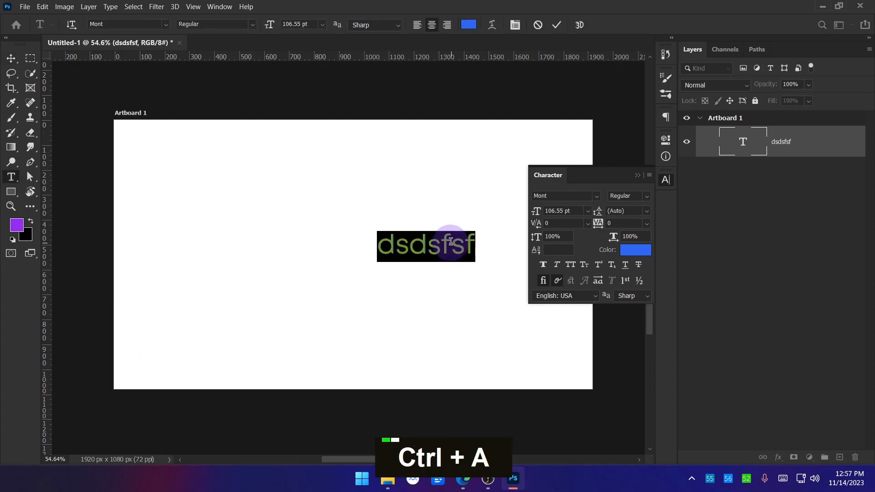
type("10th")
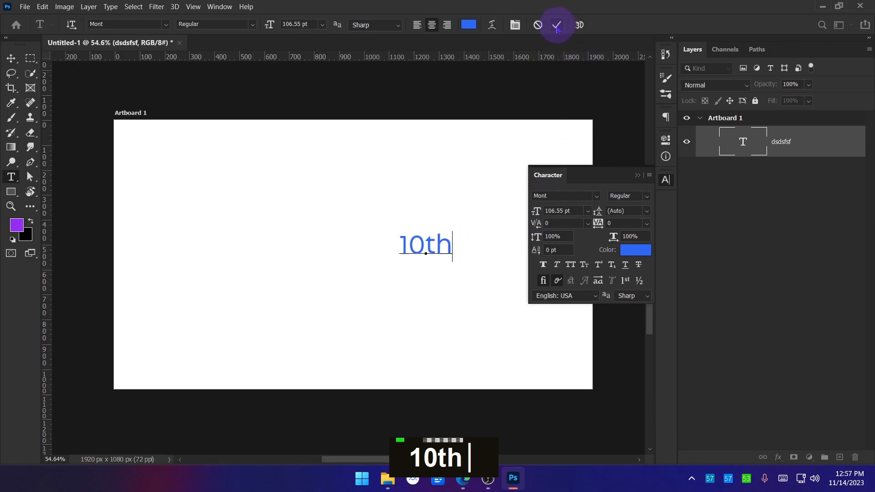
left_click(556, 25)
key("v")
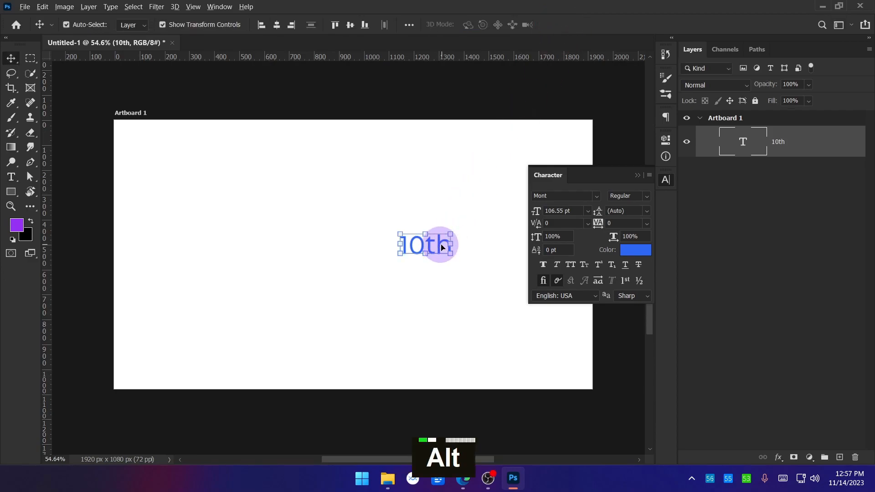
Step: Duplicate the 10th text directly below itself and change the copy's text to "H20"
left_click_drag(441, 248, 441, 281)
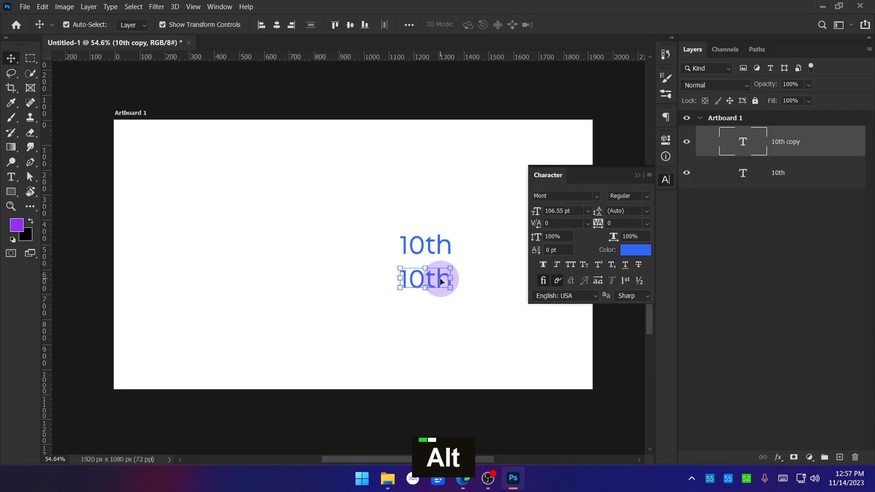
double_click(441, 280)
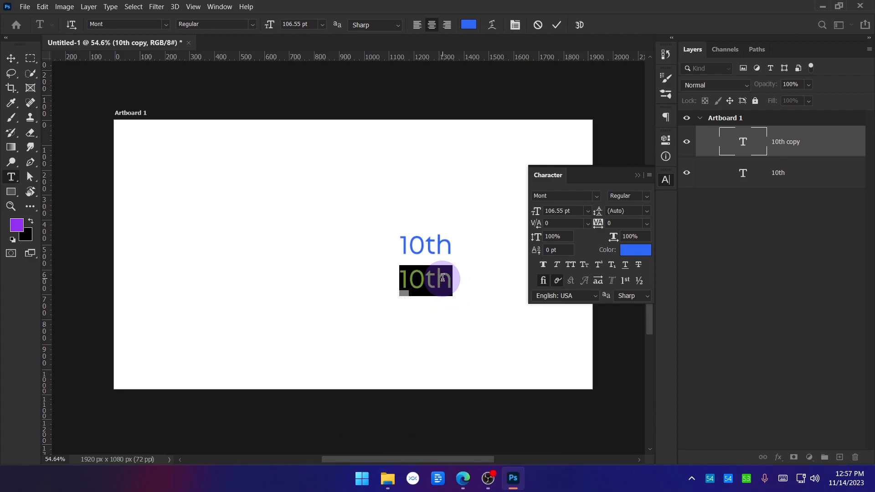
type("H2")
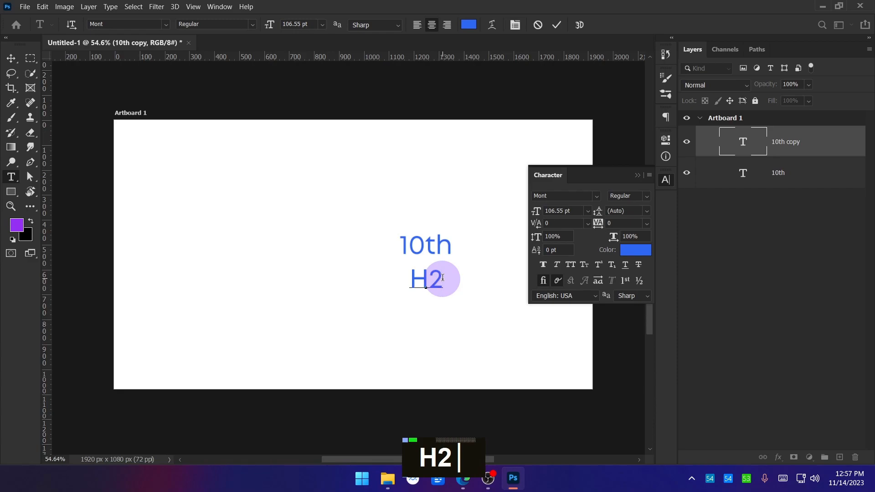
type("0")
left_click(555, 26)
key("v")
Step: Move both text layers toward the artboard's right edge, and format the "th" of 10th as superscript
left_click_drag(417, 213, 435, 288)
left_click_drag(440, 252, 501, 250)
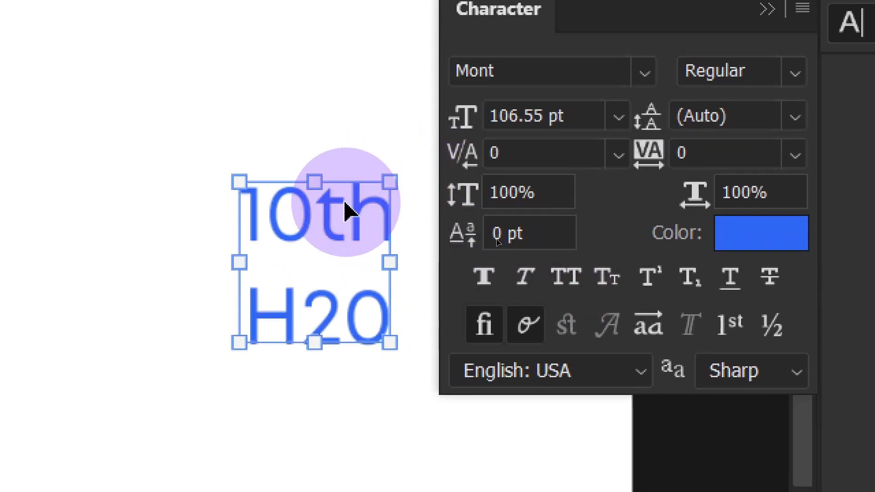
left_click(490, 244)
left_click(313, 207)
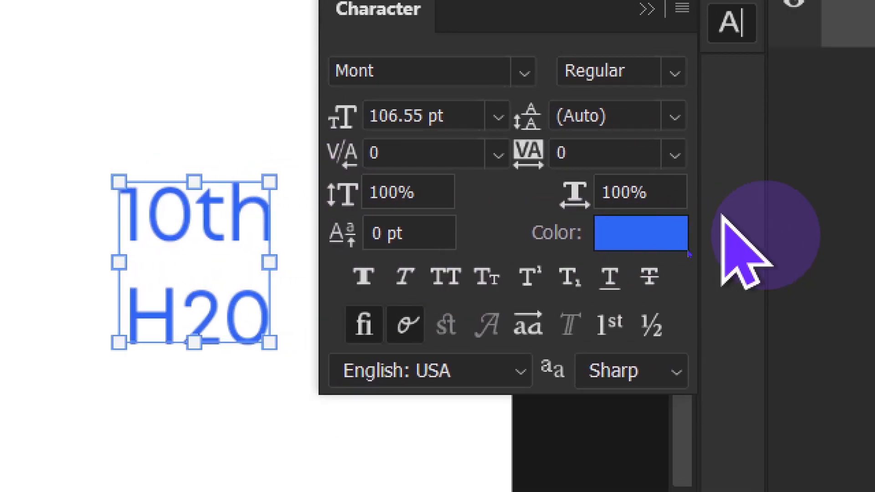
left_click(765, 227)
left_click_drag(221, 214, 144, 200)
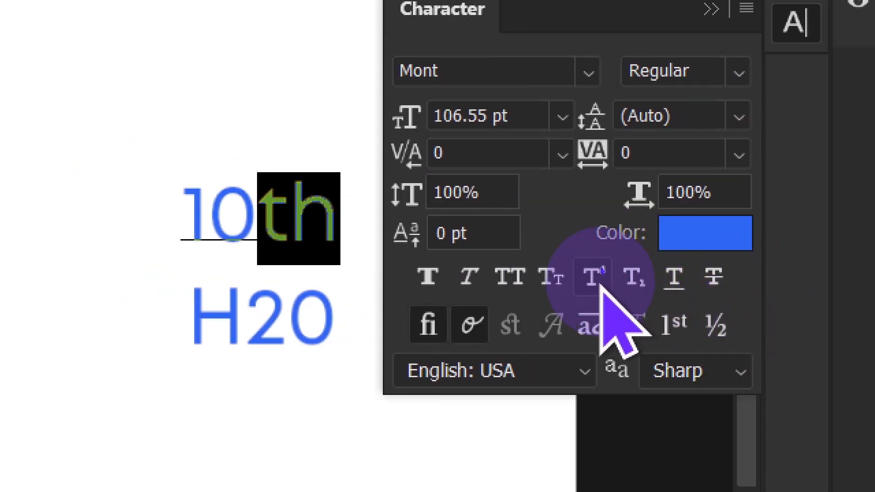
left_click(595, 278)
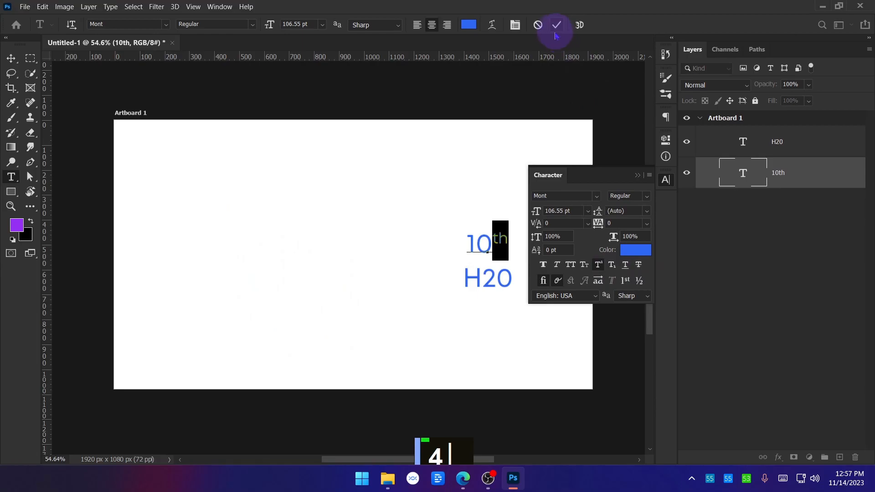
left_click(553, 27)
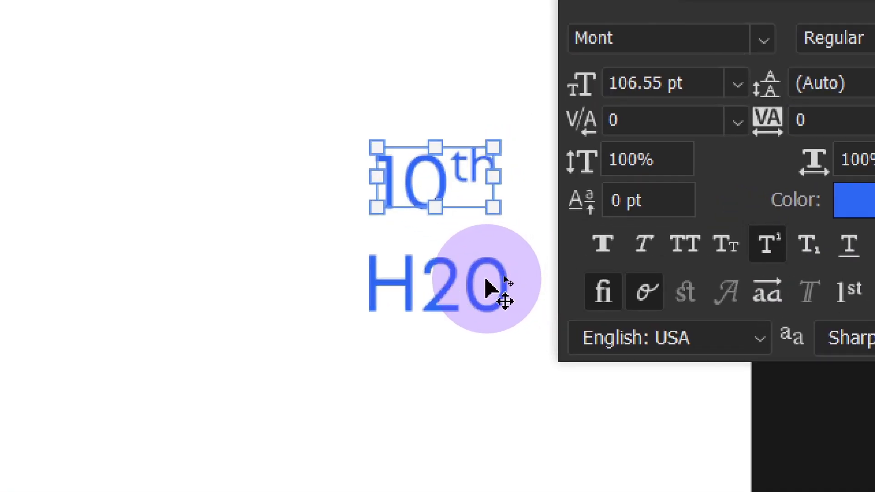
double_click(499, 276)
left_click(459, 279)
left_click(419, 282)
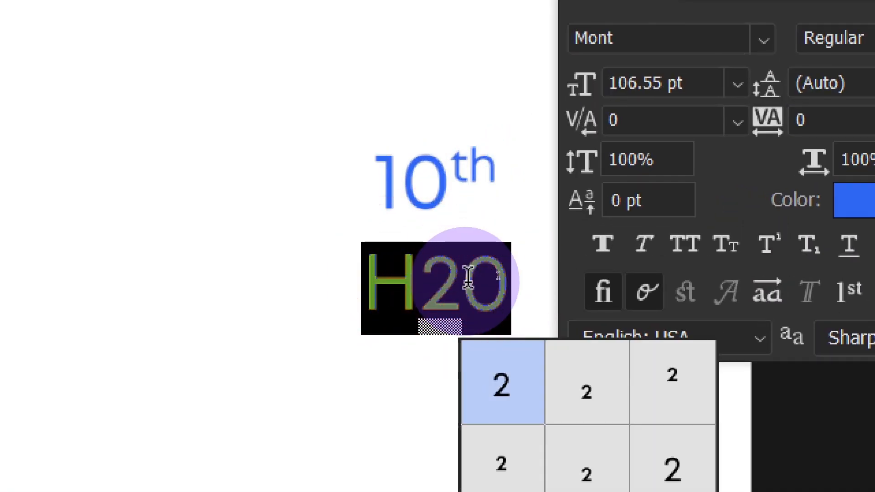
left_click(465, 252)
left_click(496, 289)
left_click(756, 270)
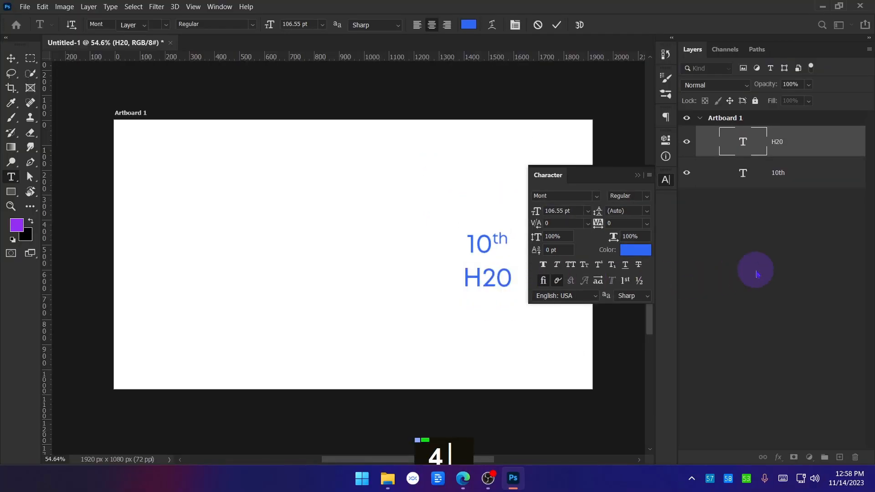
Step: Format the 2 in H20 as subscript and finish the text edit
double_click(504, 273)
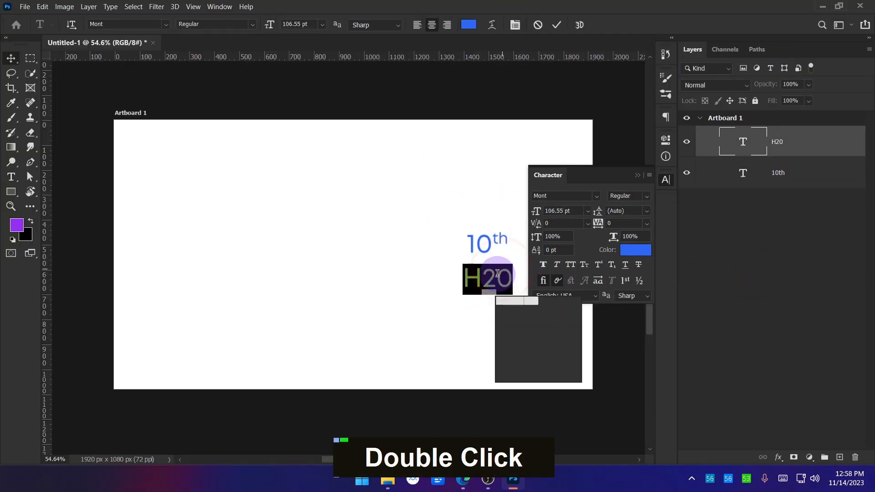
left_click(470, 275)
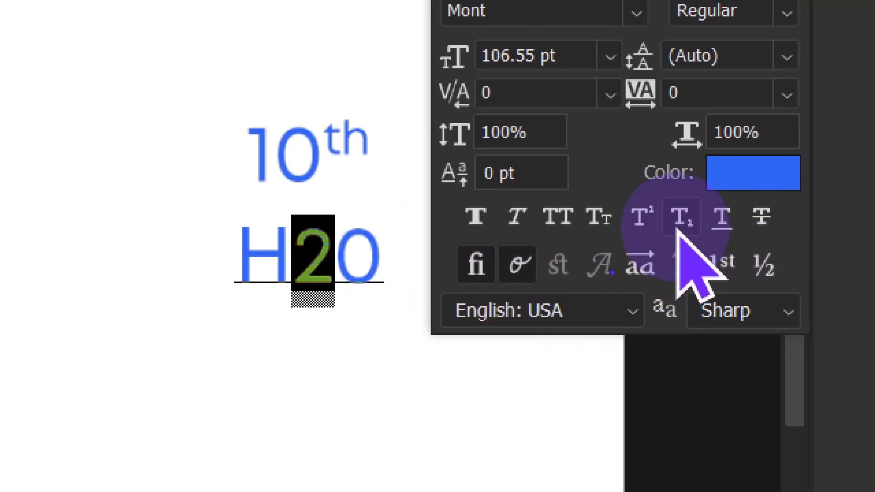
left_click(679, 228)
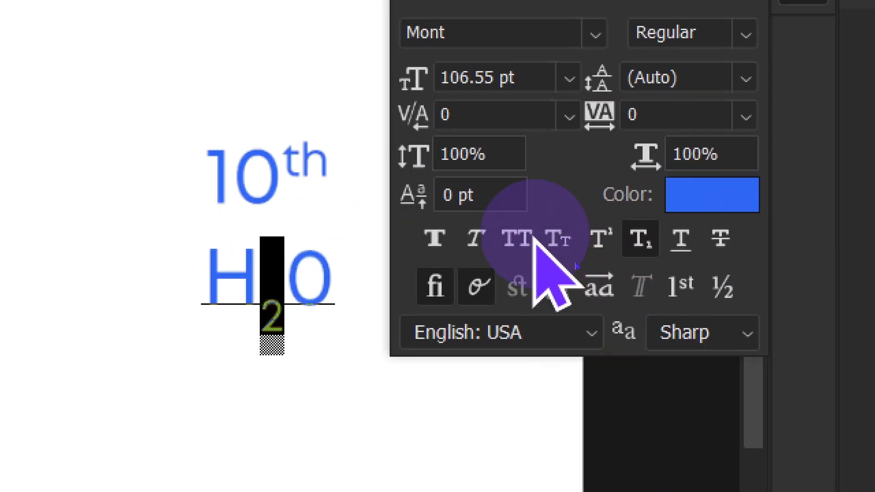
mouse_move(490, 281)
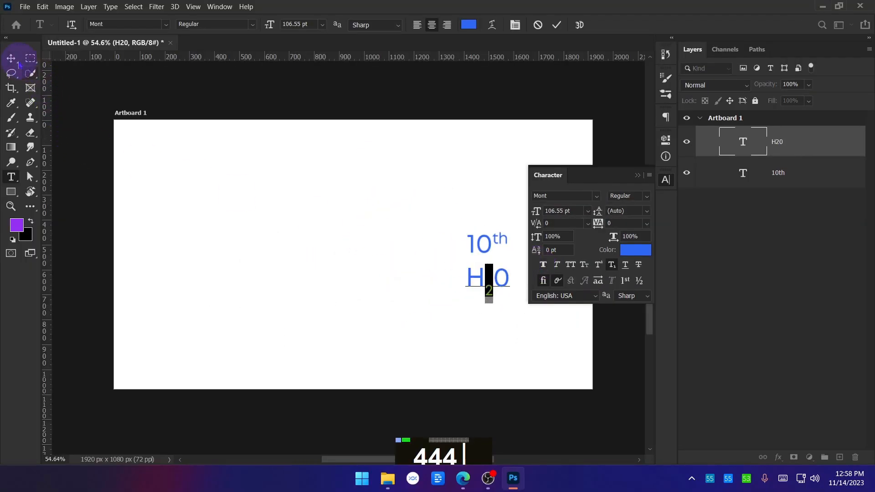
left_click(12, 58)
left_click(294, 209)
Step: Duplicate the H20 text toward the artboard's middle and replace the copy's text with a person's first name in capitals
left_click_drag(501, 284, 356, 257)
key("ctrl+z")
left_click(481, 282)
left_click_drag(482, 282, 363, 260)
double_click(362, 260)
type("AFTHAL")
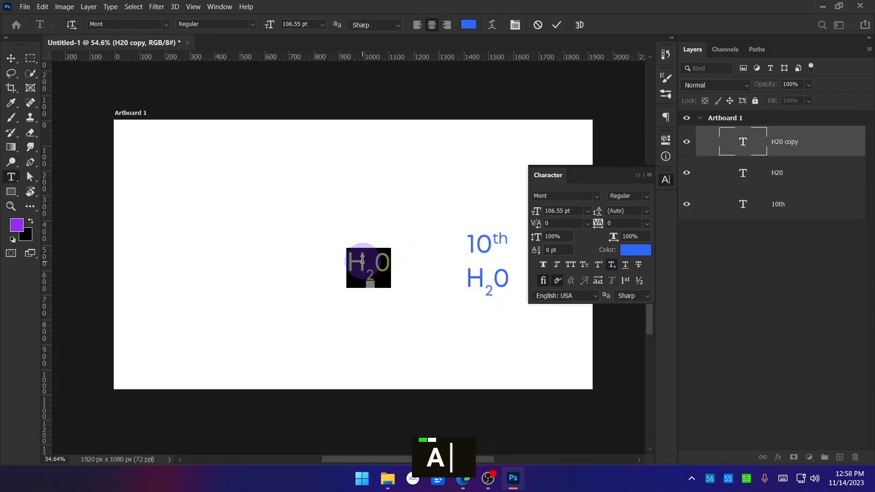
left_click(11, 59)
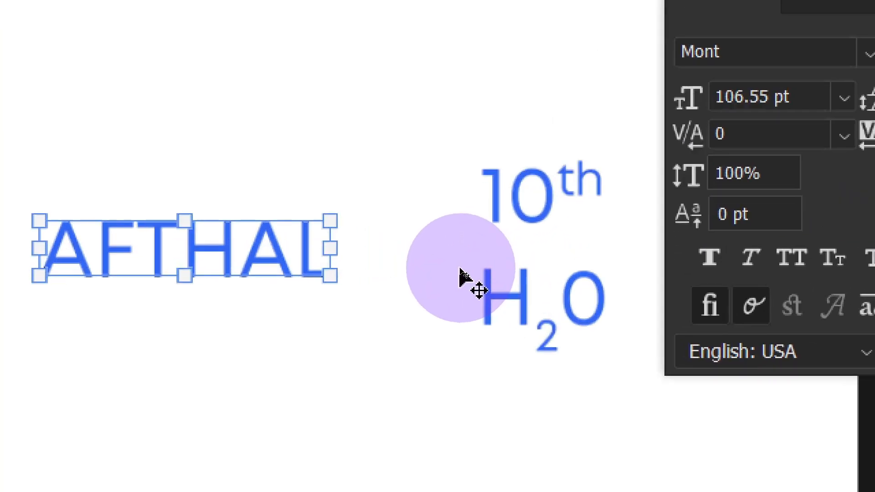
Step: Move the name text level with 10th, set its font style to Bold and turn Faux Bold off
left_click_drag(278, 269, 361, 215)
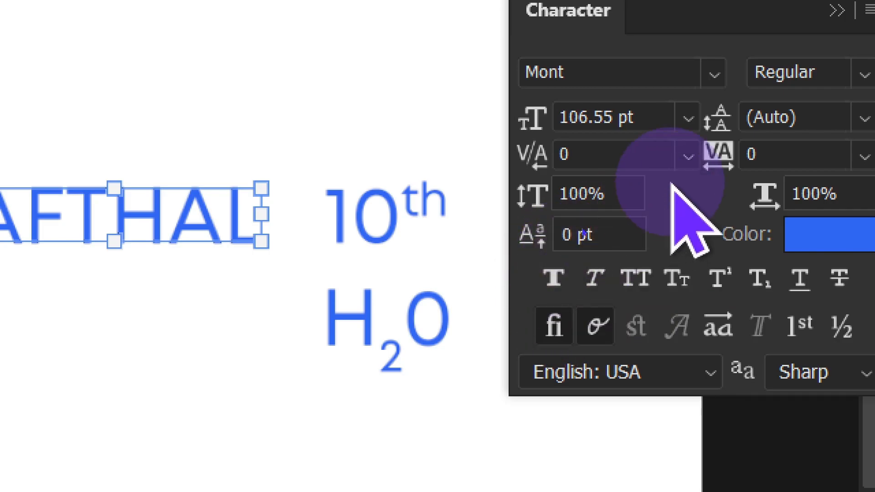
left_click(771, 77)
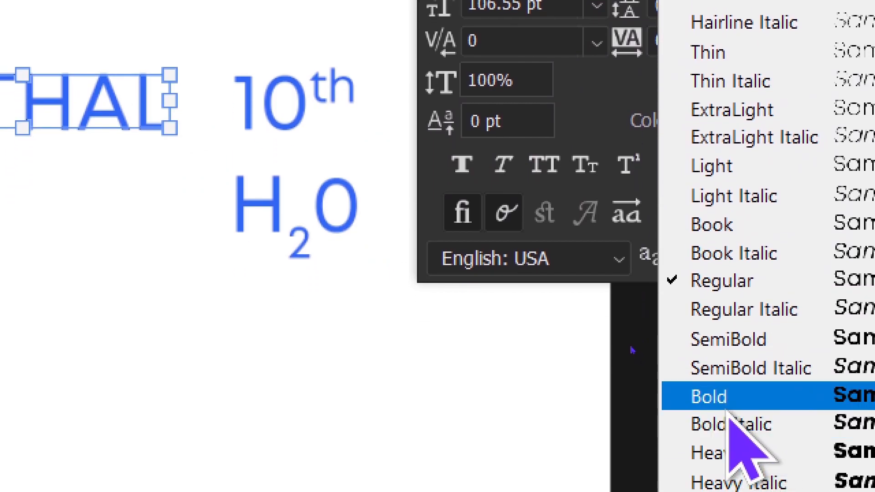
left_click(737, 385)
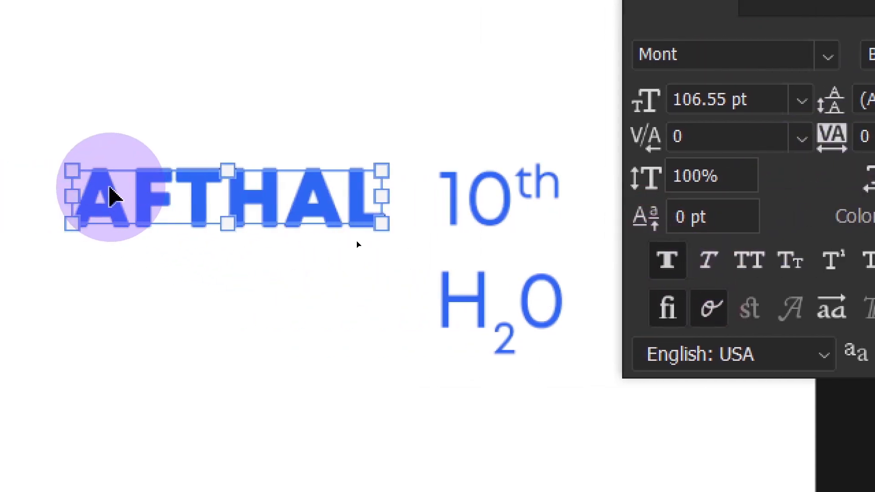
left_click(671, 267)
Step: Check Mont's font styles, and change the name text's font to Roboto to view its styles
left_click(770, 57)
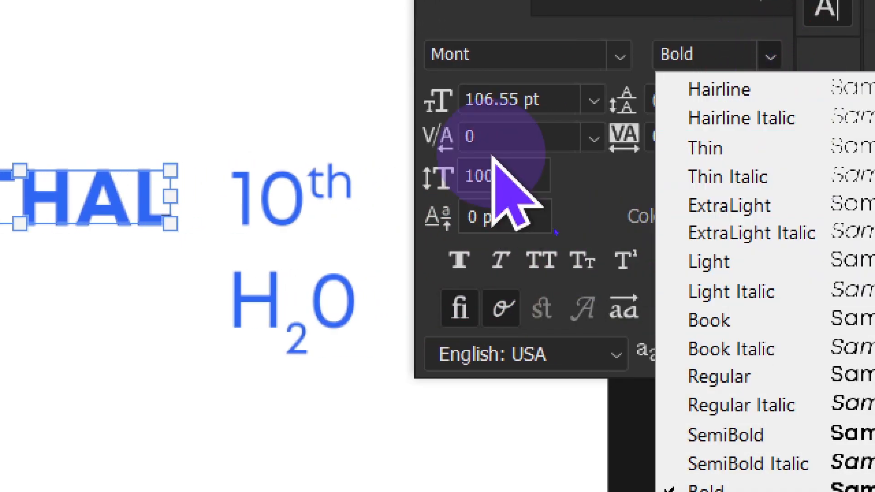
left_click(617, 68)
left_click(618, 68)
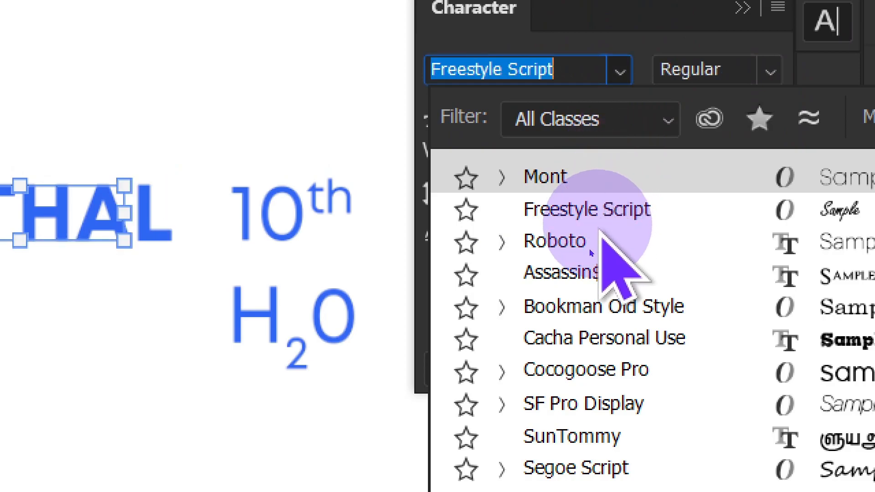
left_click(593, 240)
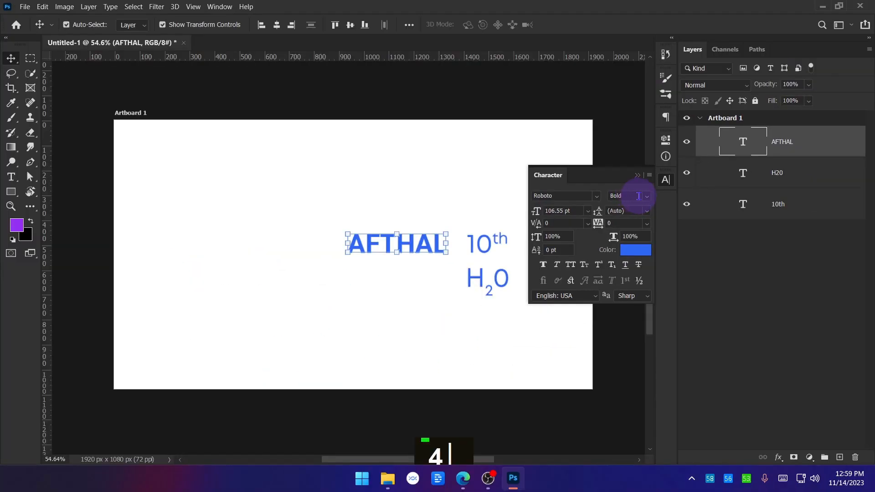
left_click(646, 197)
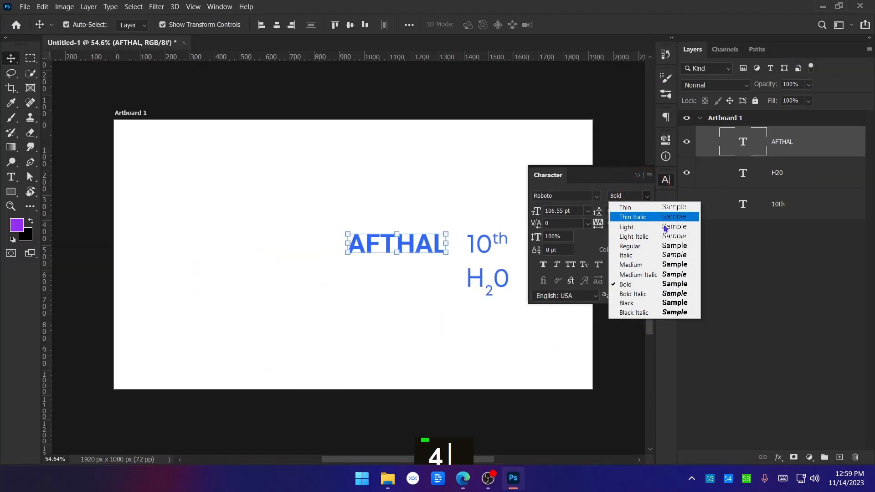
left_click(606, 222)
Step: Try Cocogoose Pro and EmojiOne as the name text's font, and reopen the collapsed Character settings
left_click(595, 199)
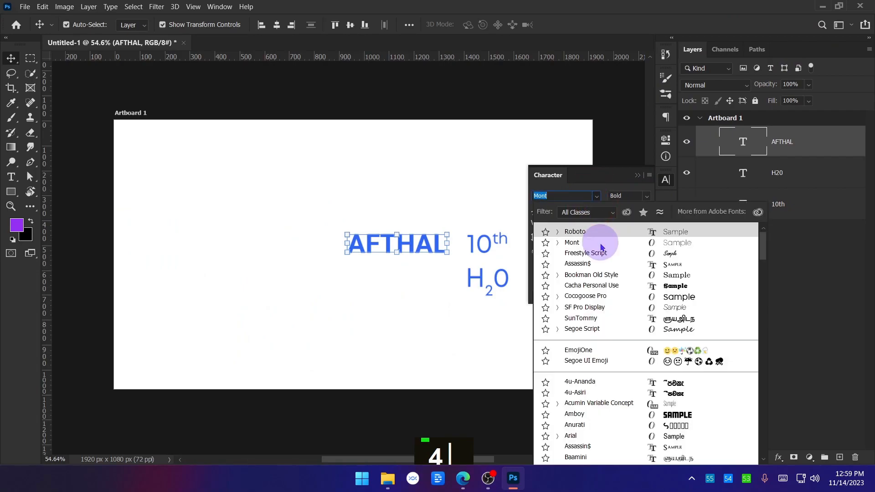
left_click(602, 299)
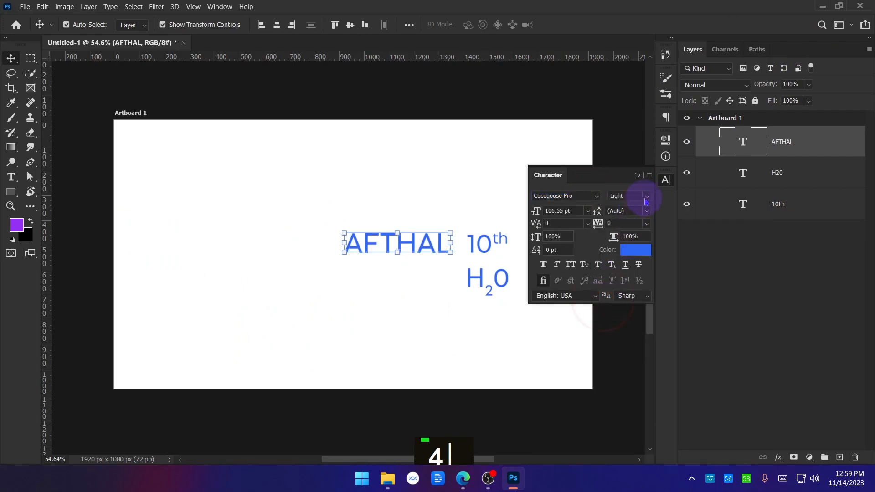
left_click(647, 196)
left_click(597, 198)
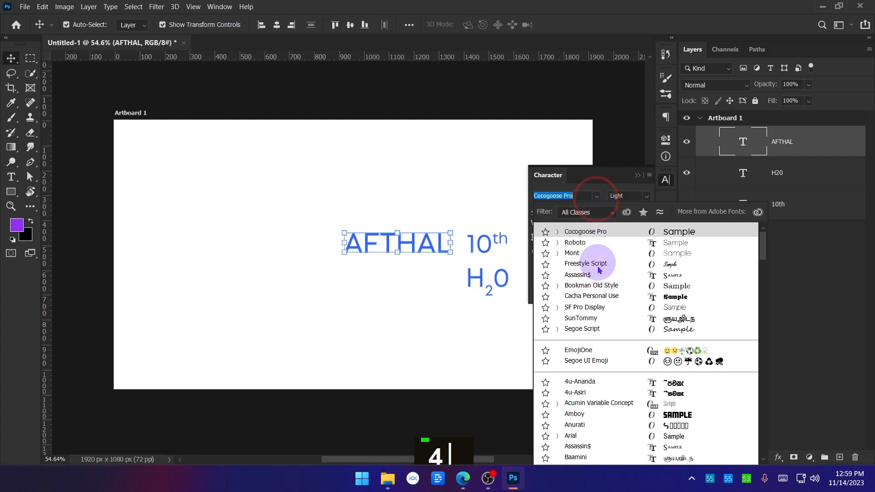
left_click(608, 352)
left_click(638, 136)
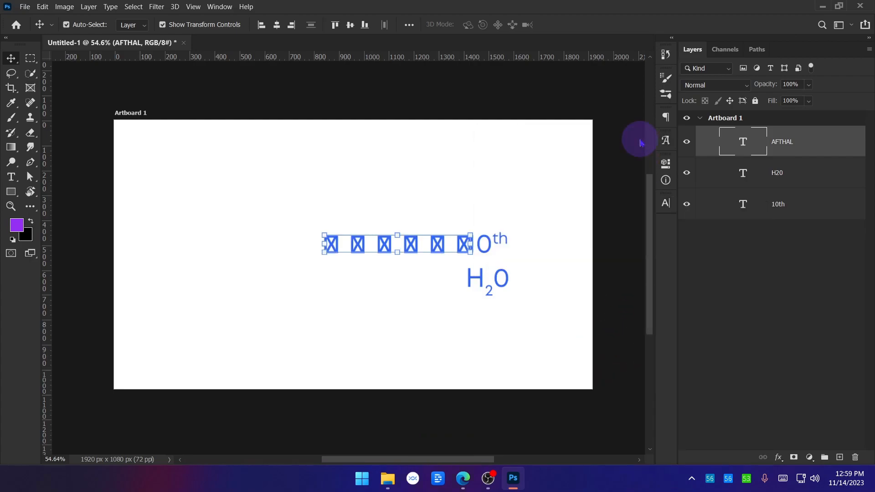
left_click(666, 204)
Step: Set the name text's font to Assassin$
left_click(597, 219)
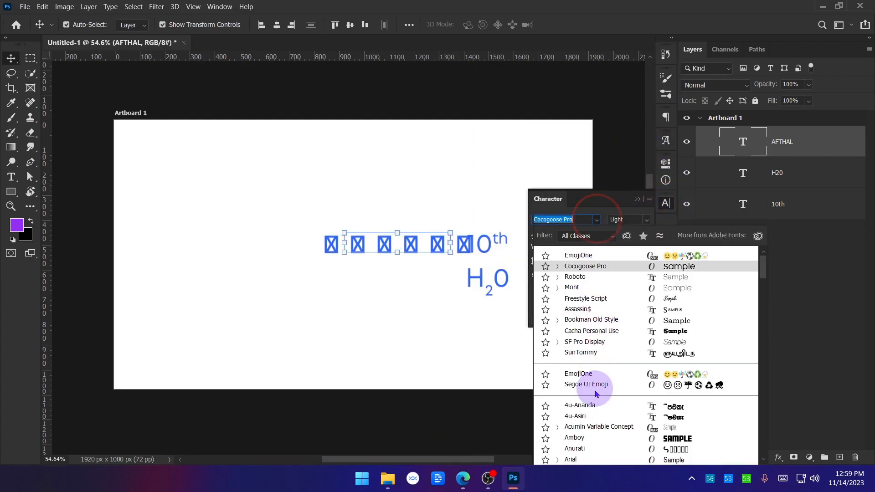
scroll(605, 308, "down", 3)
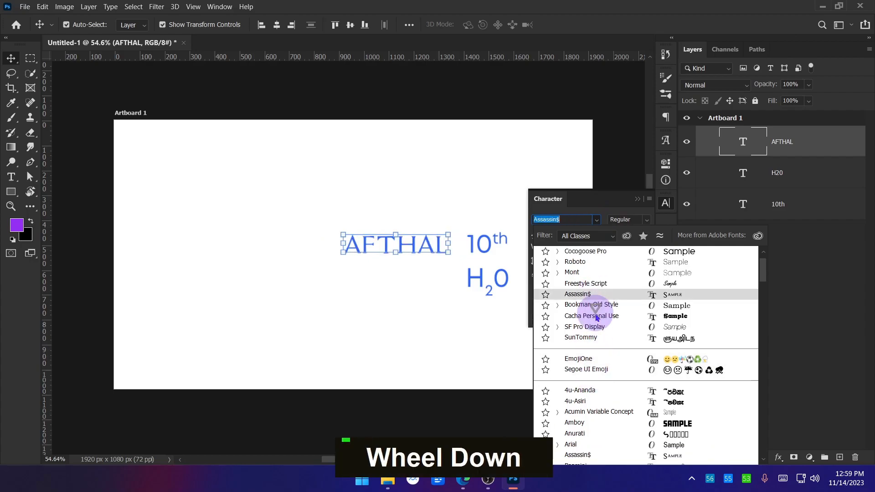
left_click(600, 397)
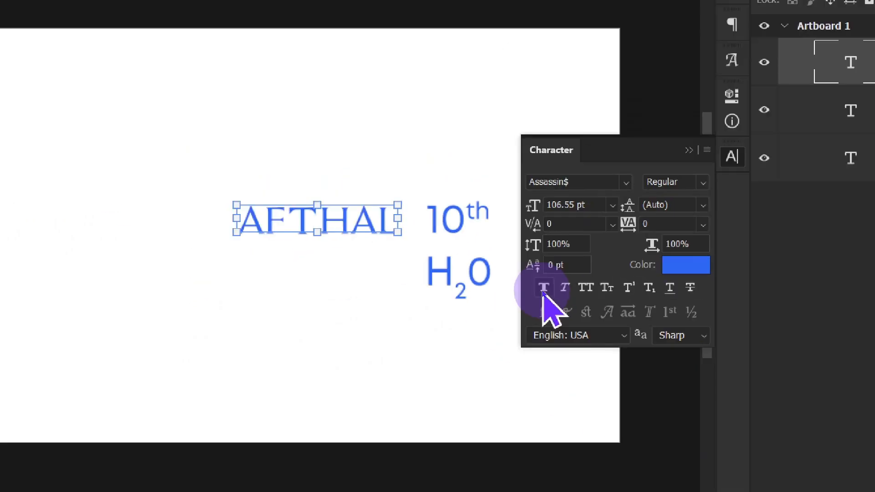
Step: Apply Faux Bold to the name text, and switch Faux Italic on and off again
left_click(779, 275)
left_click(759, 154)
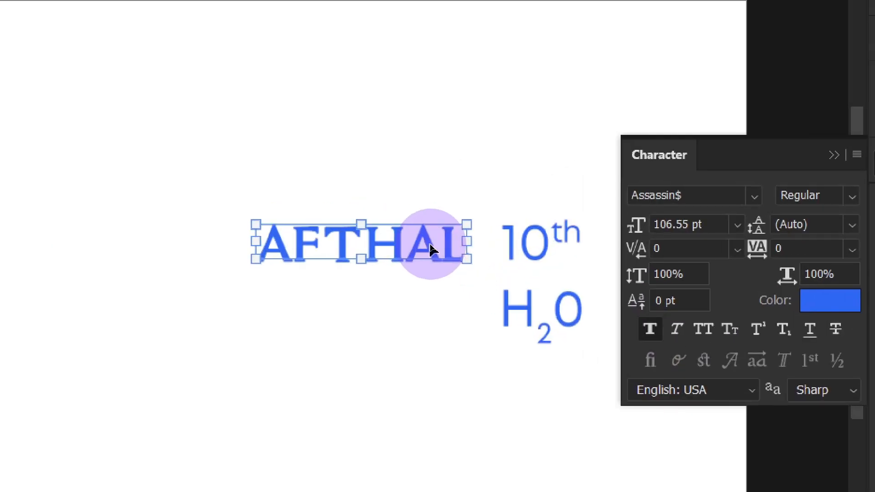
left_click(742, 377)
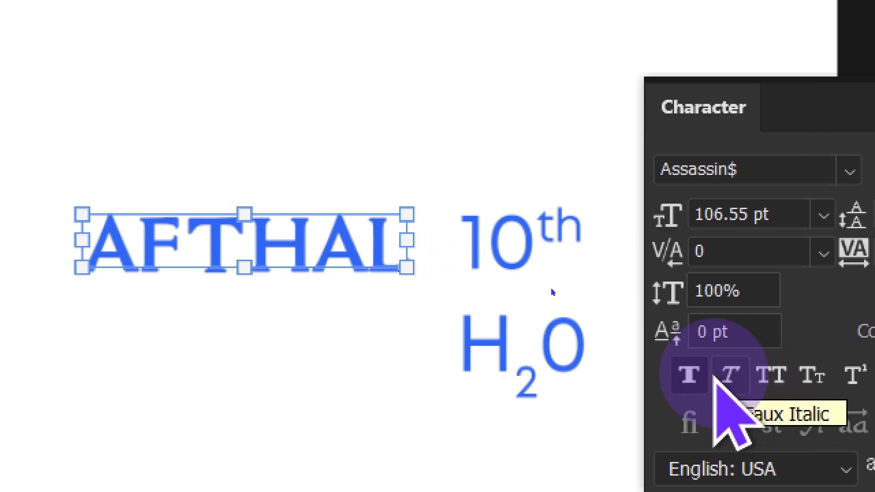
left_click(732, 379)
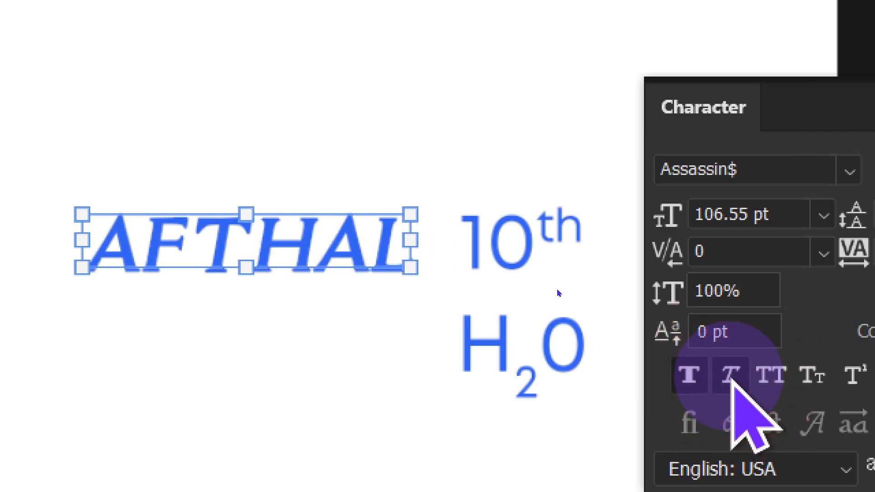
left_click(731, 379)
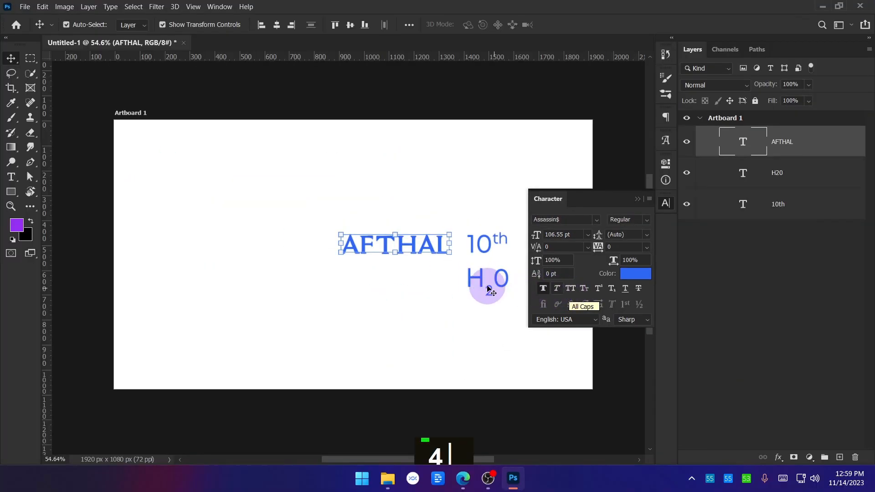
Step: Retype the first name with only its initial letter capitalised and commit the edit
double_click(287, 249)
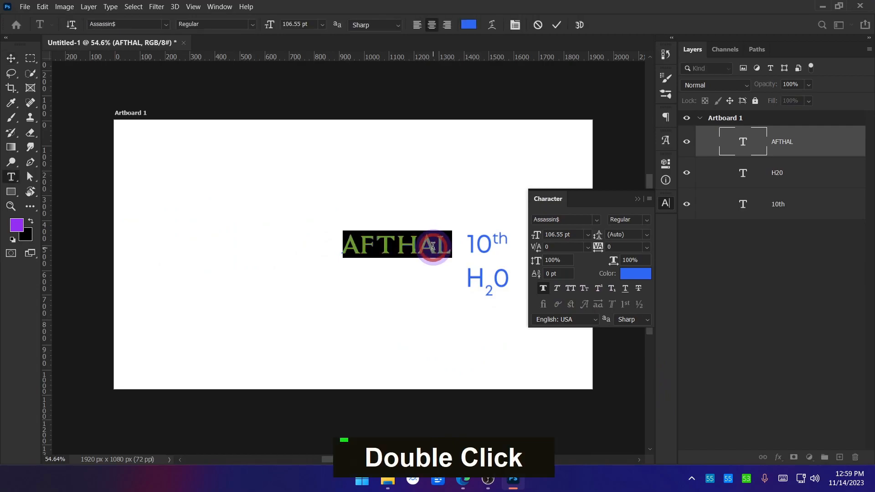
type("A")
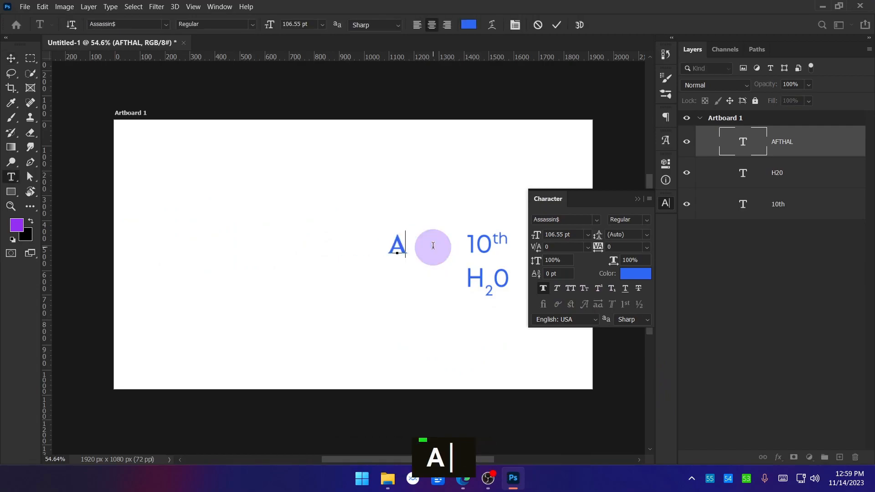
type("fthal")
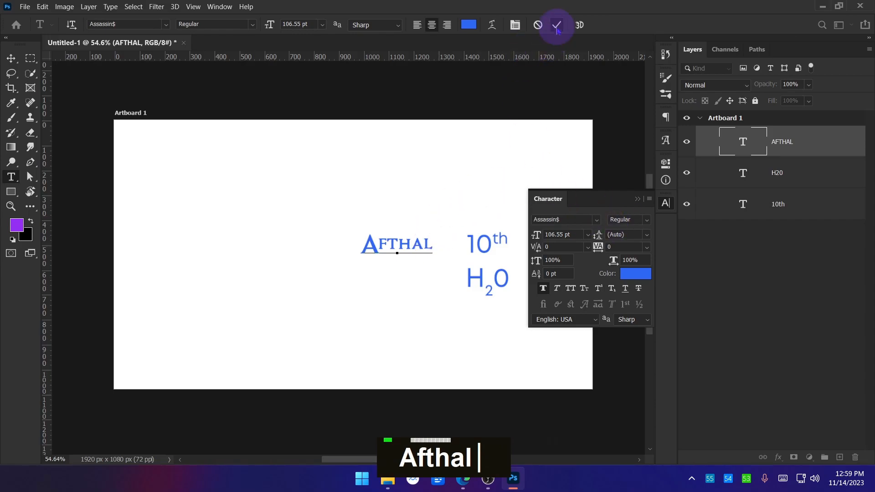
left_click(556, 26)
Step: Select the retyped name text and turn off its Faux Bold
key("v")
left_click(450, 250)
left_click_drag(420, 247, 426, 245)
key("ctrl+4")
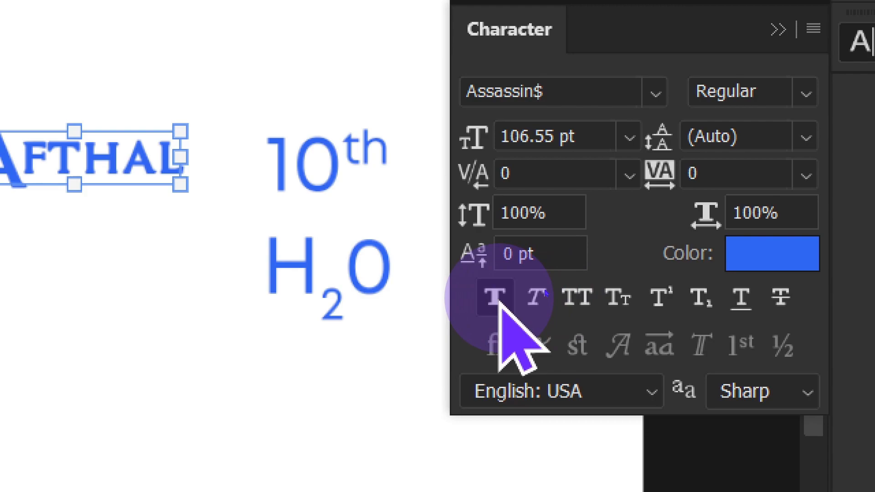
left_click(497, 299)
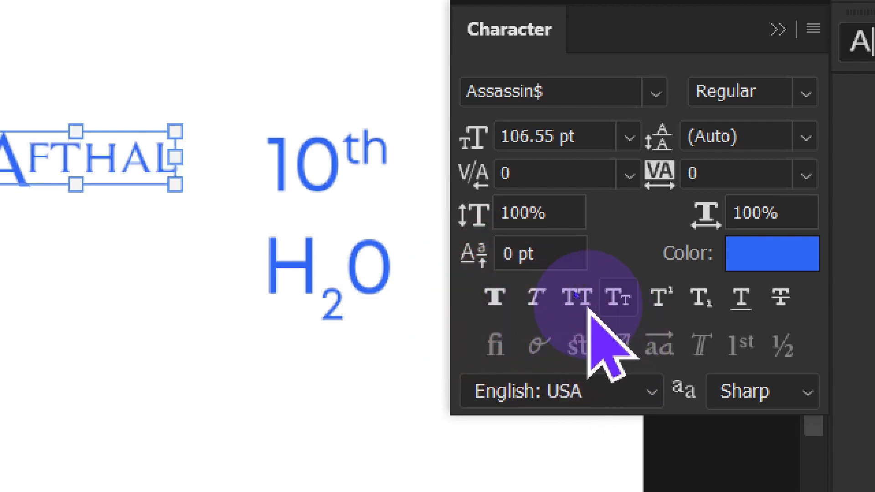
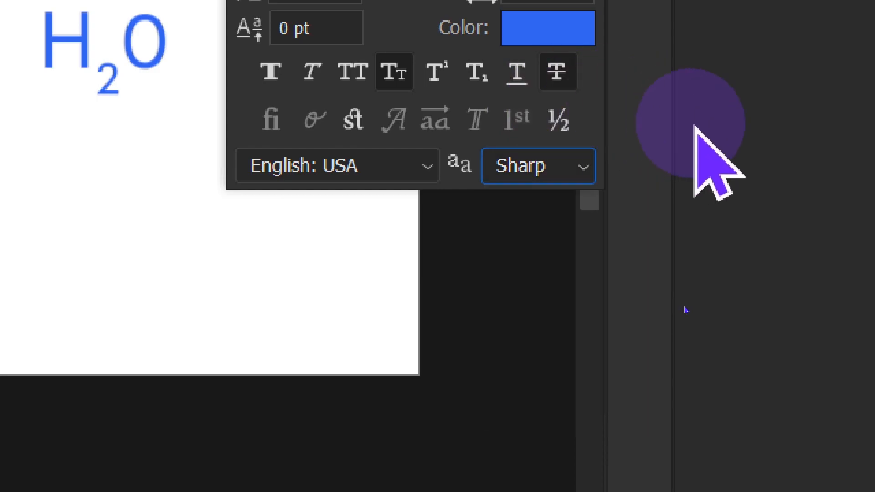
Step: Scale the struck-through name text to about 383%, reposition it around the artboard's middle and commit the transform
key("ctrl+4")
left_click_drag(363, 252, 124, 345)
left_click(328, 338)
left_click_drag(343, 326, 380, 294)
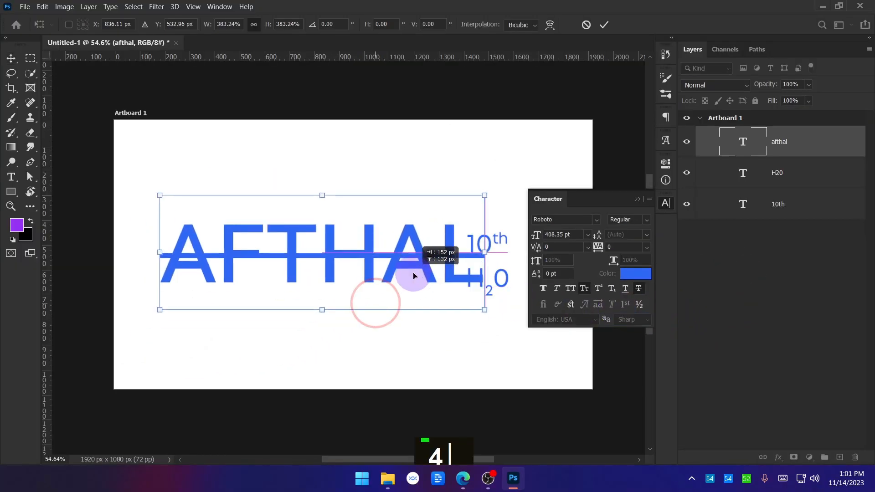
left_click(604, 25)
Step: Set the enlarged name text's anti-aliasing to None and inspect the edges of its last A up close
left_click(642, 321)
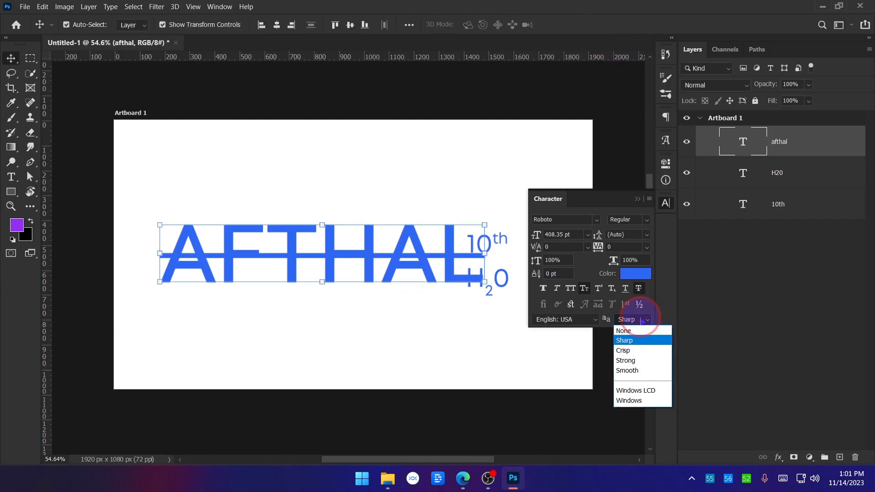
left_click(634, 331)
left_click(807, 331)
scroll(401, 258, "up", 15)
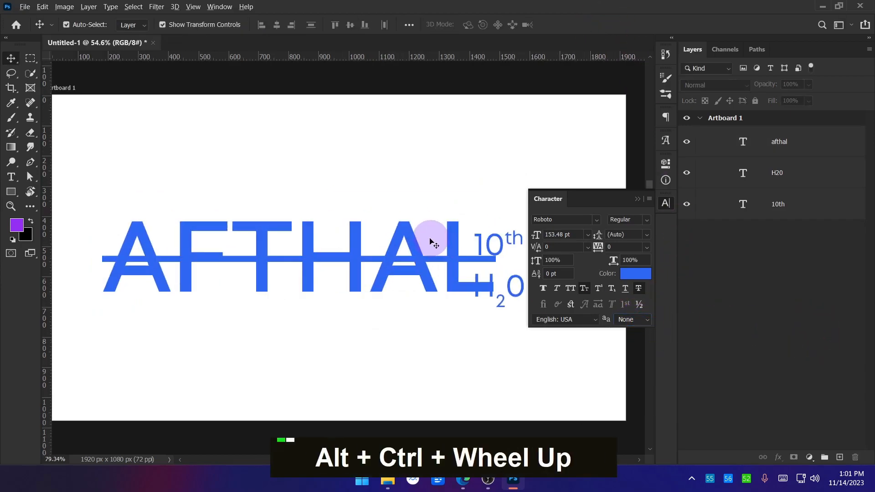
left_click_drag(483, 279, 437, 191)
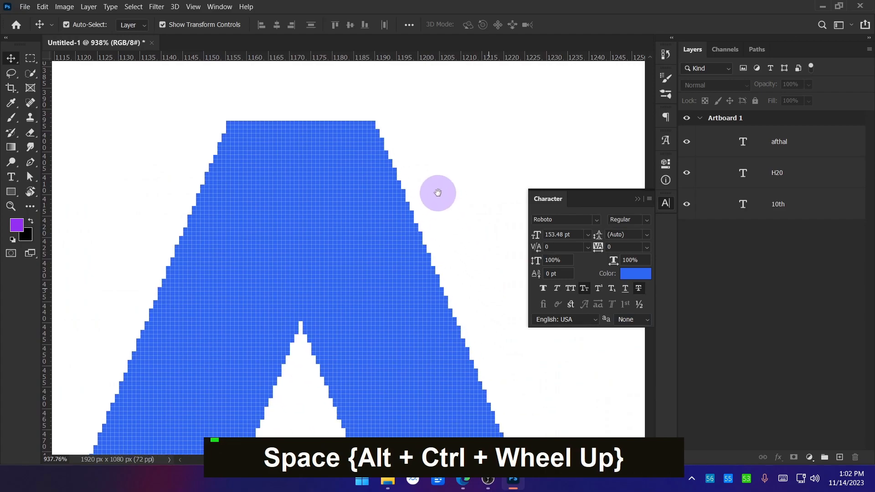
left_click(407, 292)
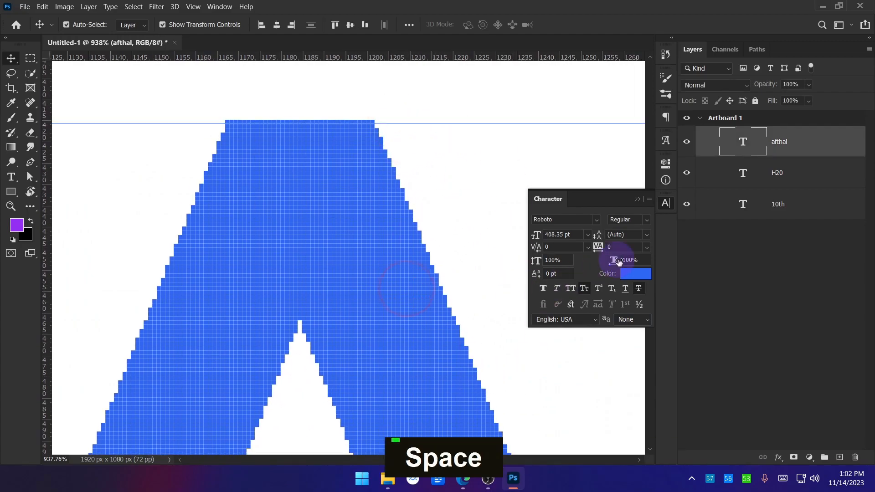
Step: Try Sharp and Smooth anti-aliasing on the enlarged name text, settle on Sharp and collapse the Character panel
left_click(636, 319)
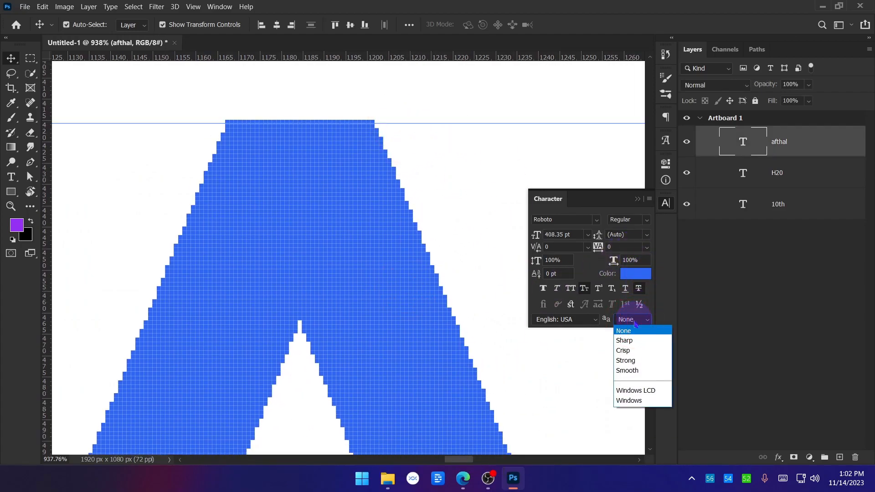
left_click(650, 340)
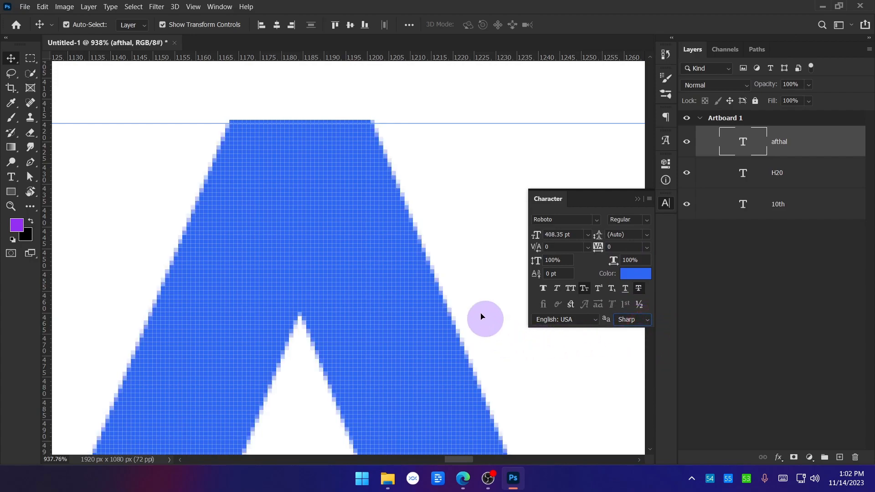
left_click(627, 321)
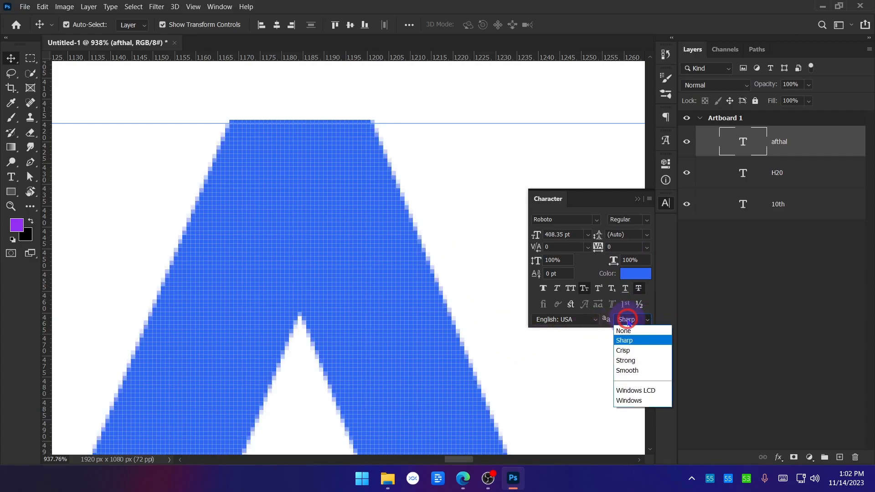
left_click(631, 371)
left_click(637, 318)
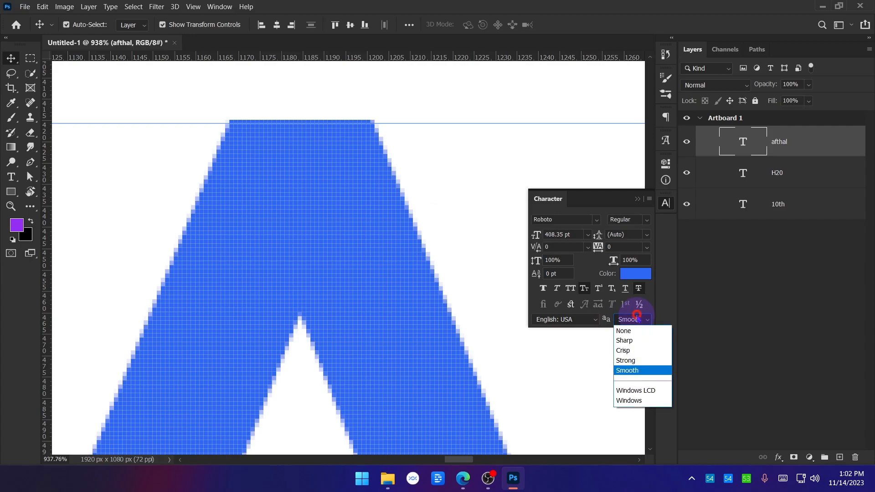
left_click(646, 345)
left_click(643, 319)
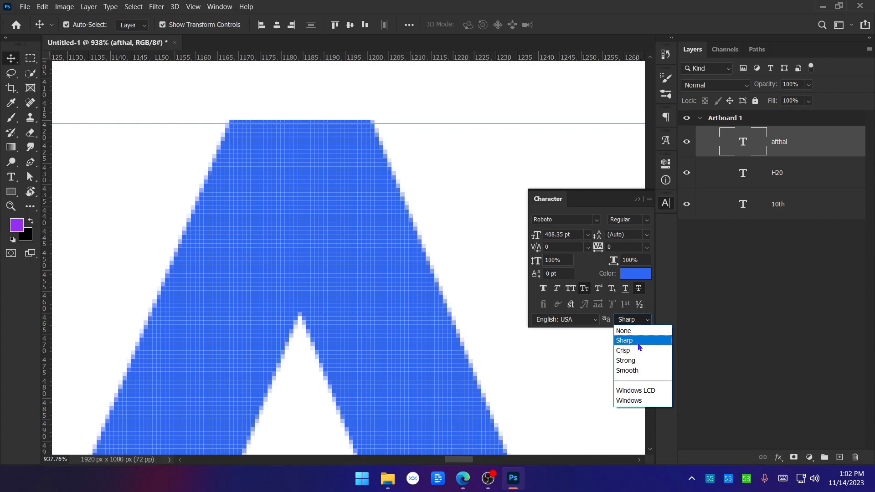
left_click(641, 197)
left_click(639, 198)
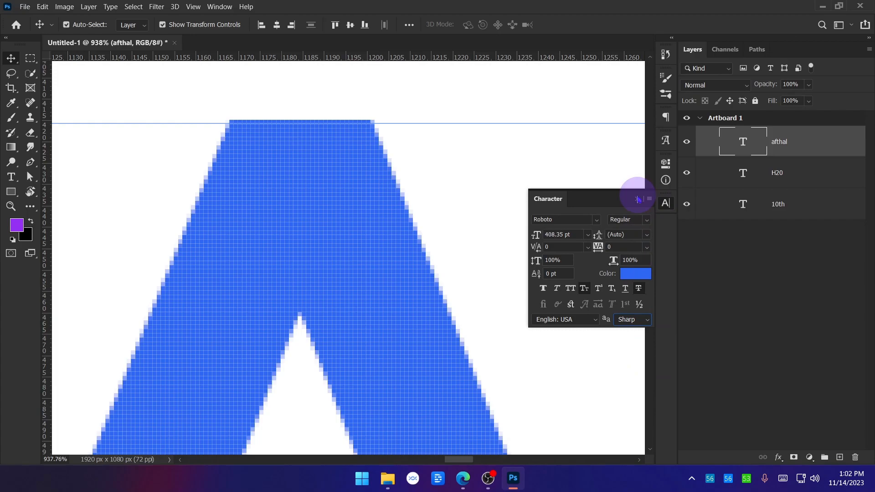
Step: Delete all three text layers, the struck-through name, H20 and 10th, from Artboard 1
left_click(768, 303)
scroll(523, 246, "down", 14)
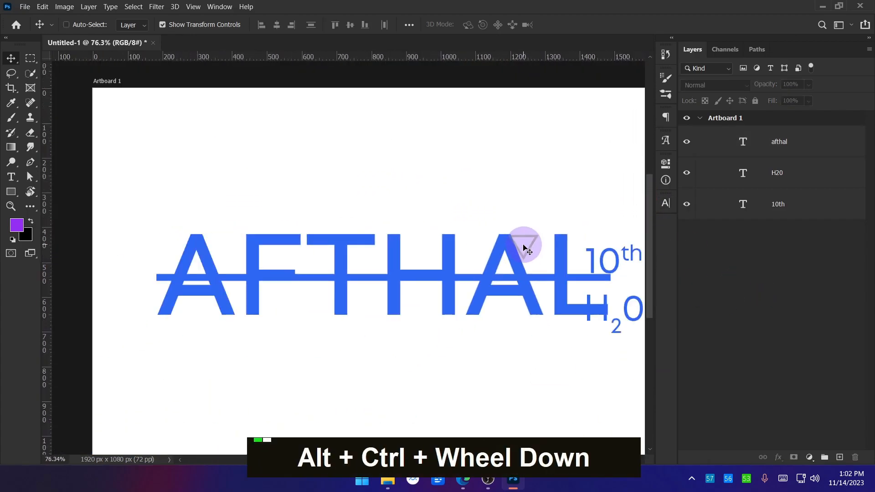
scroll(524, 249, "down", 4)
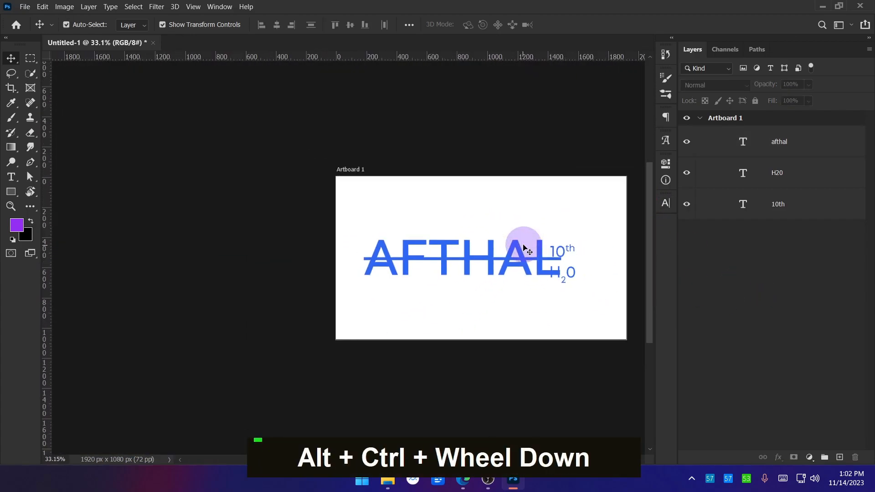
scroll(523, 248, "up", 5)
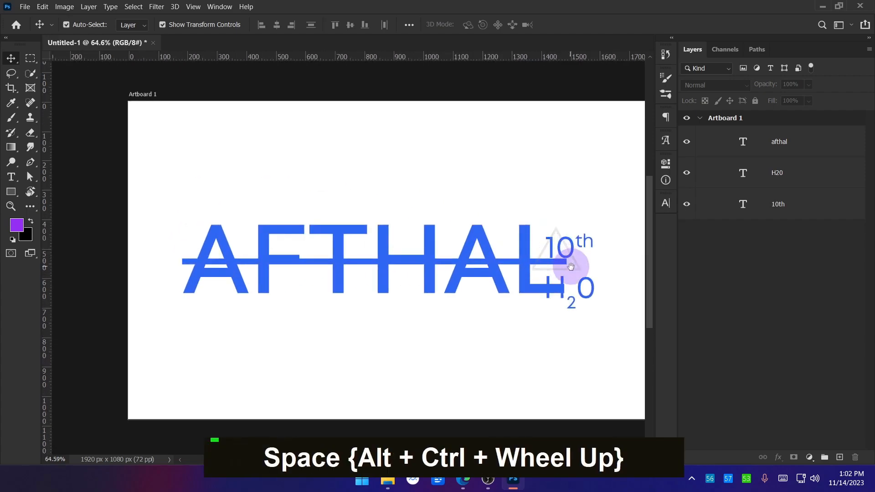
left_click(780, 205)
left_click(790, 173, "ctrl")
left_click(799, 141, "ctrl")
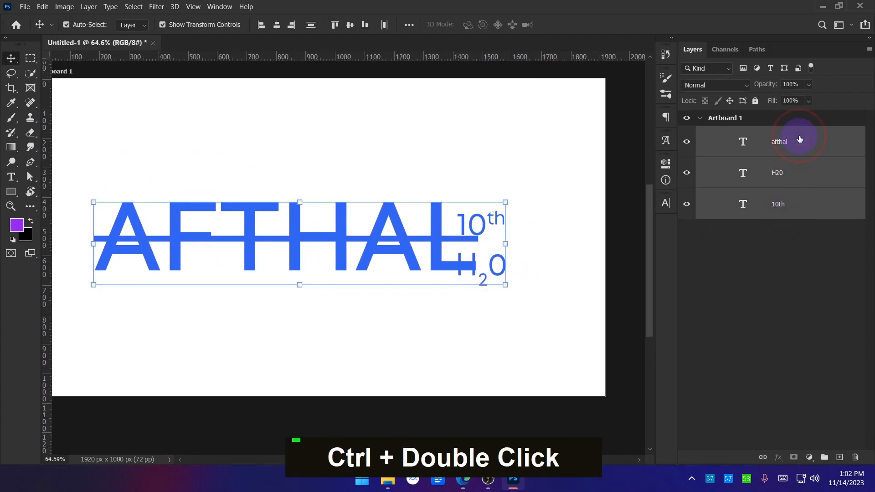
key("Delete")
Step: Draw a tall purple rectangle about 499 by 914 px on the empty artboard and collapse the Properties panel
scroll(505, 240, "down", 1)
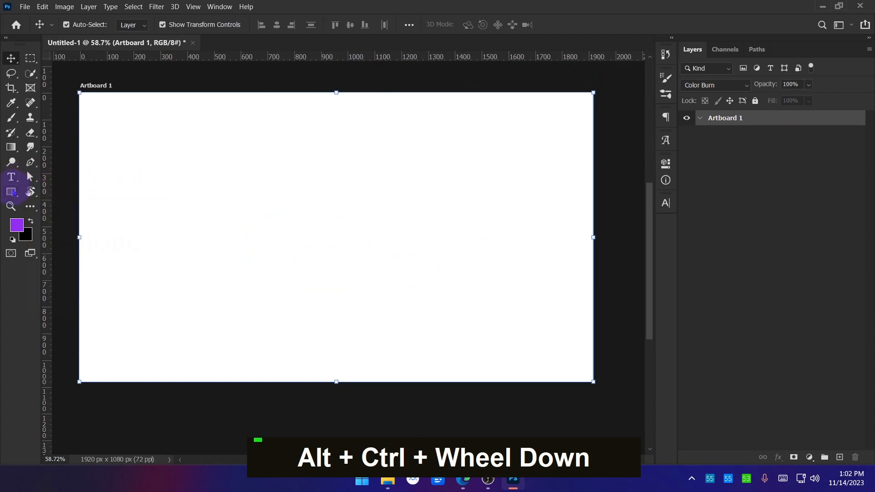
right_click(11, 191)
left_click(66, 189)
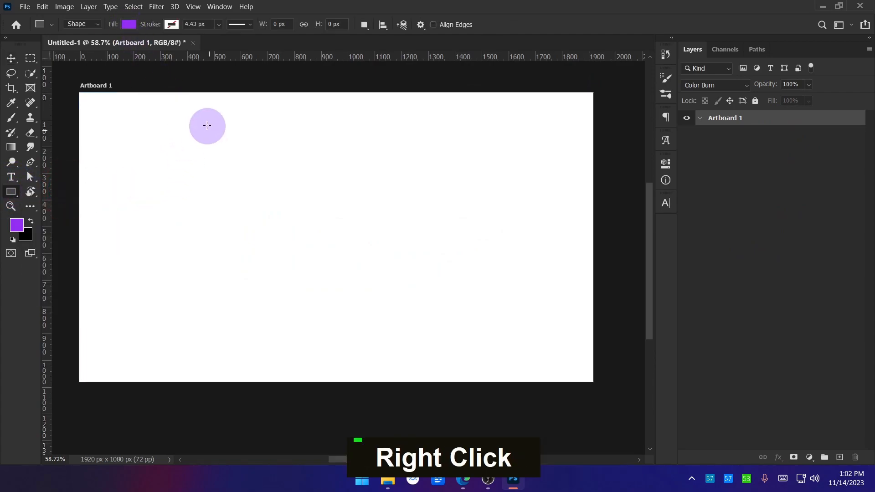
left_click_drag(202, 116, 336, 360)
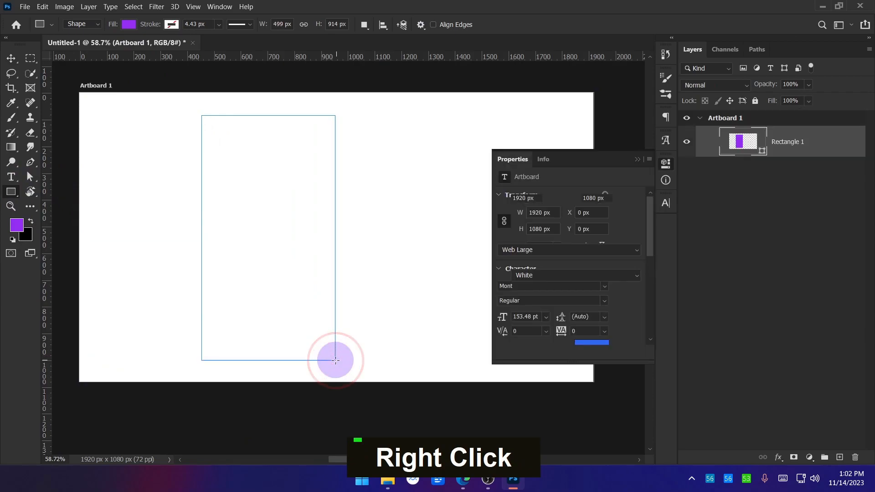
left_click(637, 159)
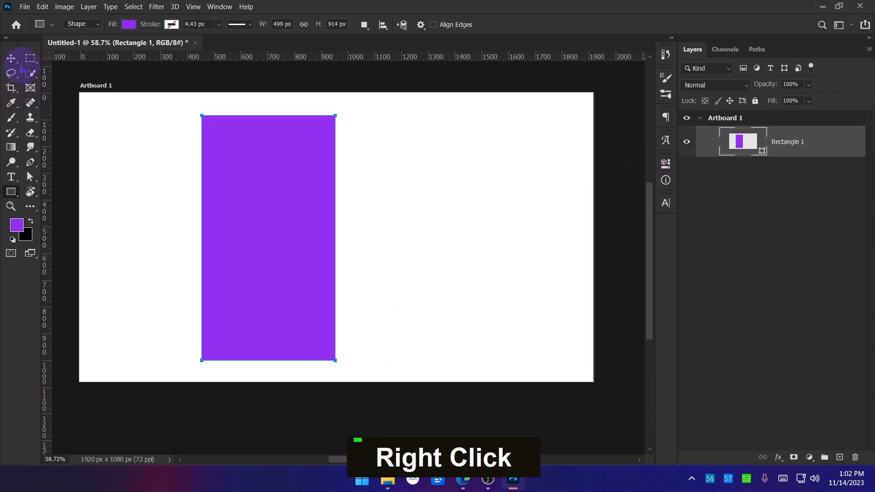
Step: Move the rectangle toward the artboard's left side, duplicate it beside the original and widen the copy to about double width
key("v")
left_click_drag(248, 158, 365, 147)
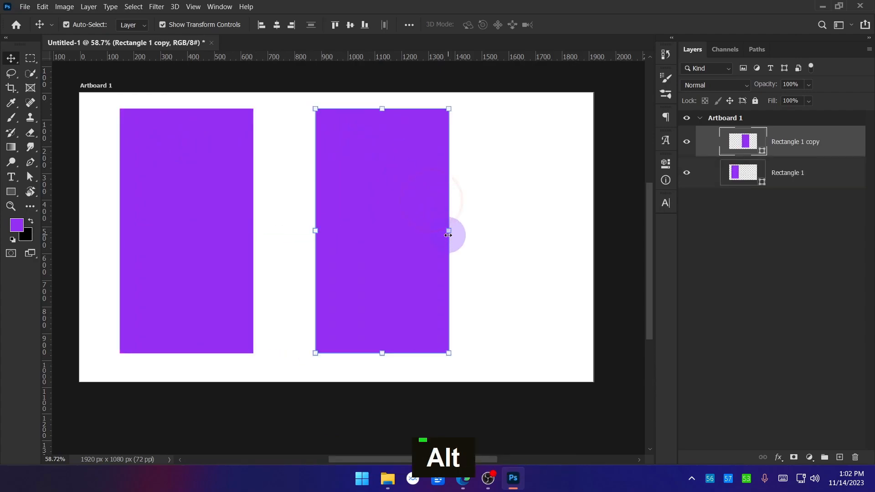
left_click_drag(448, 235, 581, 232)
left_click_drag(469, 174, 432, 176)
left_click_drag(543, 230, 555, 231)
left_click(705, 279)
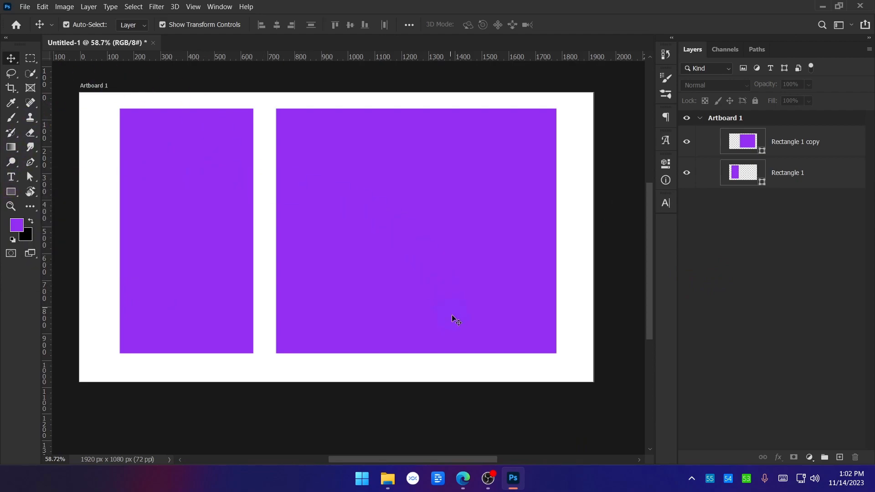
Step: Switch to Microsoft Edge, search the web for "lorem text" and open the Lipsum generator site
mouse_move(468, 483)
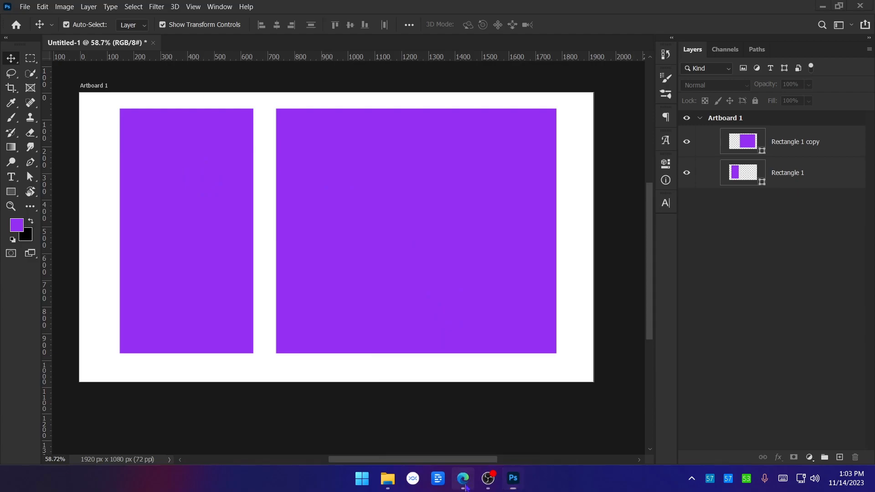
left_click(464, 479)
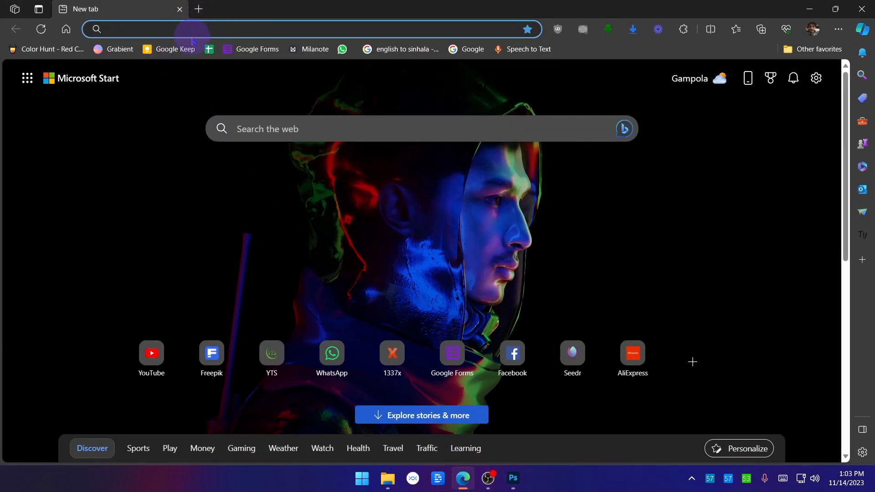
type("lorem te")
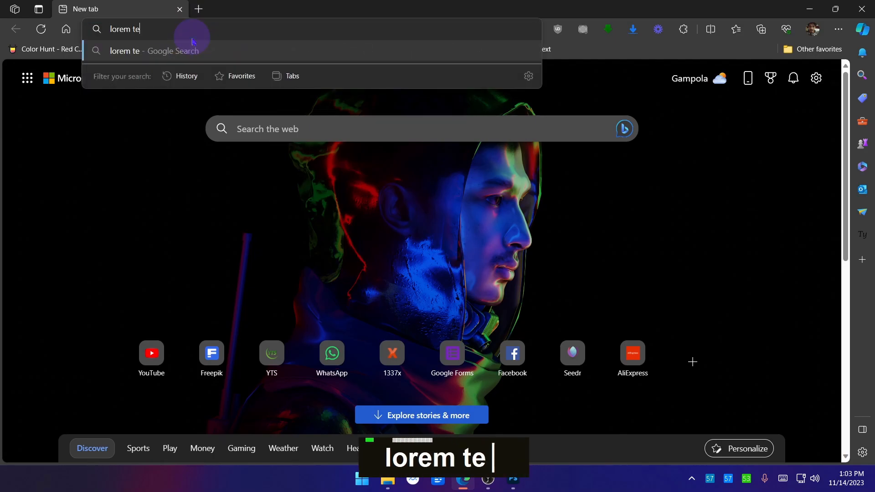
type("xt")
key("Return")
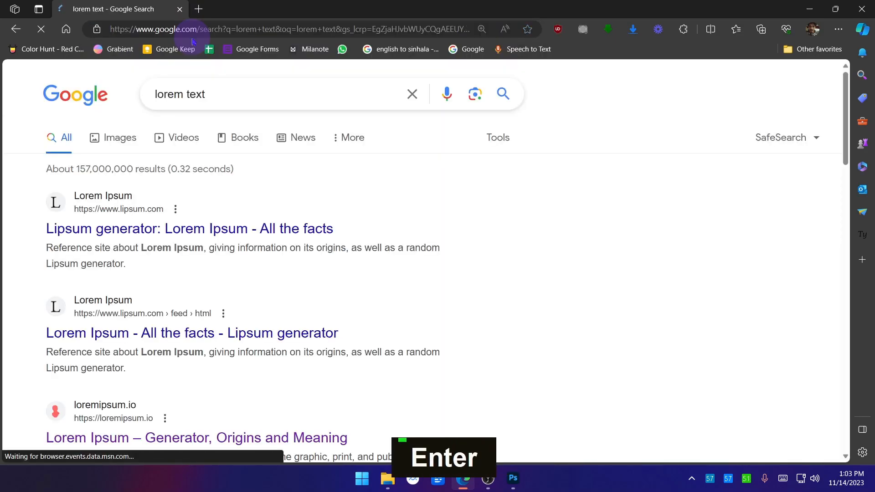
left_click(201, 228)
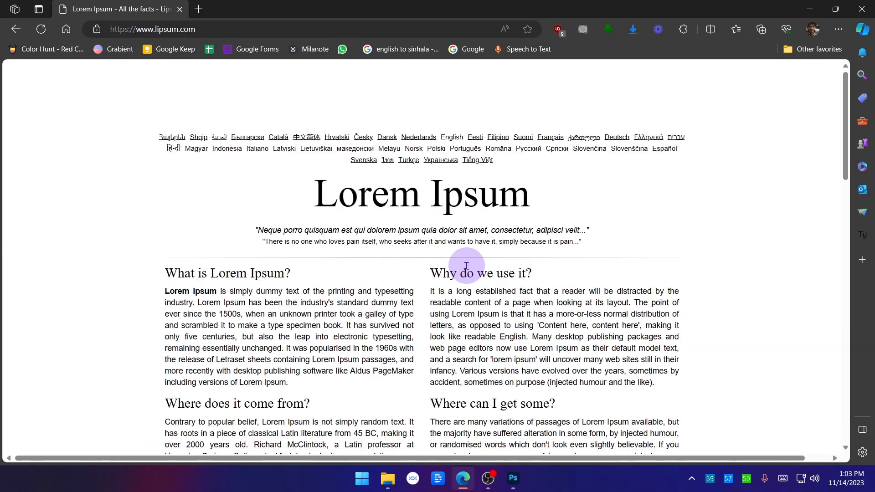
Step: Generate five paragraphs of Lorem Ipsum placeholder text on the site, starting with "Lorem ipsum dolor sit amet"
scroll(467, 266, "down", 1)
left_click_drag(158, 240, 256, 294)
scroll(675, 296, "down", 3)
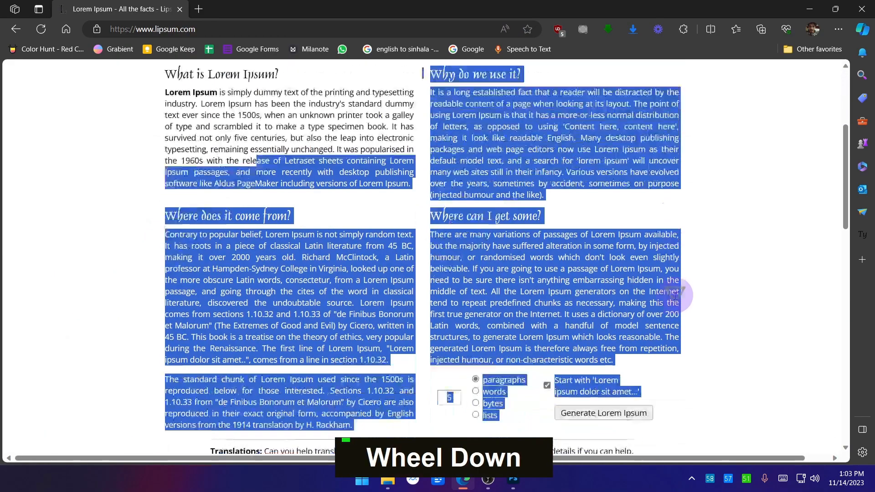
scroll(676, 297, "down", 10)
scroll(715, 273, "up", 7)
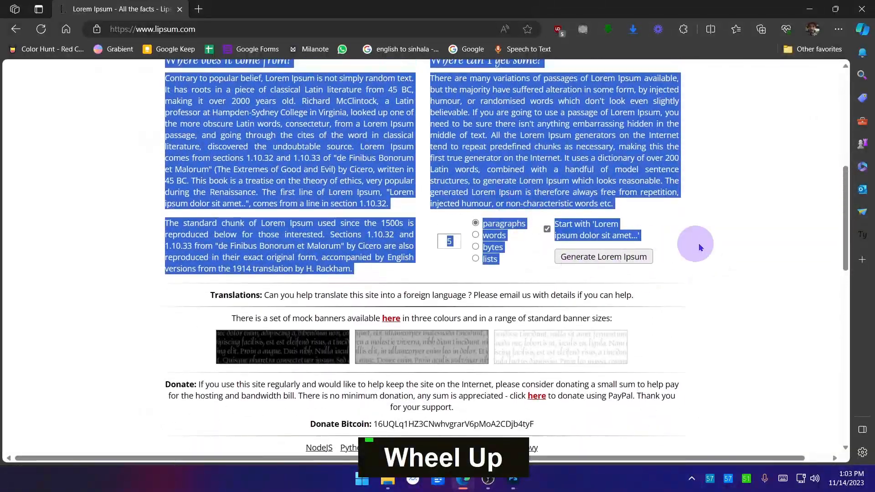
left_click(700, 247)
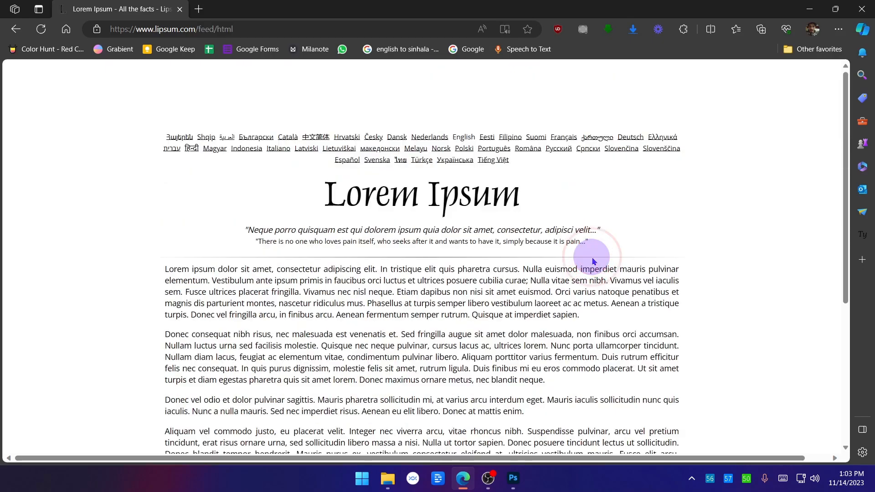
Step: Copy the first four generated Lorem Ipsum paragraphs and clear the selection
scroll(594, 262, "down", 1)
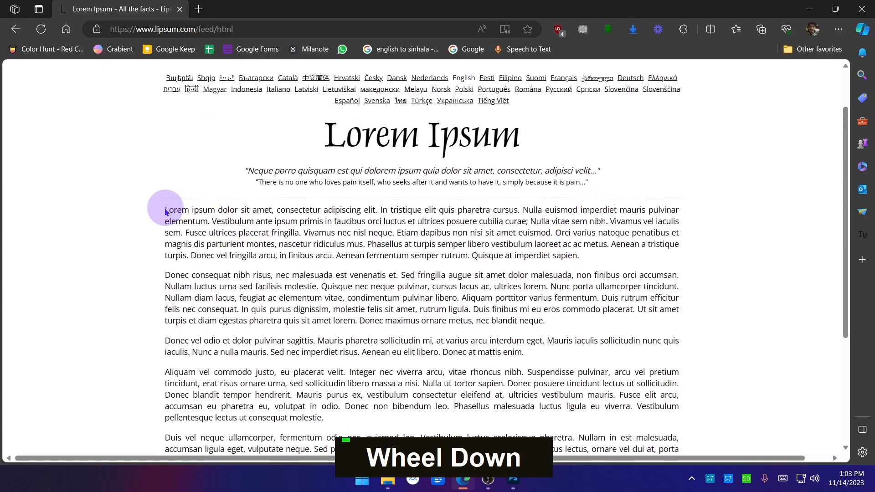
left_click_drag(165, 210, 351, 244)
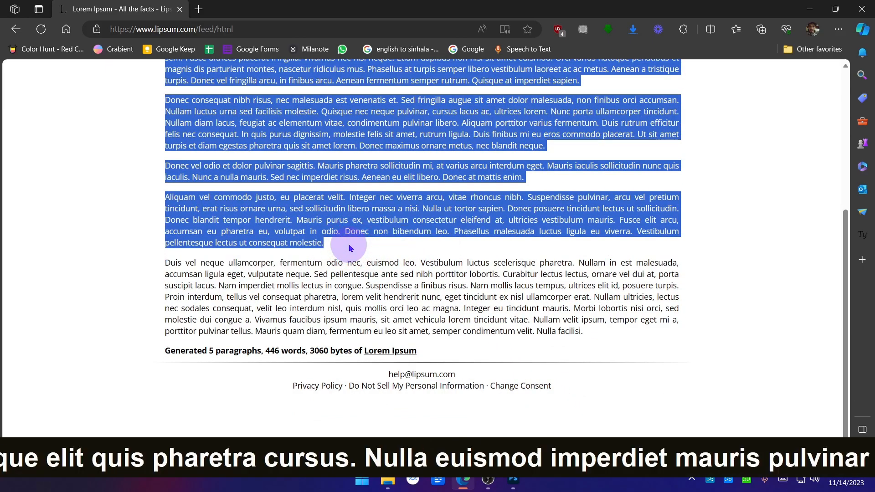
left_click(766, 353)
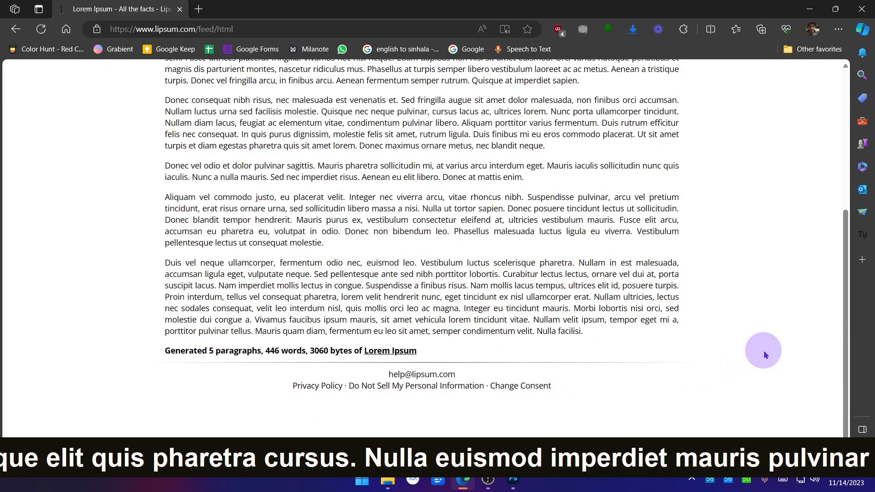
Step: Switch back to Photoshop and set the Horizontal Type tool to 36 pt with a near-white text colour
left_click(513, 479)
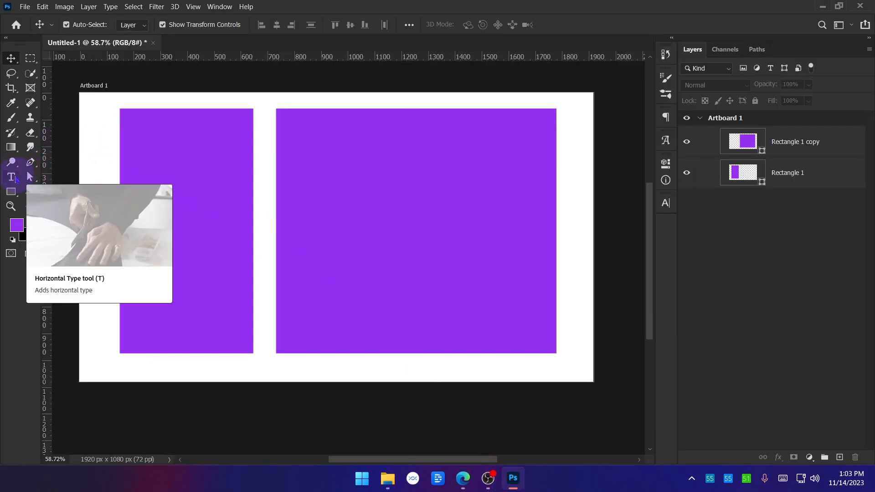
left_click(13, 176)
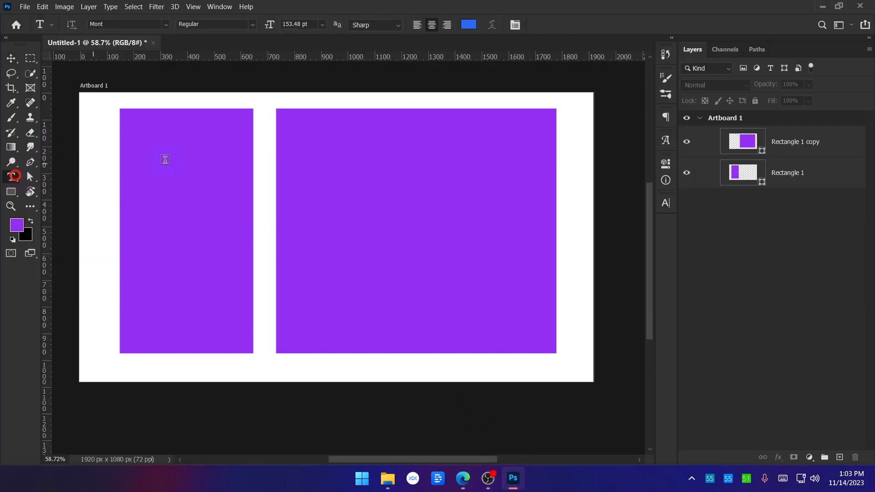
left_click(322, 25)
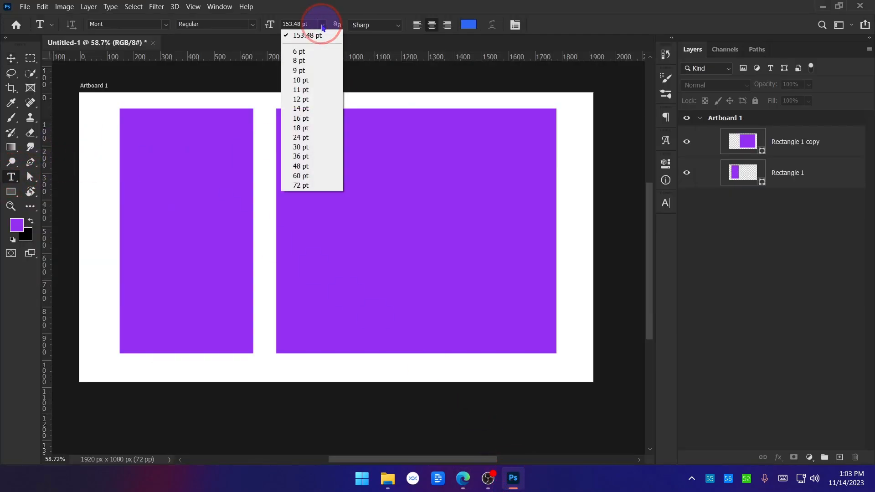
left_click(312, 155)
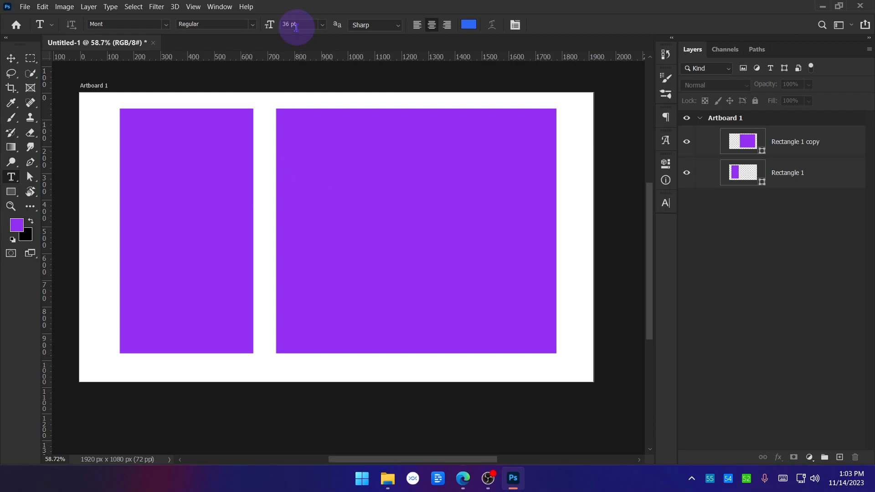
left_click(468, 24)
left_click(541, 220)
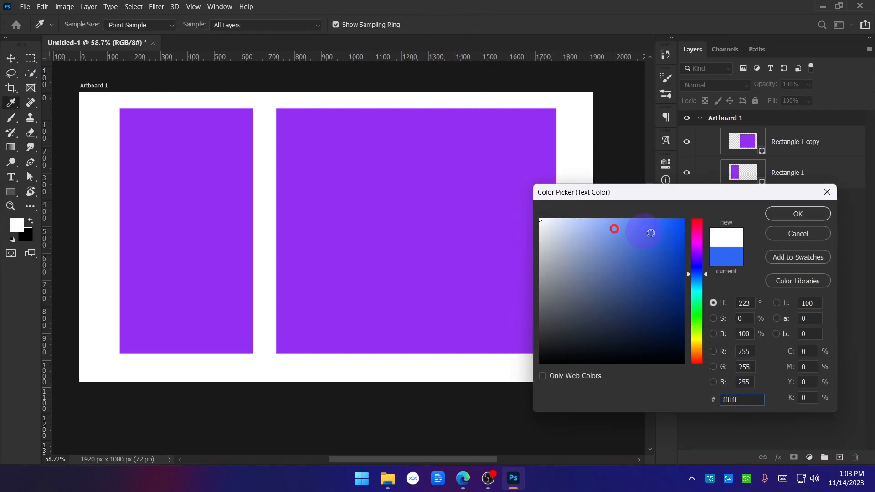
left_click_drag(587, 240, 531, 236)
left_click(782, 218)
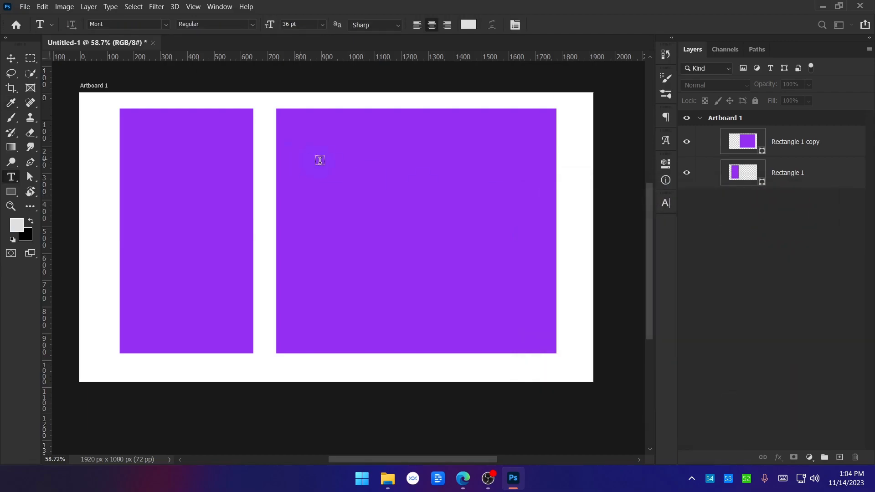
Step: Create a paragraph text box inside the narrow purple rectangle and paste the copied Lorem Ipsum text into it
left_click_drag(138, 128, 238, 336)
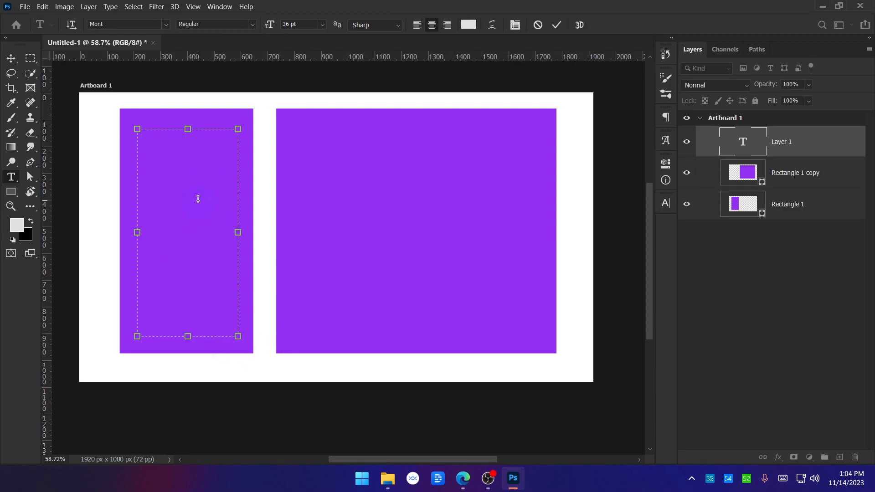
key("ctrl+v")
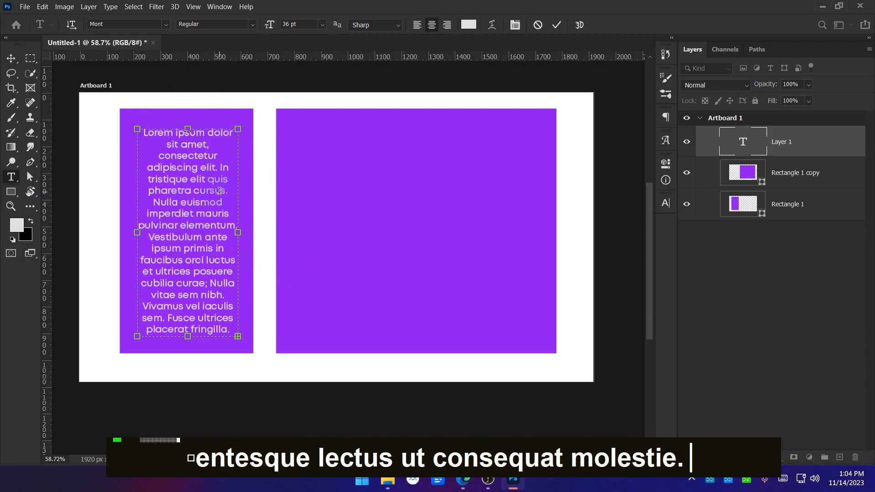
Step: Try left, centre and right alignment on all the text in the narrow purple rectangle, and leave it left-aligned
key("ctrl+a")
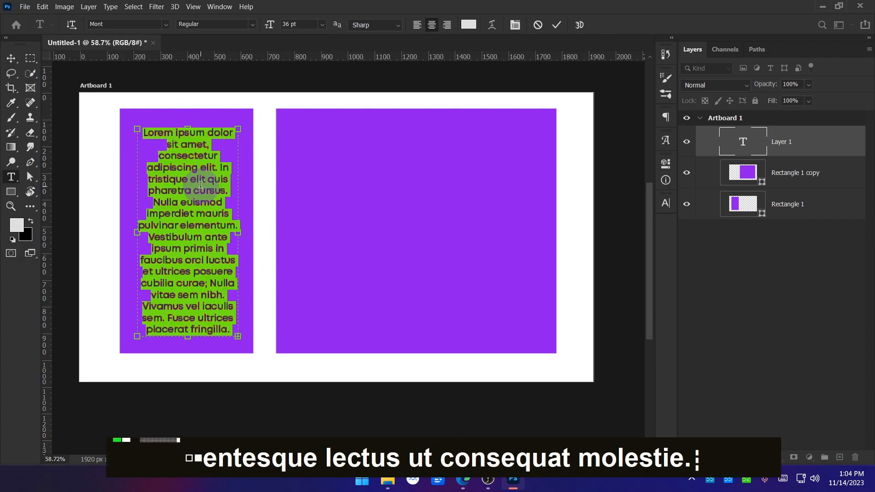
left_click(418, 28)
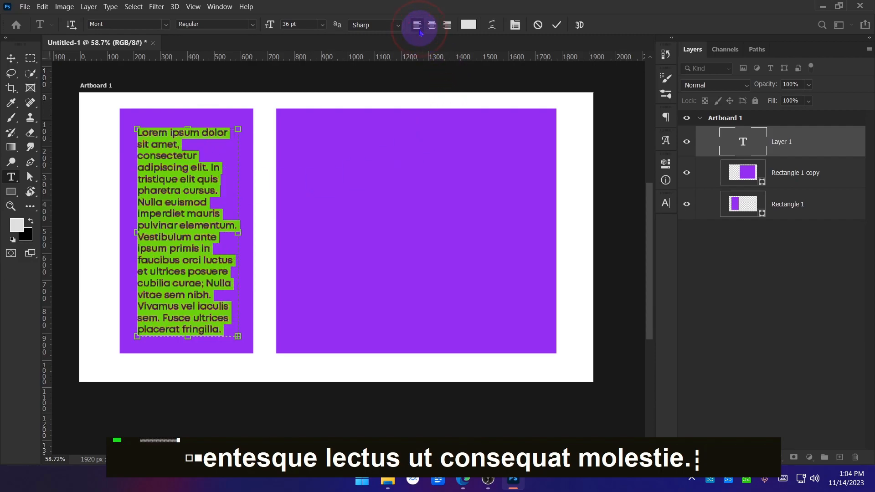
left_click(432, 25)
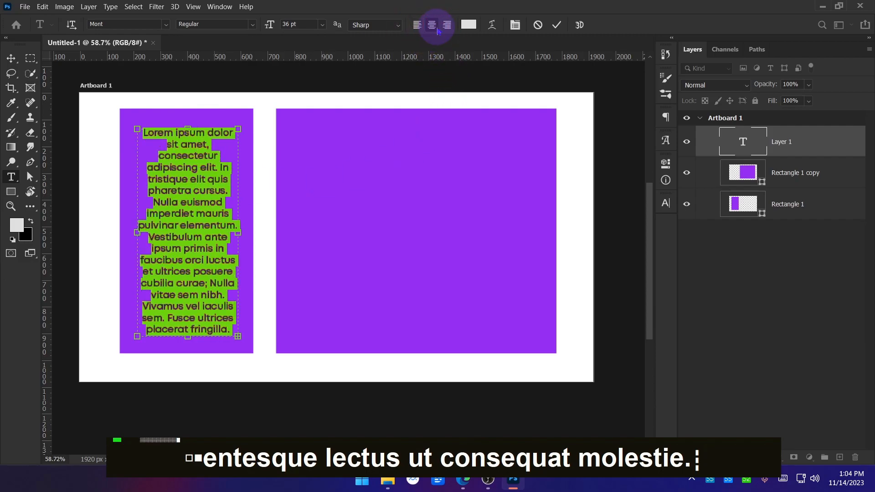
left_click(447, 27)
left_click(416, 27)
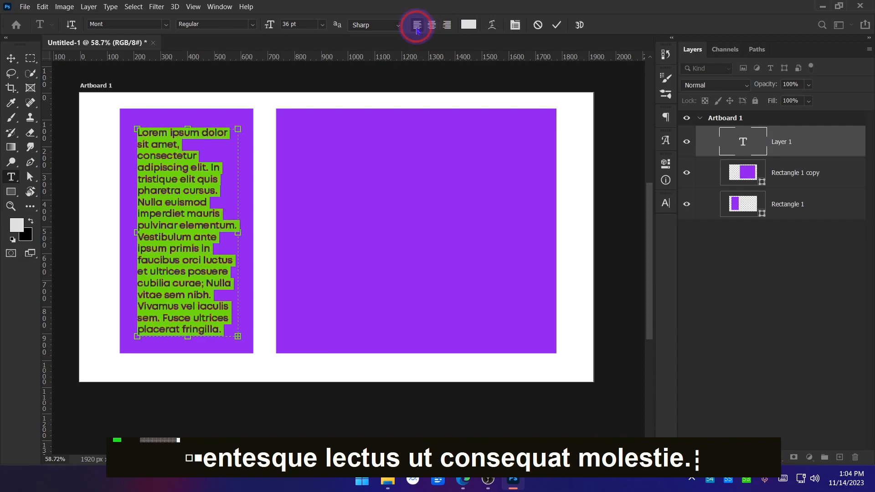
left_click(10, 60)
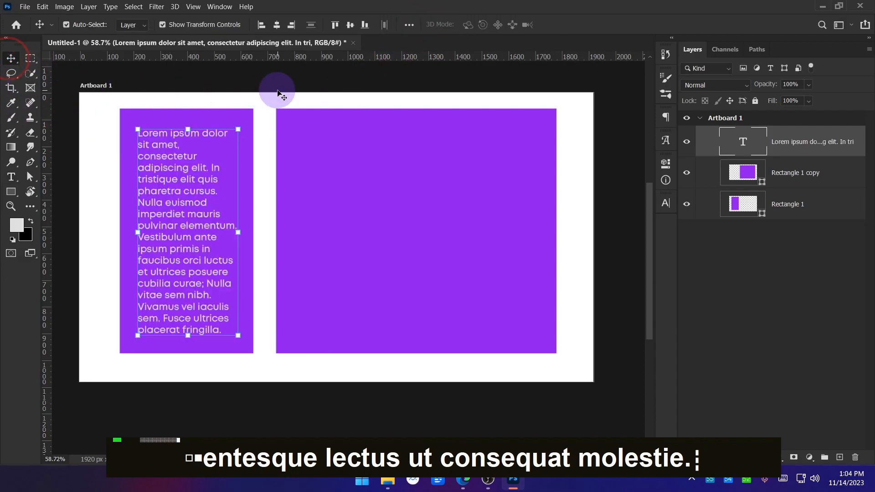
left_click(279, 84)
Step: Duplicate the narrow paragraph text block onto the left part of the wide purple rectangle and deselect it
scroll(192, 237, "up", 1)
left_click(190, 232)
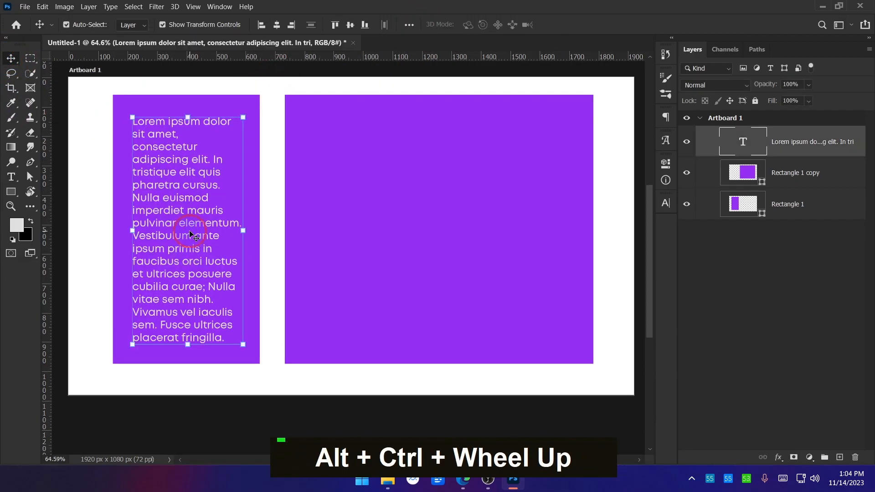
scroll(190, 232, "down", 1)
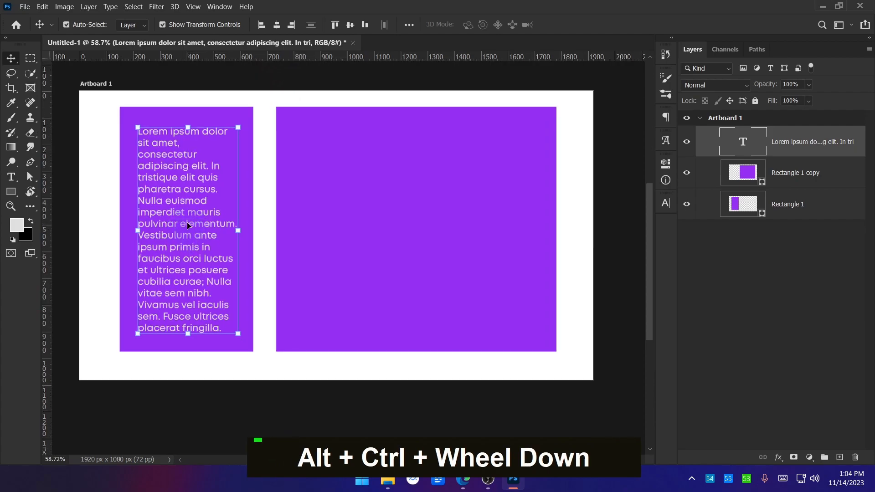
left_click_drag(187, 225, 345, 223)
left_click(748, 298)
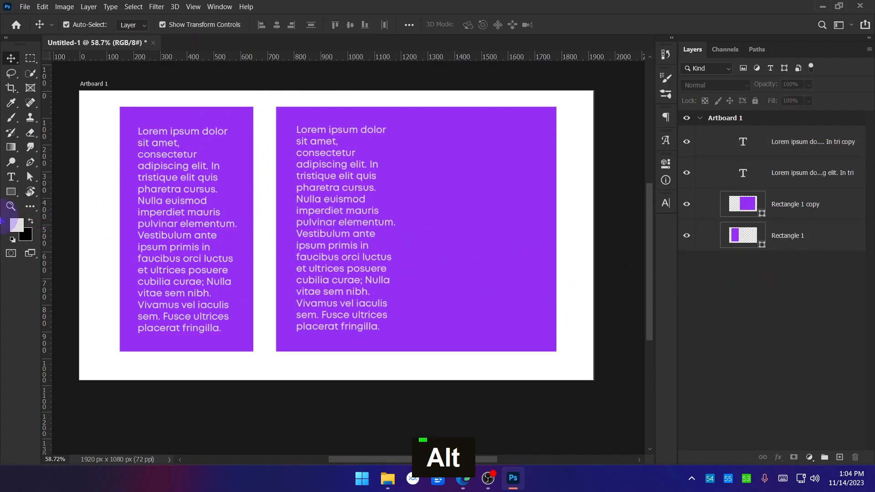
right_click(12, 180)
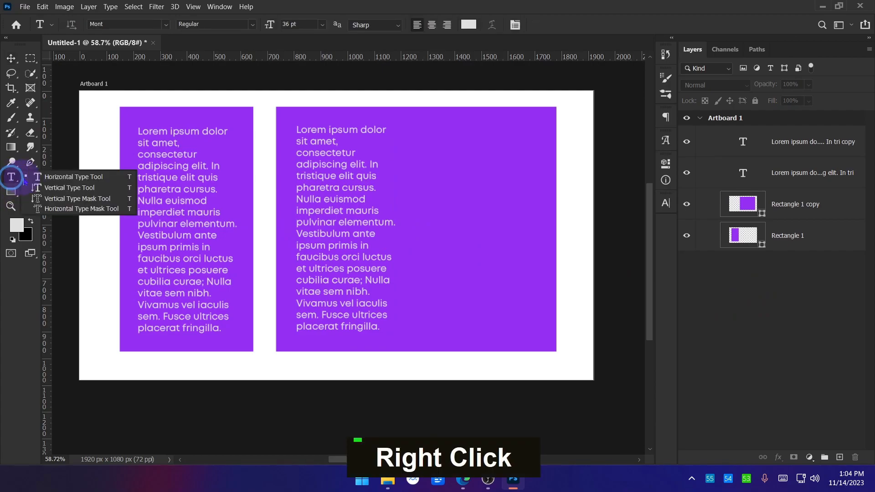
left_click(56, 178)
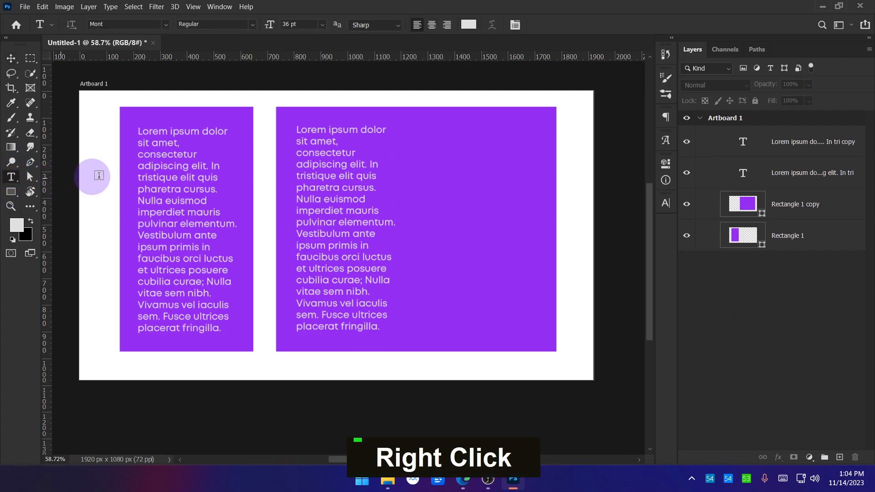
left_click_drag(434, 134, 550, 326)
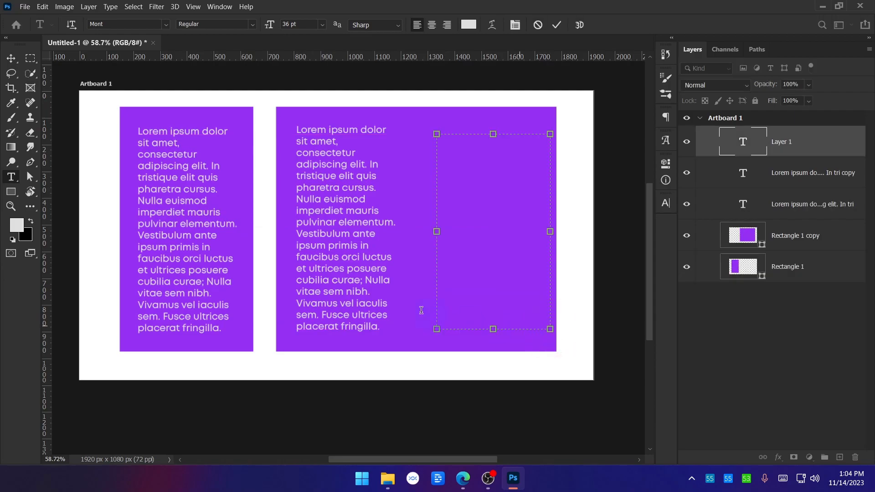
left_click(537, 25)
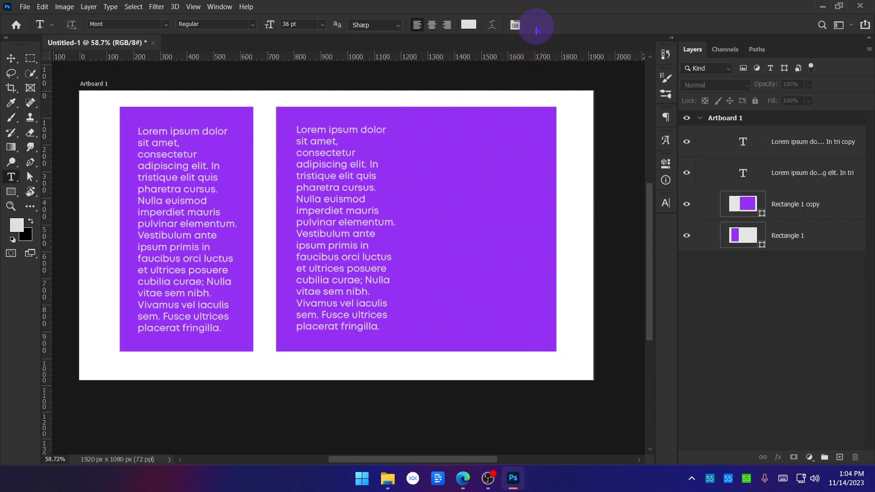
left_click(466, 481)
scroll(347, 233, "up", 10)
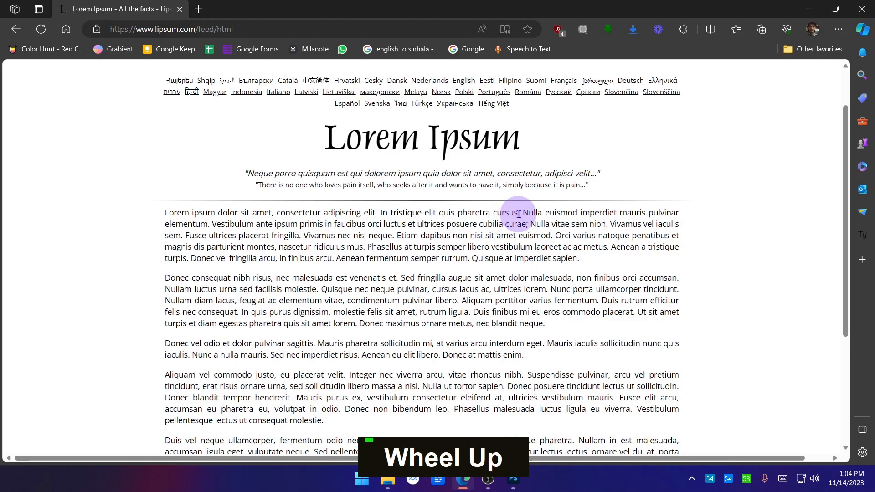
key("alt+Tab")
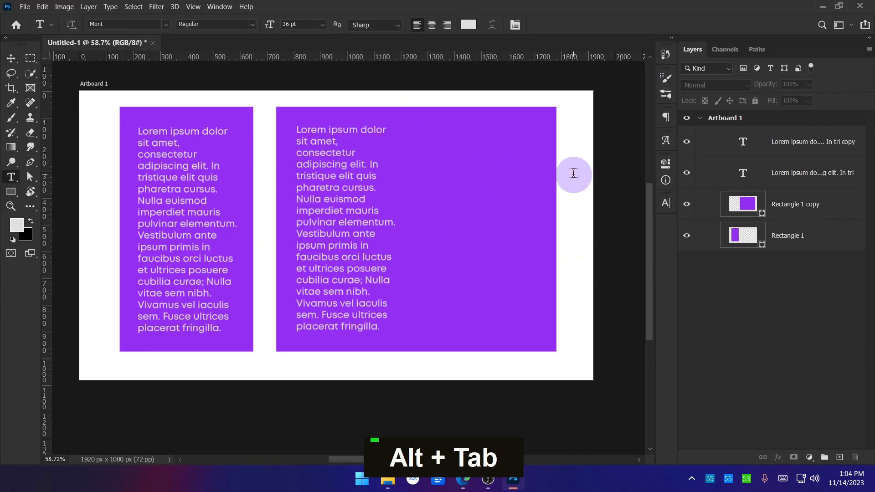
Step: Try to stretch the copied text block horizontally to about 245% width as a transform, and undo the stretch
left_click(11, 58)
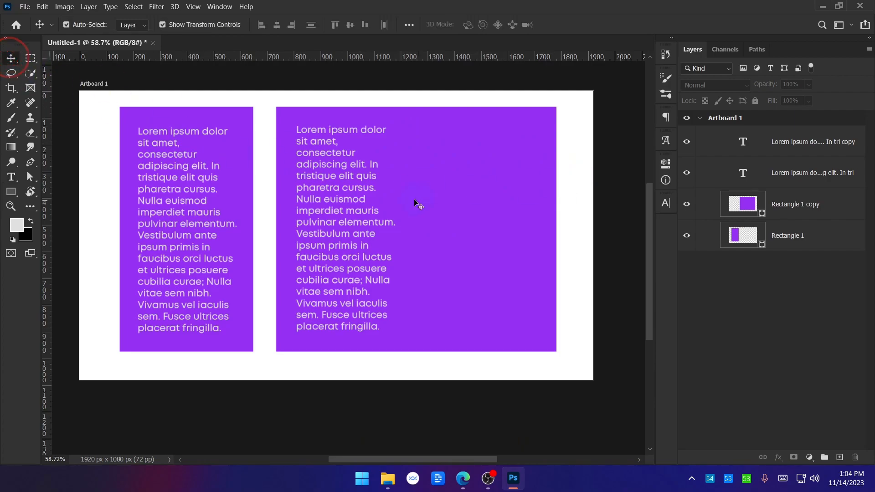
left_click(364, 192)
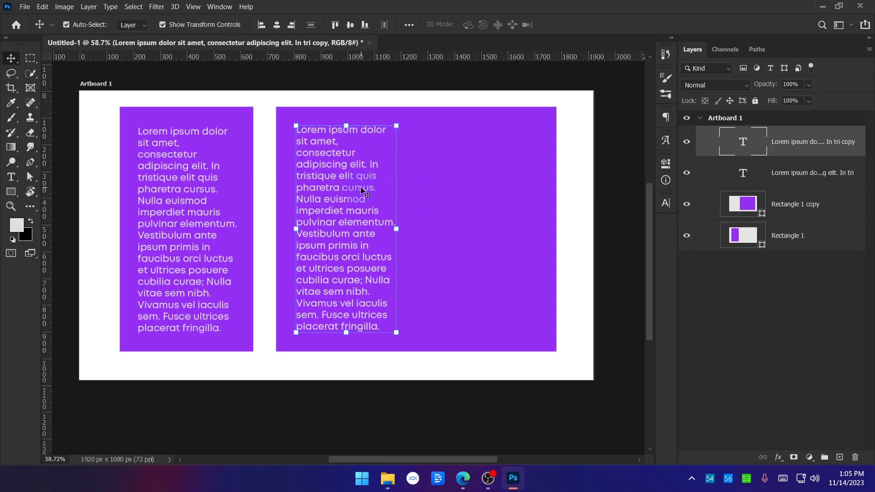
left_click(10, 59)
left_click_drag(398, 230, 568, 231)
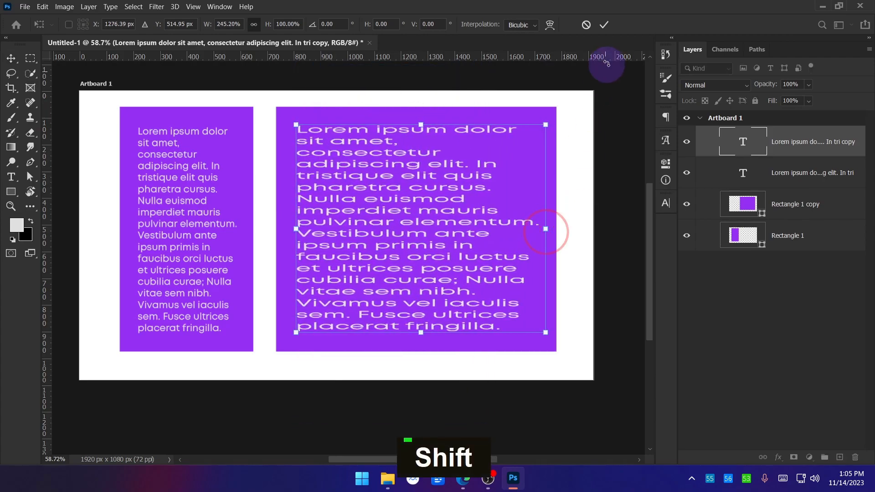
left_click(605, 26)
key("ctrl+z")
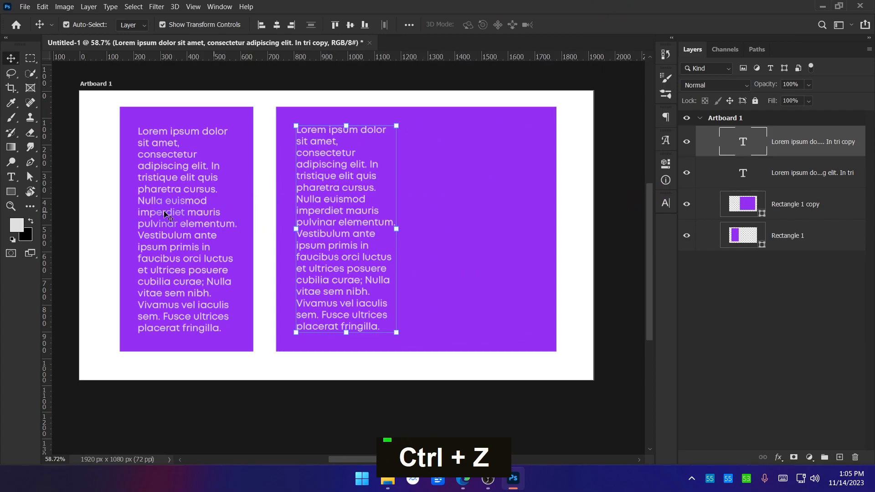
Step: Widen the copied paragraph's text box in text-editing mode so its lines reflow across the wide purple rectangle, and commit the edit
left_click(11, 181)
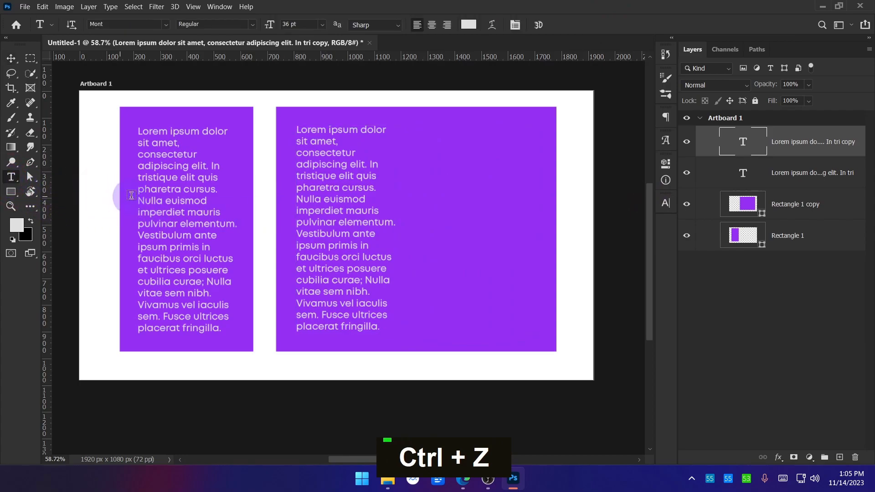
left_click(337, 213)
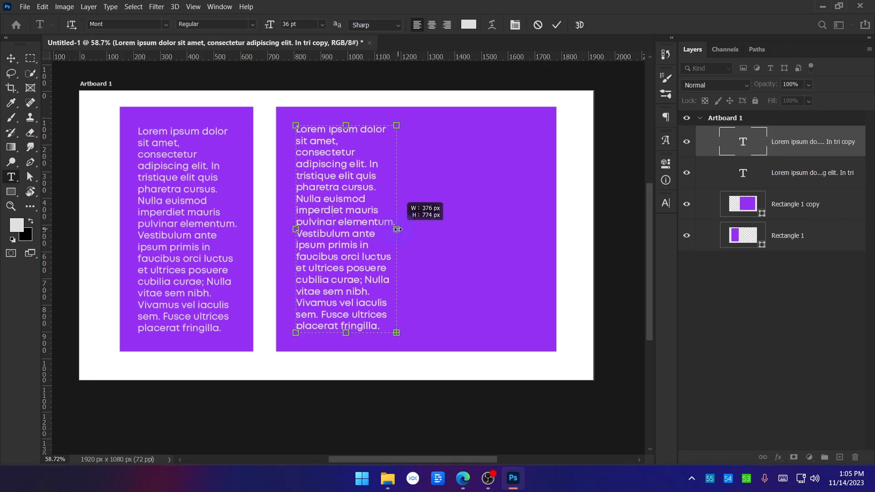
left_click_drag(398, 229, 531, 236)
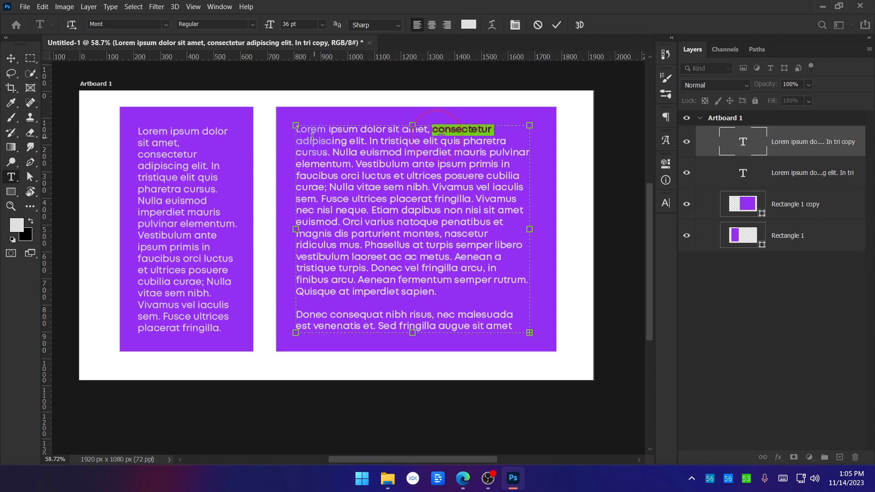
mouse_move(529, 229)
left_mouse_down()
mouse_move(319, 228)
mouse_move(532, 233)
left_mouse_up()
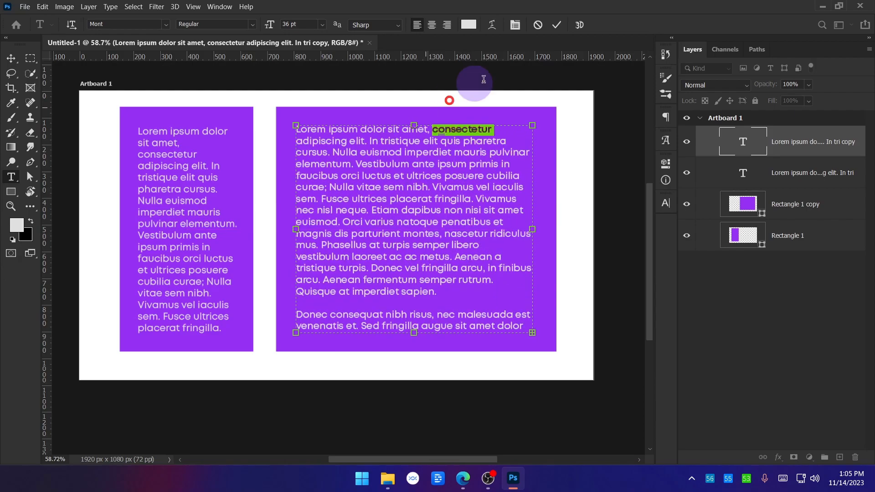
left_click(557, 25)
left_click(754, 376)
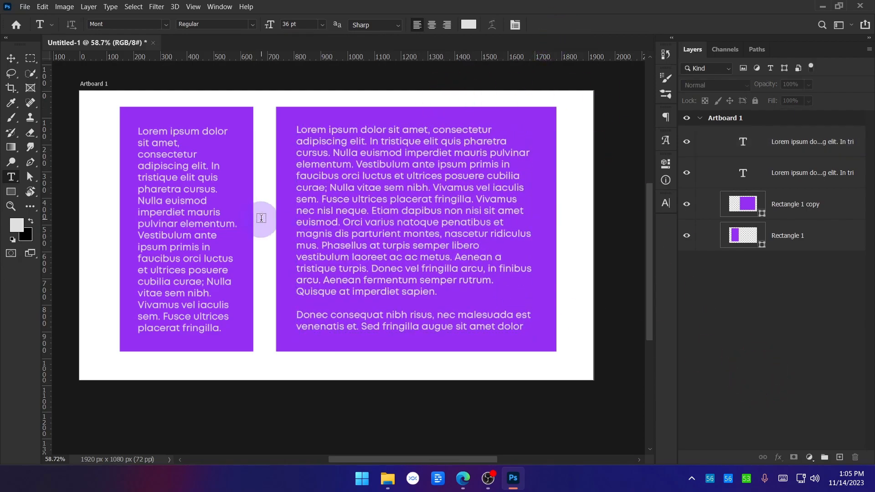
Step: Open the text in the narrow rectangle for editing and slightly widen its text box
left_click(11, 59)
left_click(181, 234)
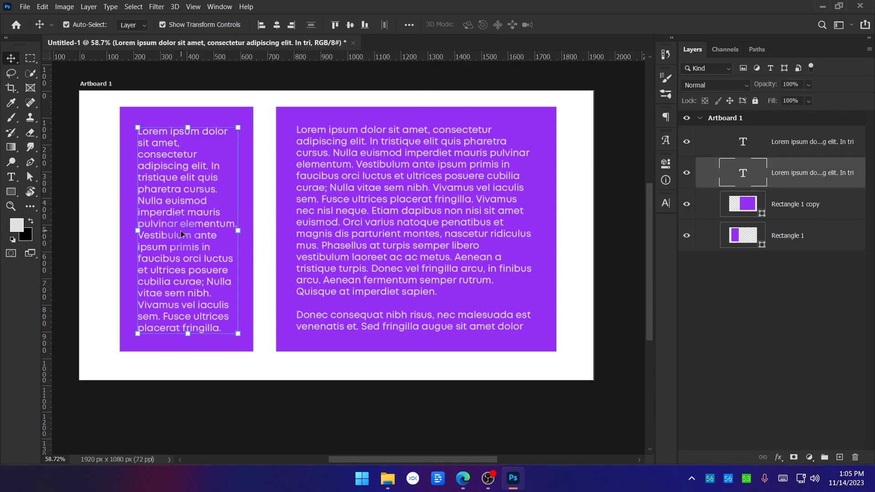
double_click(222, 225)
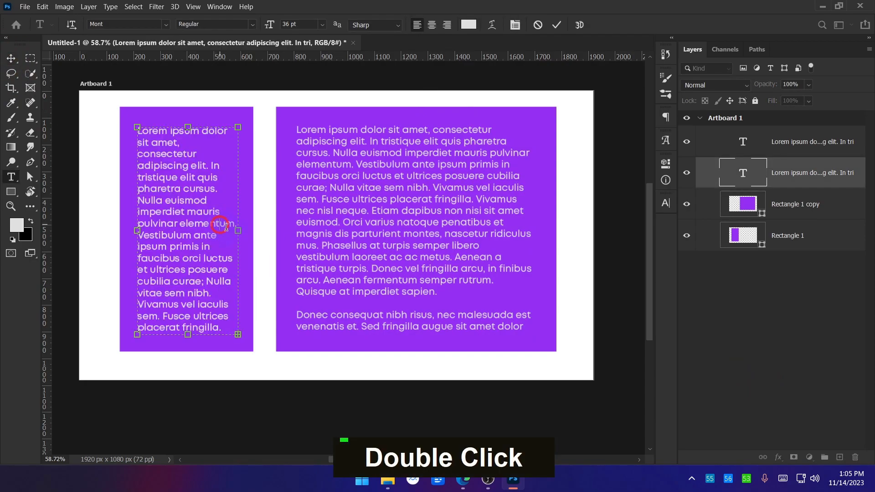
mouse_move(236, 233)
left_mouse_down()
mouse_move(194, 230)
mouse_move(243, 231)
left_mouse_up()
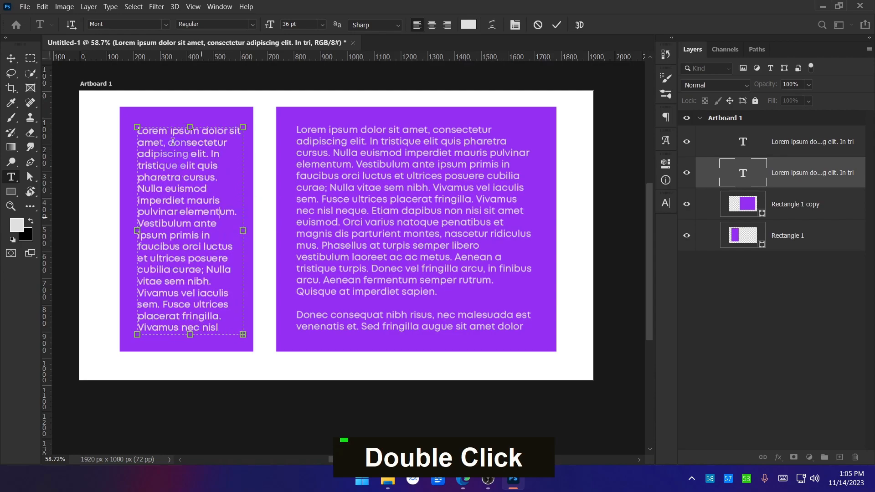
Step: Insert line breaks after "tristique" and after "cursus." in the narrow paragraph, commit the text and deselect it
left_click(175, 174)
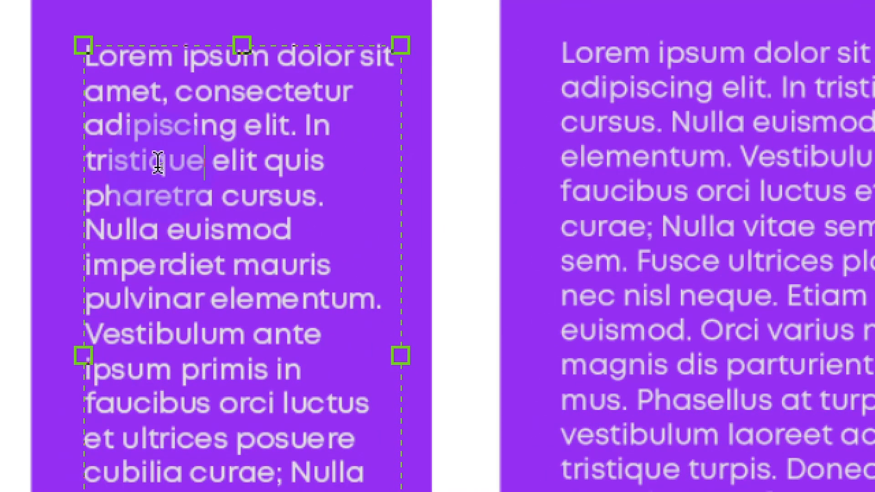
key("Return")
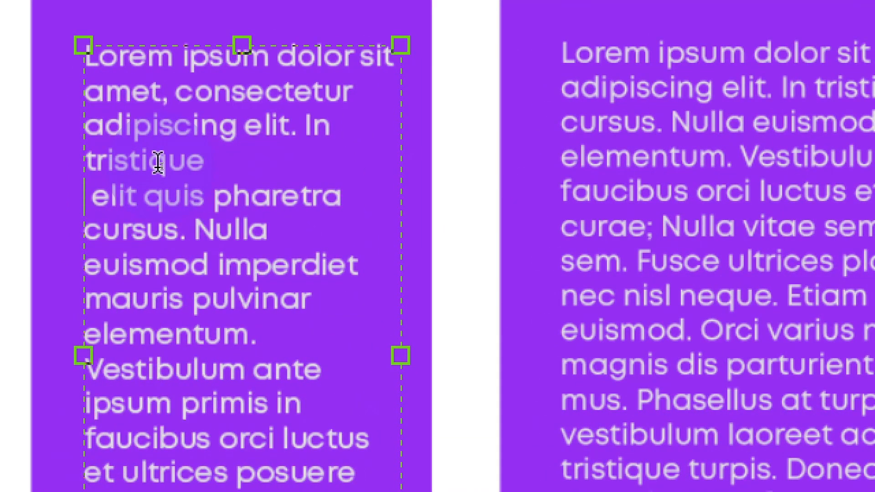
left_click(198, 227)
key("Return")
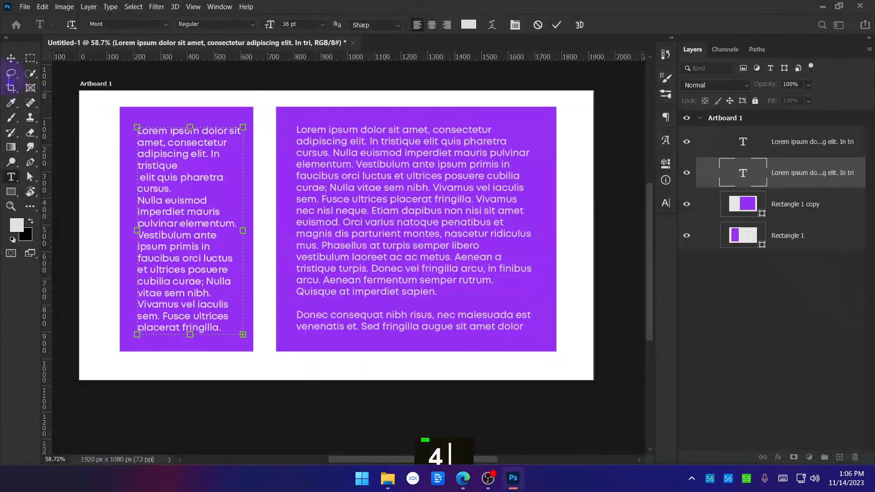
left_click(11, 59)
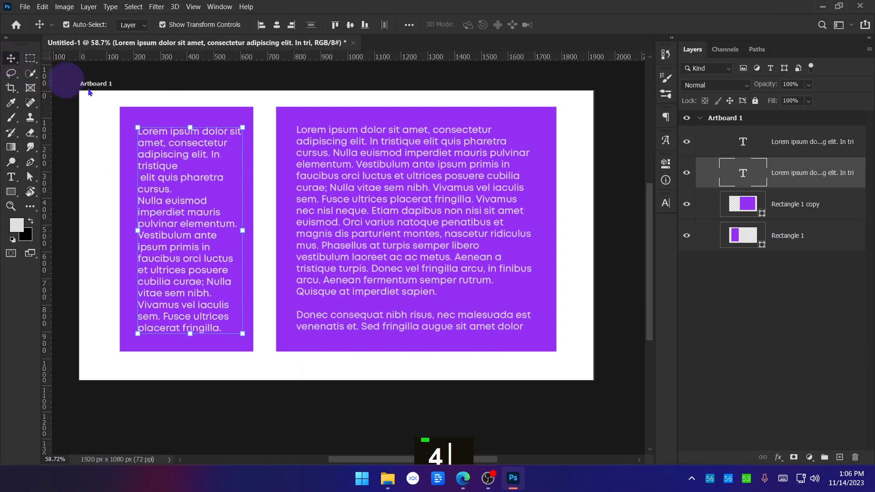
left_click(680, 293)
Step: Shift the word "test" slightly downward and widen the kerning between its "s" and final "t"
right_click(11, 177)
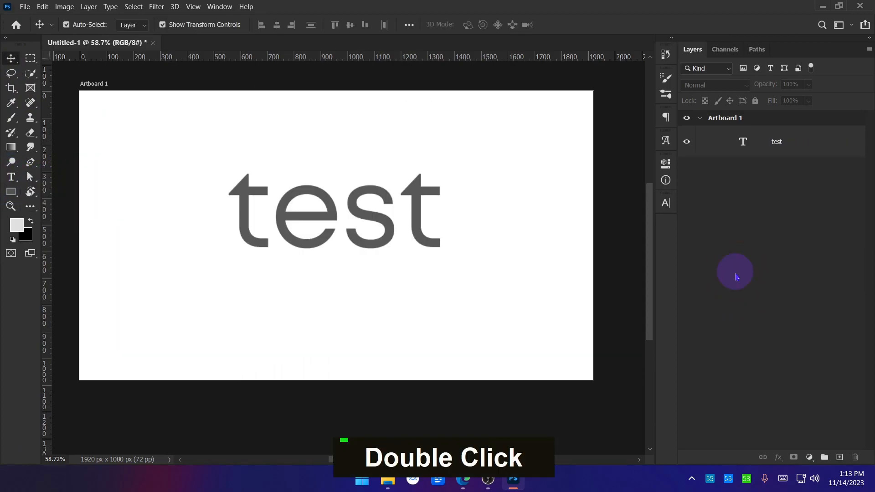
mouse_move(415, 220)
left_mouse_down()
mouse_move(416, 210)
mouse_move(414, 222)
left_mouse_up()
double_click(415, 224)
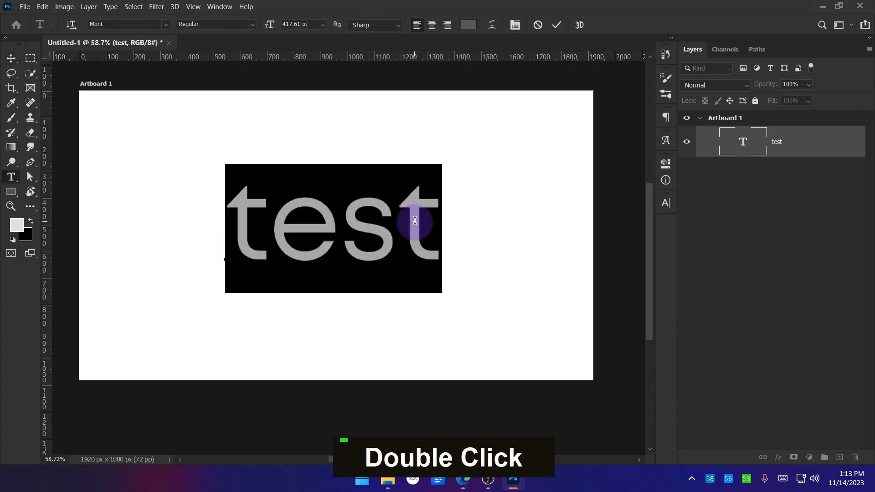
left_click(400, 224)
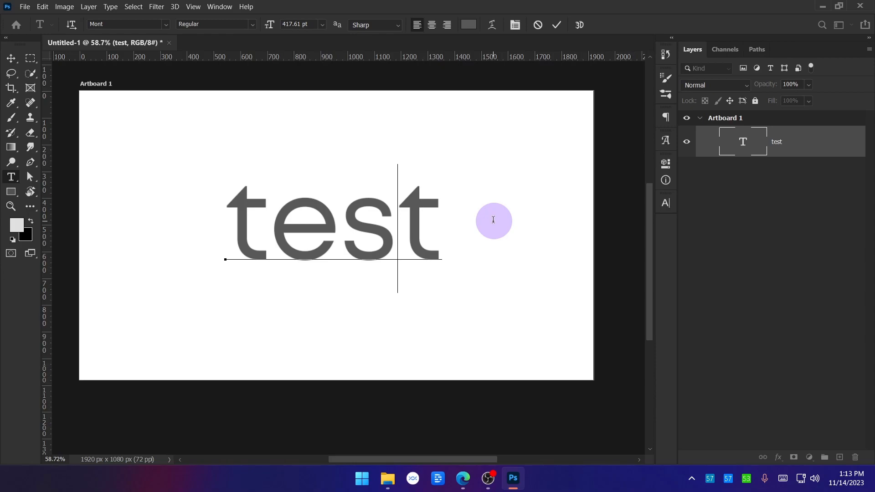
key("alt")
key("alt+Right")
key("alt+Right")
key("alt+Right")
key("alt+Right")
key("alt+Right")
key("alt+Right")
key("alt+Right")
key("alt+Right")
key("alt+Right")
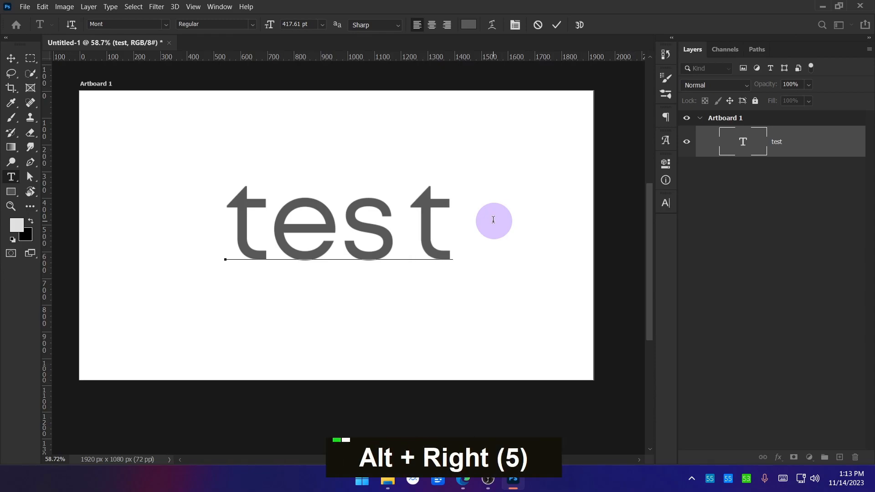
Step: Tighten the kerning between the "s" and final "t" of "test" by several increments
key("alt+Left")
key("alt+Right")
key("alt+Left")
key("alt+Left")
key("alt+Left")
key("alt+Left")
key("alt+Left")
key("alt+Left")
key("alt+Left")
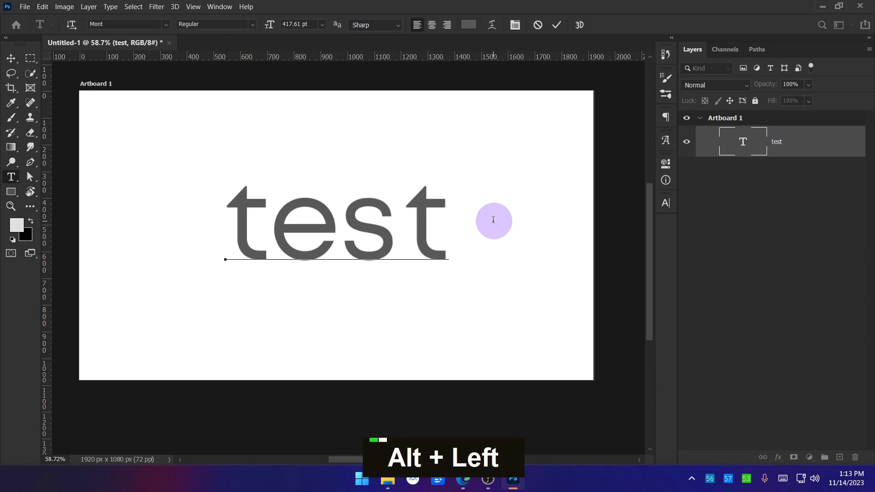
Step: Tighten the kerning between the "s" and final "t" of "test" further until the two letters overlap
key("alt+Left")
key("alt+Left")
key("alt+Left")
key("alt+Left")
key("alt+Left")
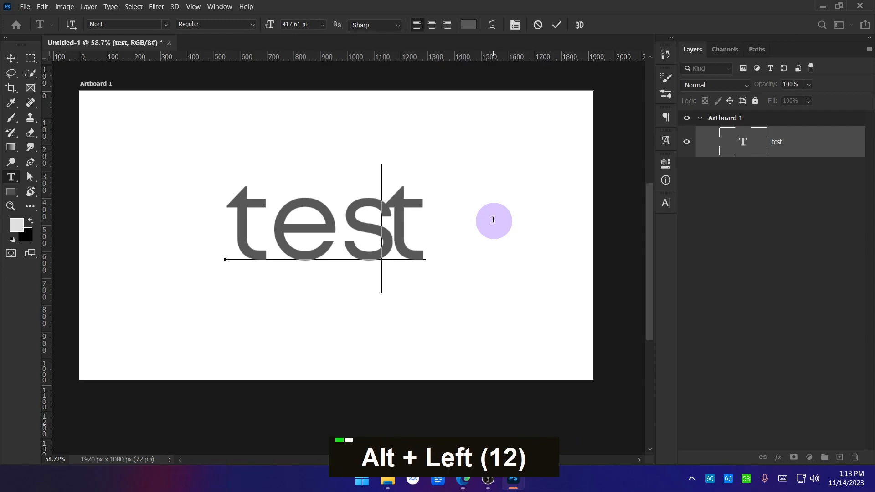
Step: Widen the kerning between the "s" and final "t" of "test" by seven increments so the letters separate
key("alt+Right")
key("alt+Right")
key("alt+Right")
key("alt+Right")
key("alt+Right")
key("alt+Right")
key("alt+Right")
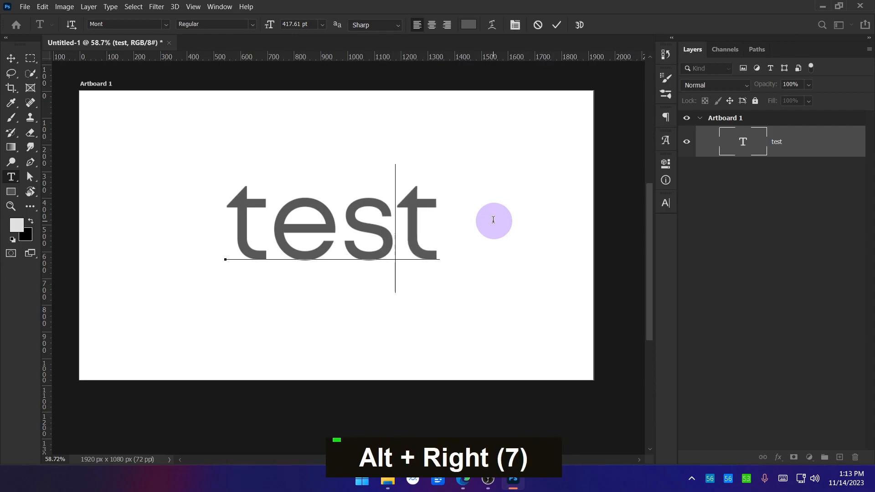
Step: Select all the letters of "test" and widen the tracking of the whole word by three increments
key("ctrl+a")
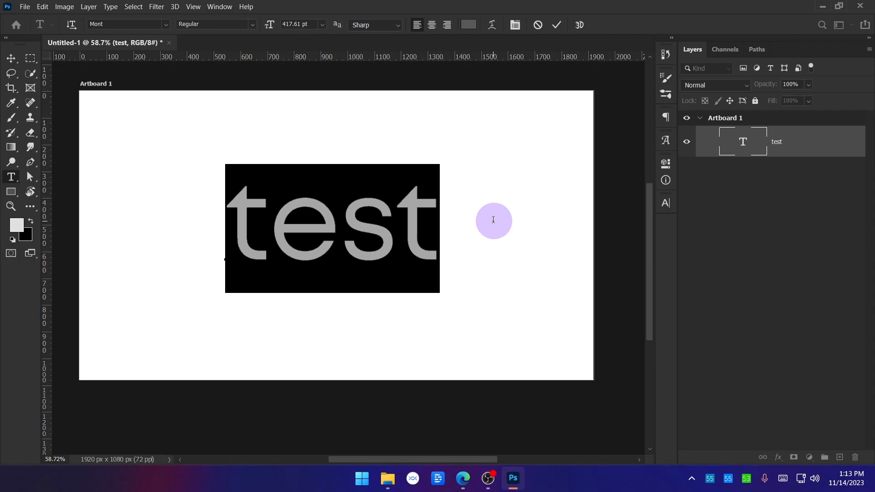
key("alt")
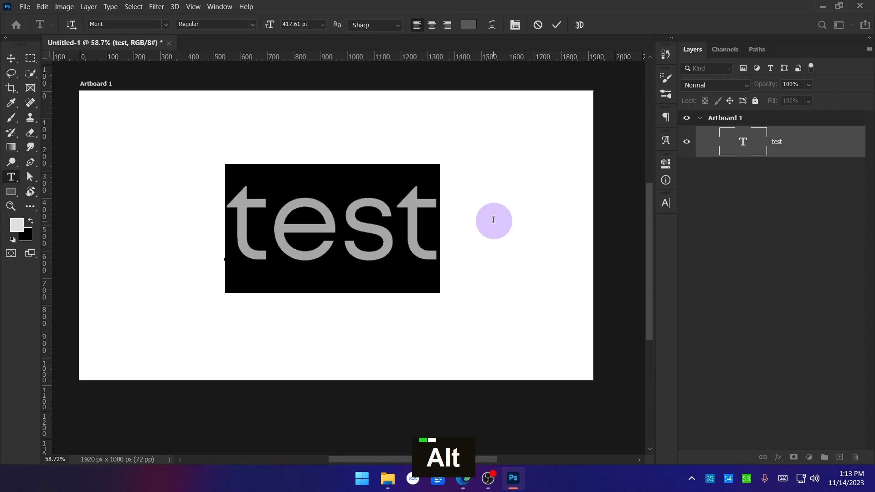
key("alt+Right")
key("alt+Right")
key("alt+Right")
Step: Tighten the tracking of the whole selected word "test" by several increments, pulling all its letters close together
key("alt+Left")
key("alt+Left")
key("alt+Left")
key("alt+Left")
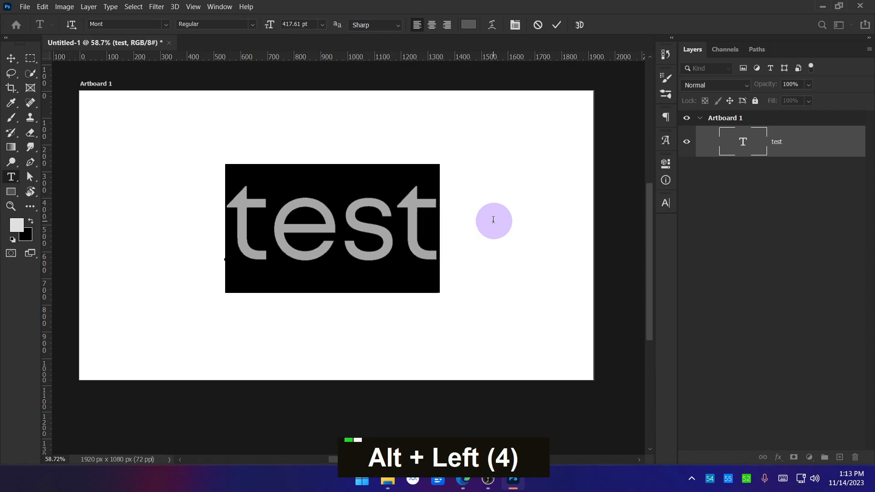
key("alt+Left")
key("alt+Left")
key("alt+Left")
key("alt+Left")
key("alt+Left")
key("alt+Left")
Step: Widen the tracking of the selected word "test" by four increments to loosen the letters slightly
key("alt+Right")
key("alt+Right")
key("alt+Right")
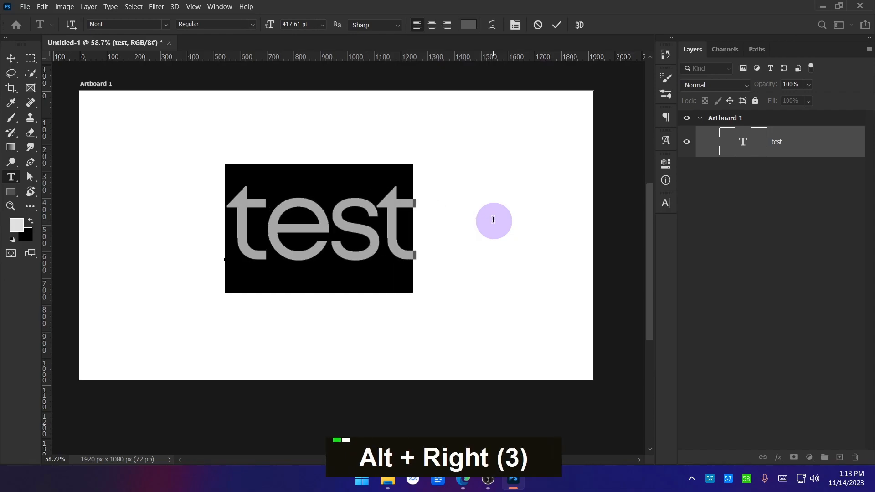
key("alt+Right")
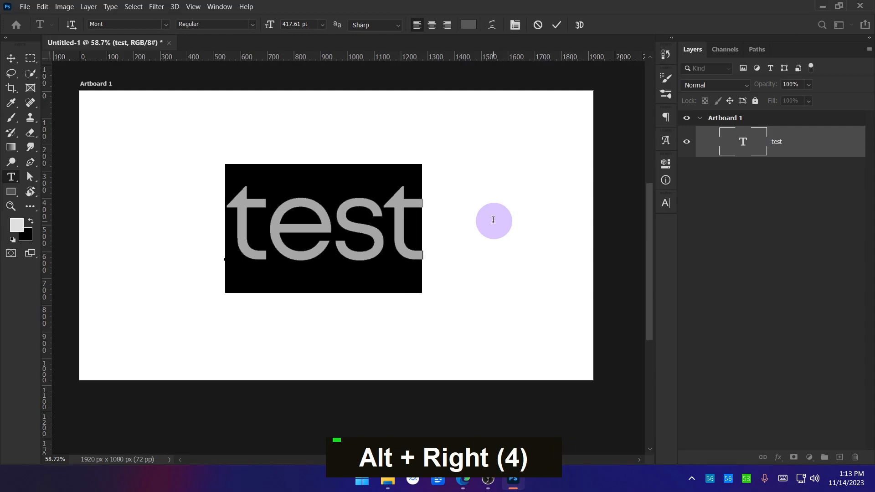